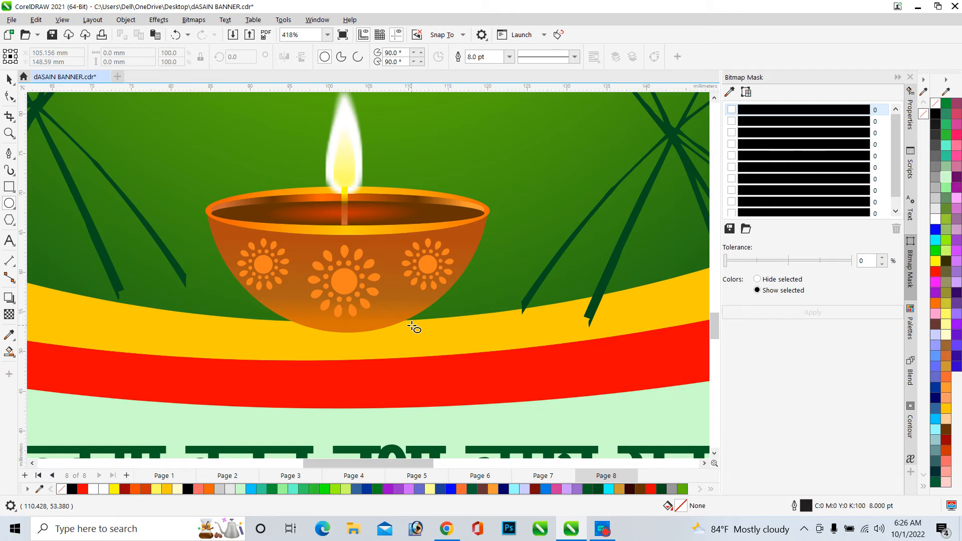
# Zoom in and out to examine the oil lamp in the banner design up close
pyautogui.click(897, 77)
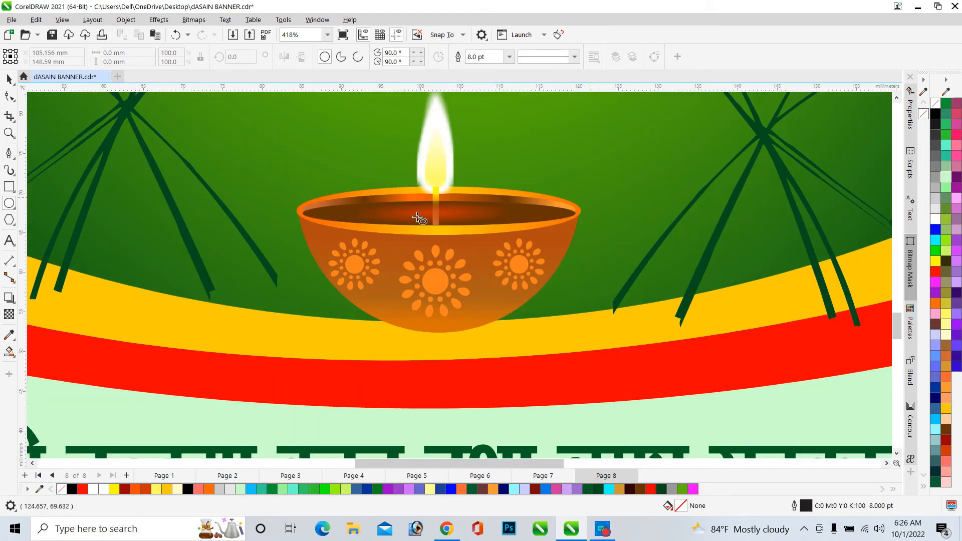
pyautogui.scroll(-2, 308, 286)
pyautogui.scroll(3, 466, 209)
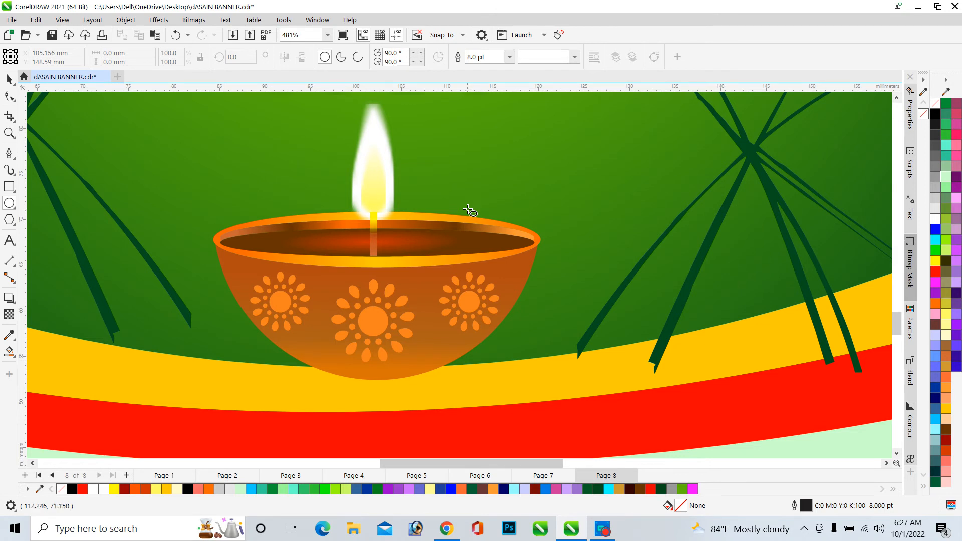
pyautogui.scroll(-8, 466, 211)
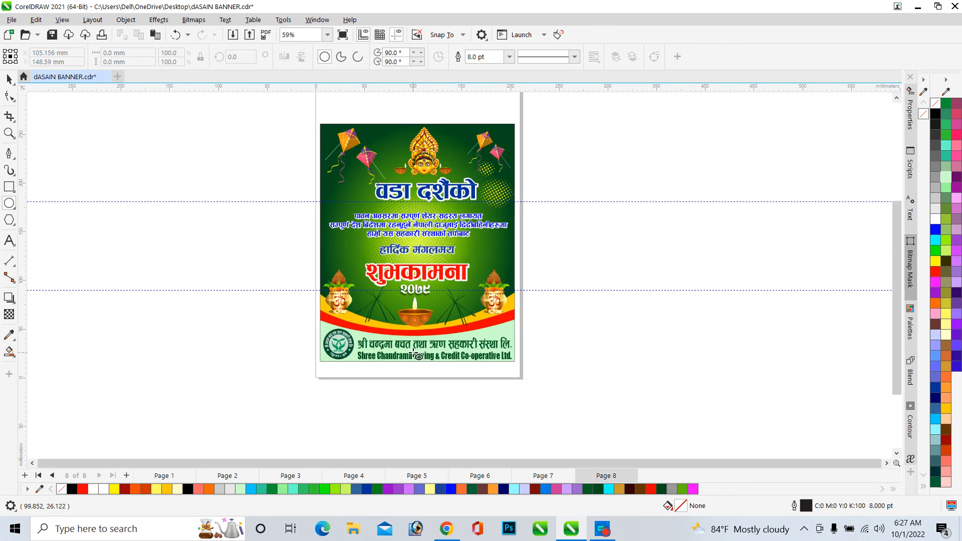
pyautogui.scroll(3, 419, 321)
pyautogui.scroll(4, 419, 321)
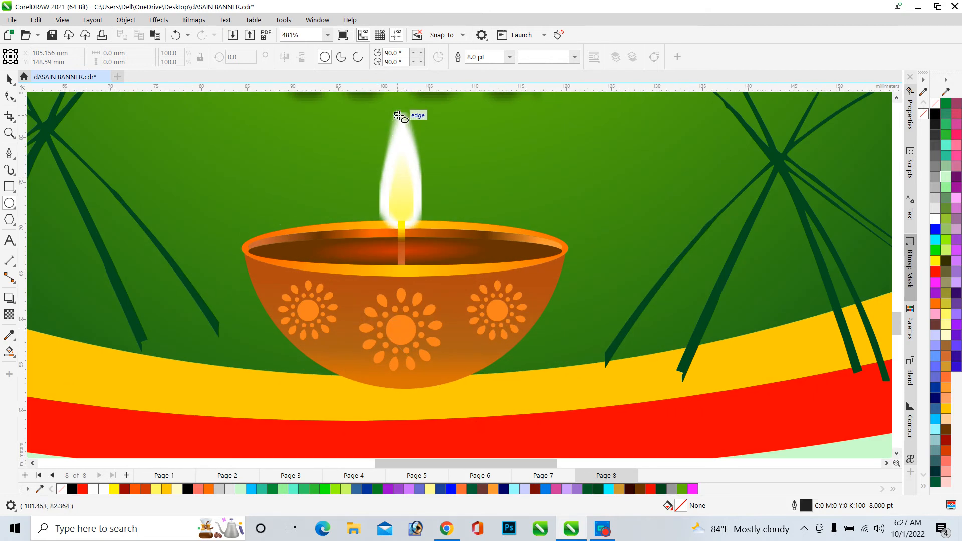
pyautogui.scroll(1, 414, 112)
pyautogui.scroll(-1, 382, 129)
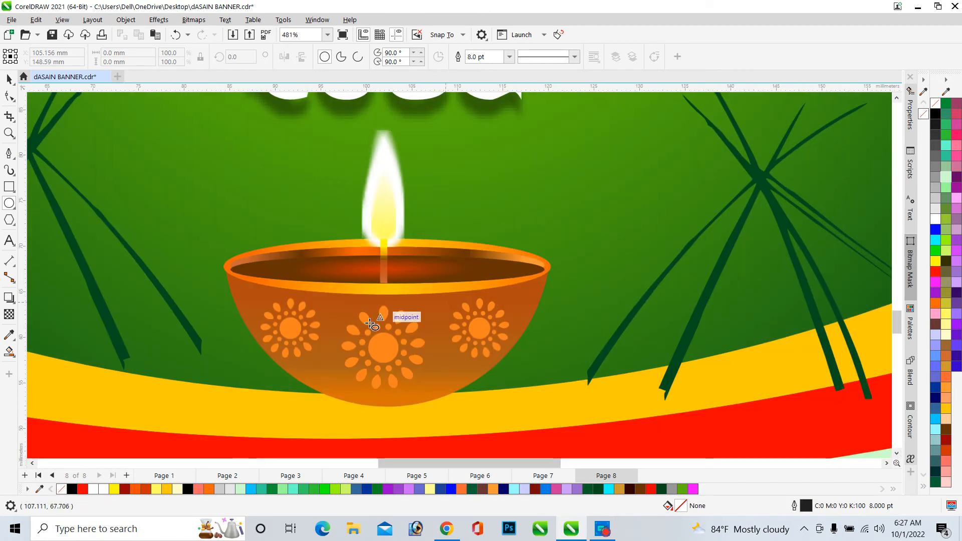
pyautogui.scroll(3, 408, 307)
pyautogui.scroll(-2, 416, 306)
pyautogui.scroll(-2, 416, 310)
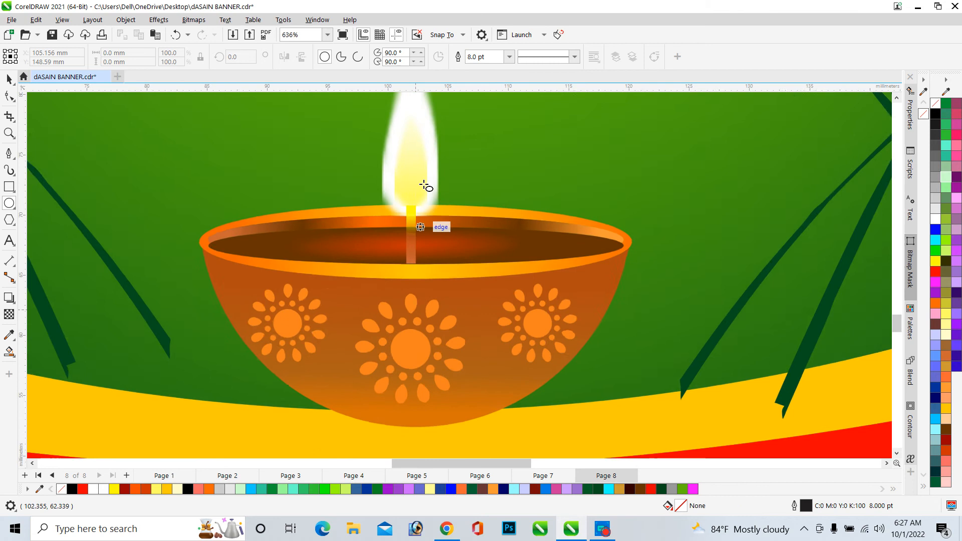
pyautogui.scroll(-1, 421, 164)
pyautogui.scroll(3, 421, 162)
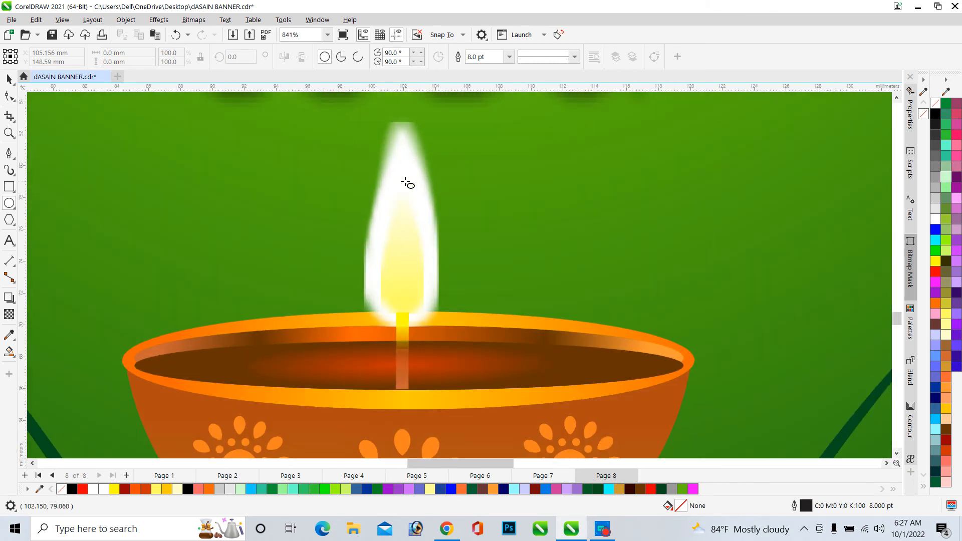
pyautogui.scroll(-2, 404, 165)
pyautogui.scroll(1, 445, 321)
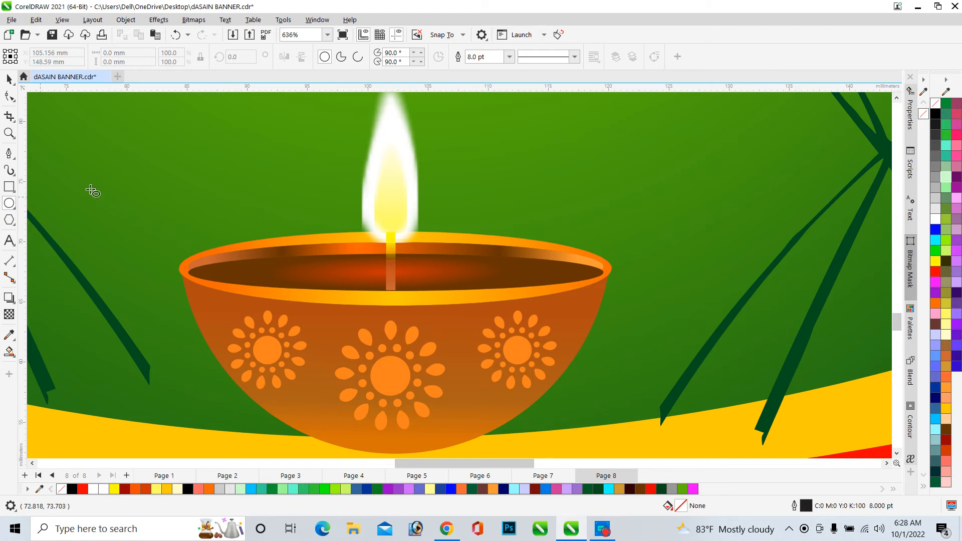
# Draw a trial ellipse beside the flame and delete it
pyautogui.moveTo(143, 163)
pyautogui.mouseDown()
pyautogui.moveTo(182, 193)
pyautogui.moveTo(269, 224)
pyautogui.mouseUp()
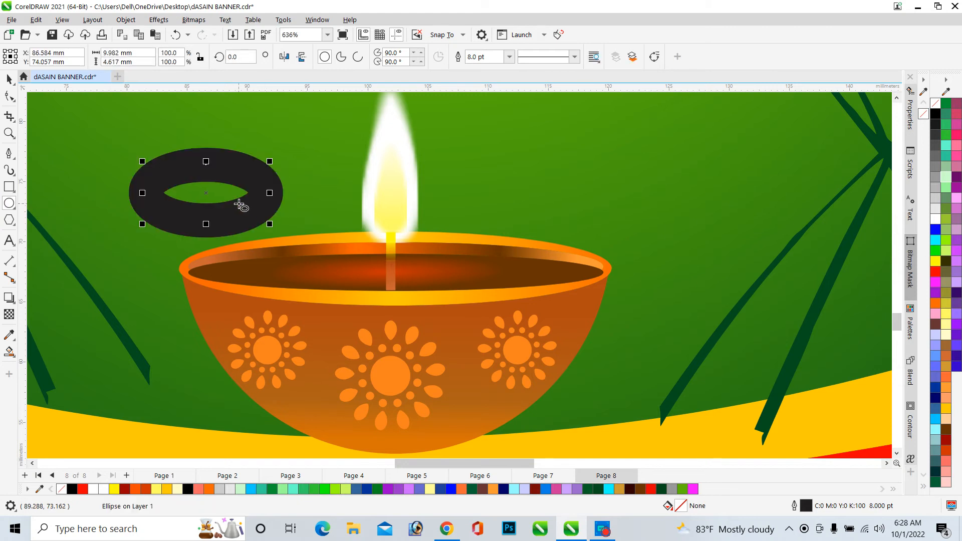
pyautogui.press('Delete')
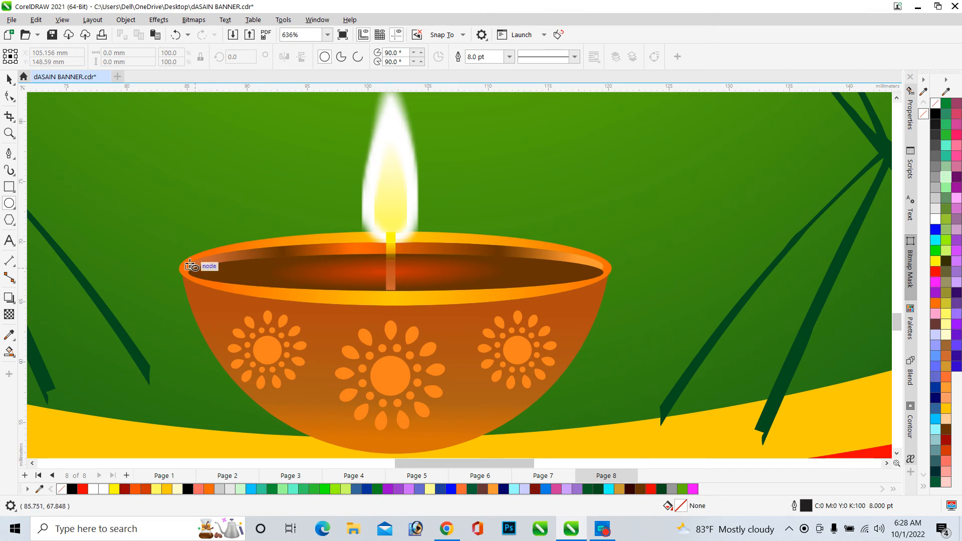
# Select the oil lamp group and move it off the banner onto the empty area to its right
pyautogui.scroll(-2, 196, 238)
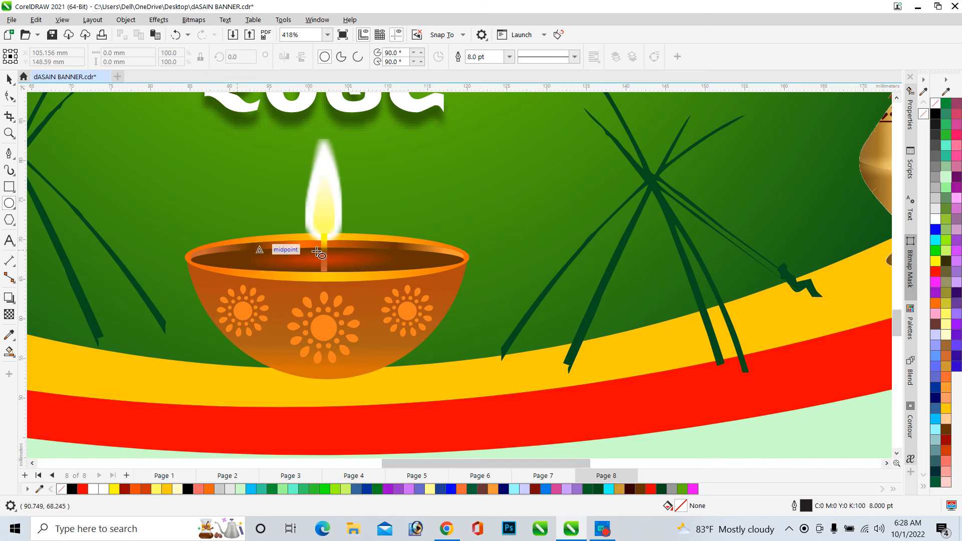
pyautogui.scroll(-2, 203, 225)
pyautogui.click(9, 79)
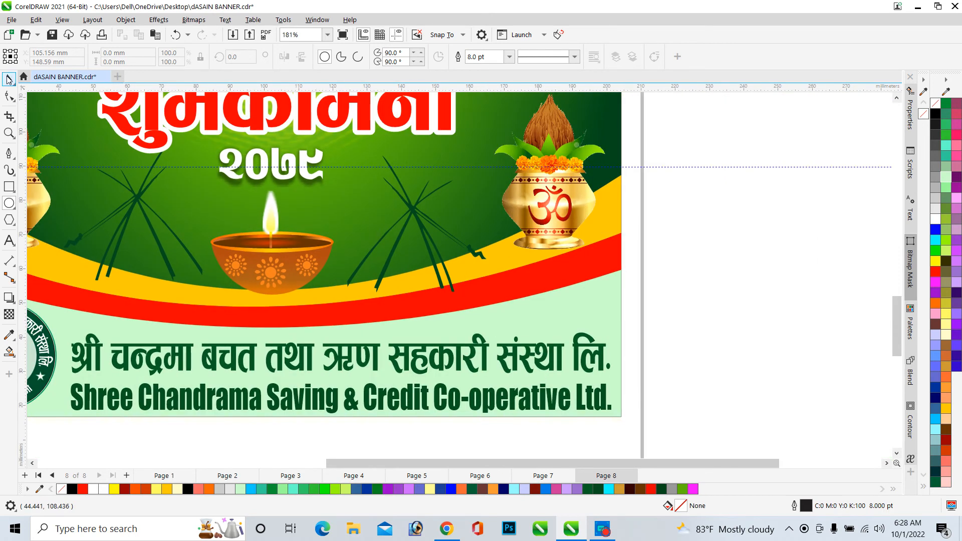
pyautogui.click(268, 270)
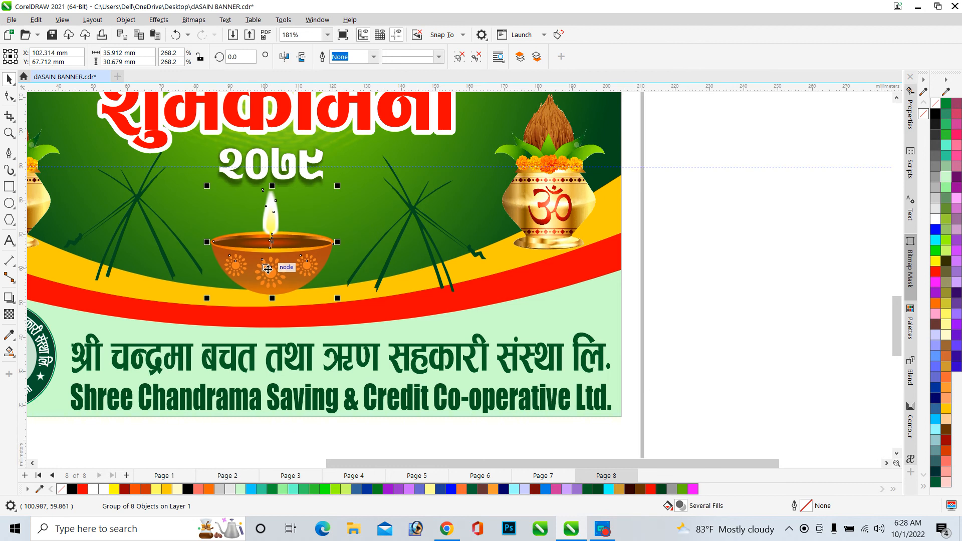
pyautogui.scroll(-2, 267, 269)
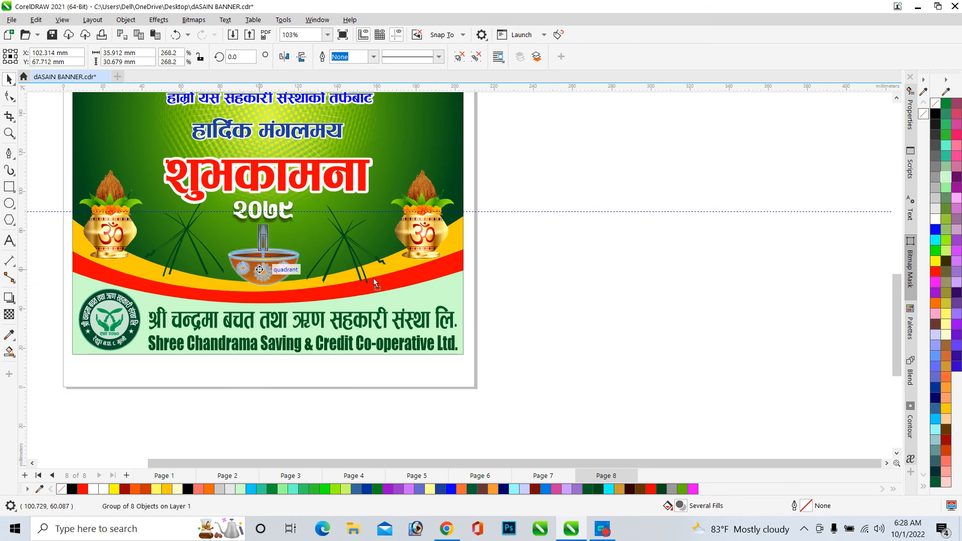
pyautogui.moveTo(374, 282); pyautogui.dragTo(675, 280)
# Draw a circle about 29.4 mm across beside the moved lamp
pyautogui.scroll(3, 781, 262)
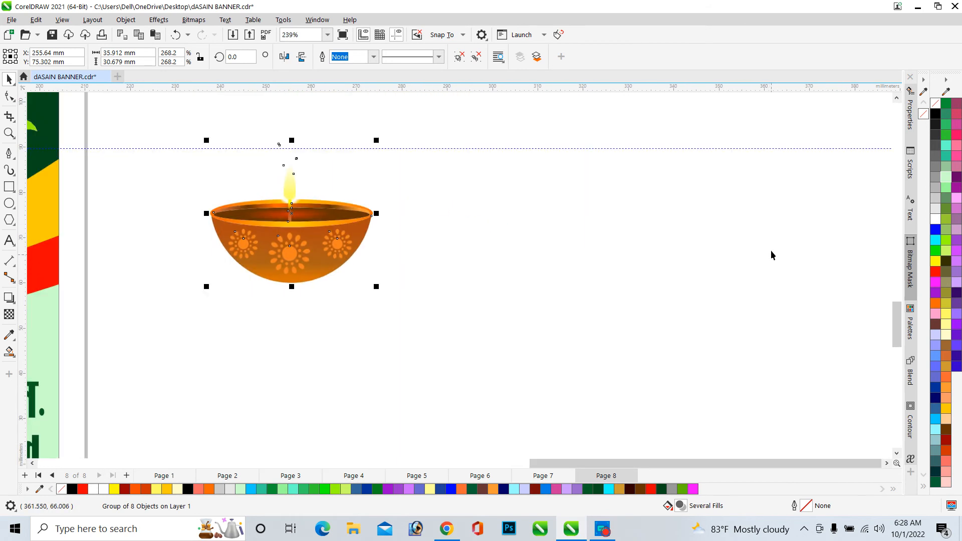
pyautogui.scroll(-2, 319, 201)
pyautogui.scroll(4, 561, 212)
pyautogui.scroll(-3, 564, 215)
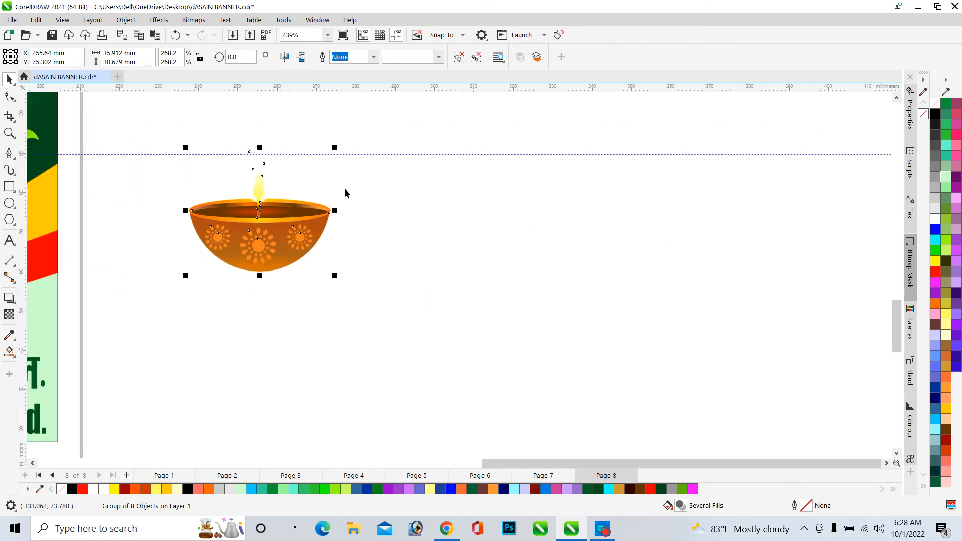
pyautogui.scroll(3, 417, 180)
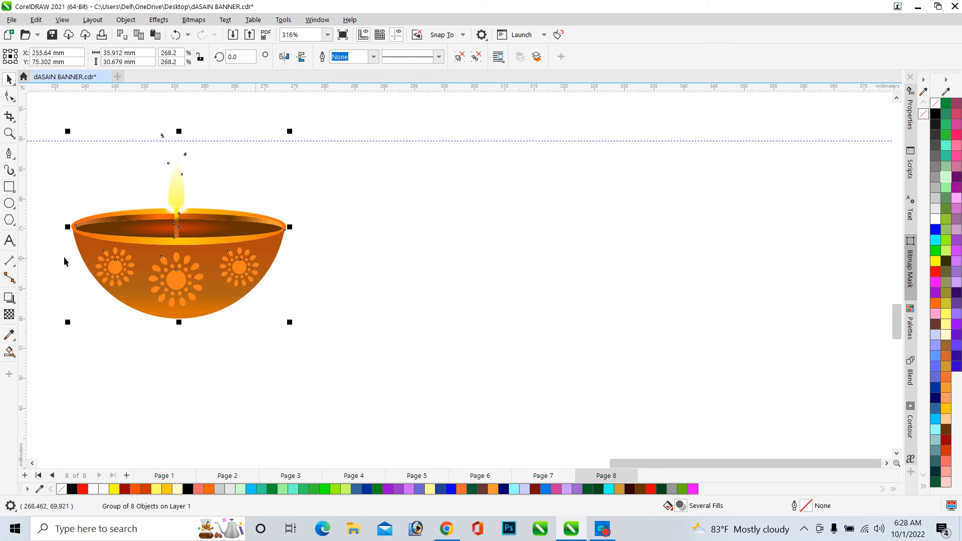
pyautogui.click(9, 203)
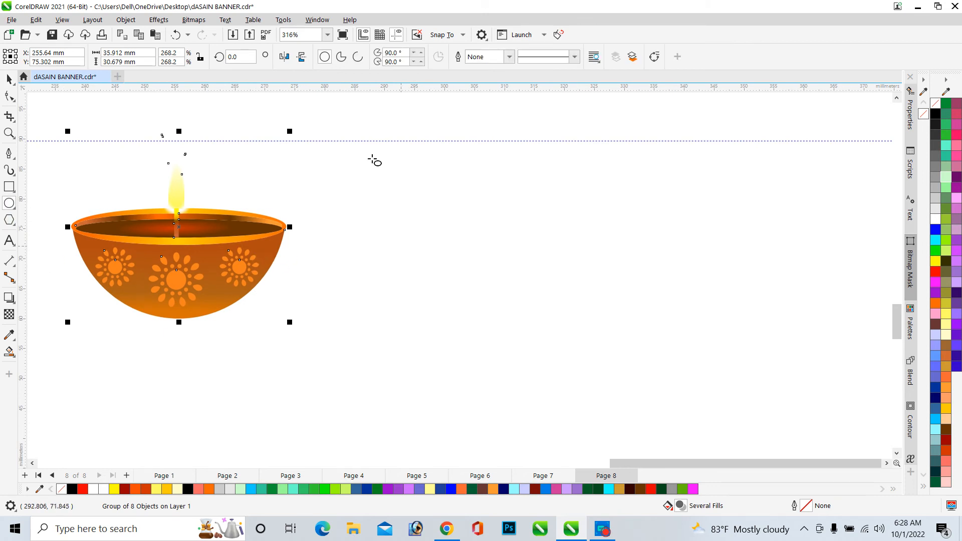
pyautogui.moveTo(361, 144); pyautogui.dragTo(537, 314)
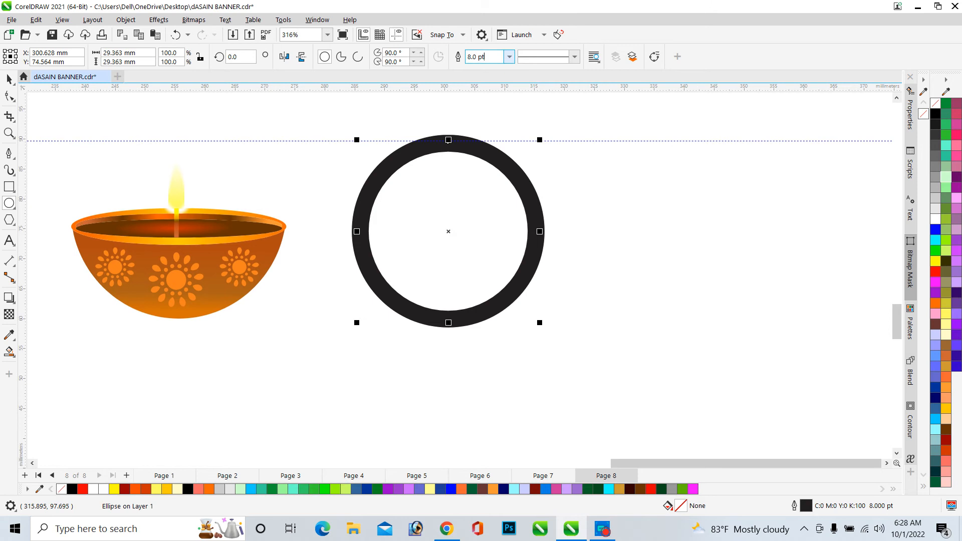
# Set the circle's outline width to Hairline
pyautogui.click(509, 56)
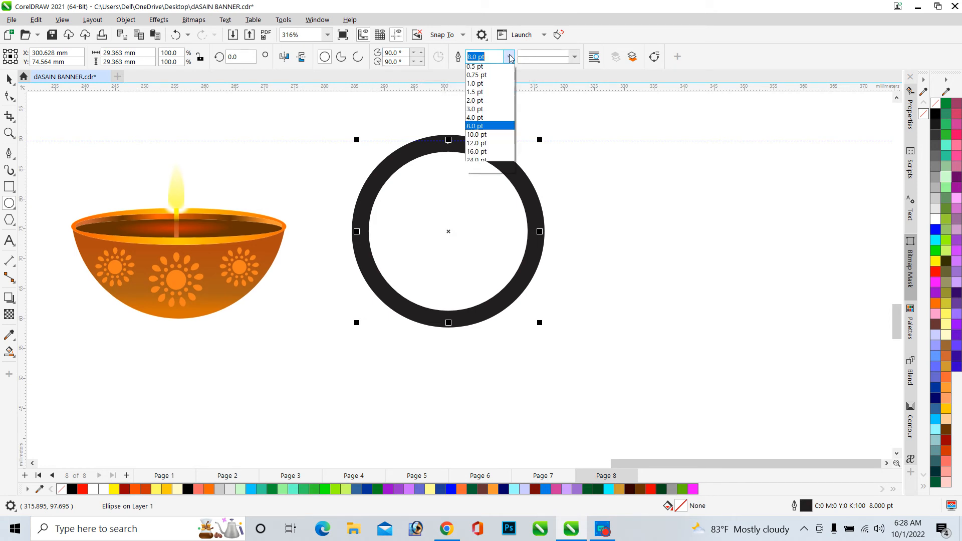
pyautogui.scroll(2, 481, 100)
pyautogui.click(476, 75)
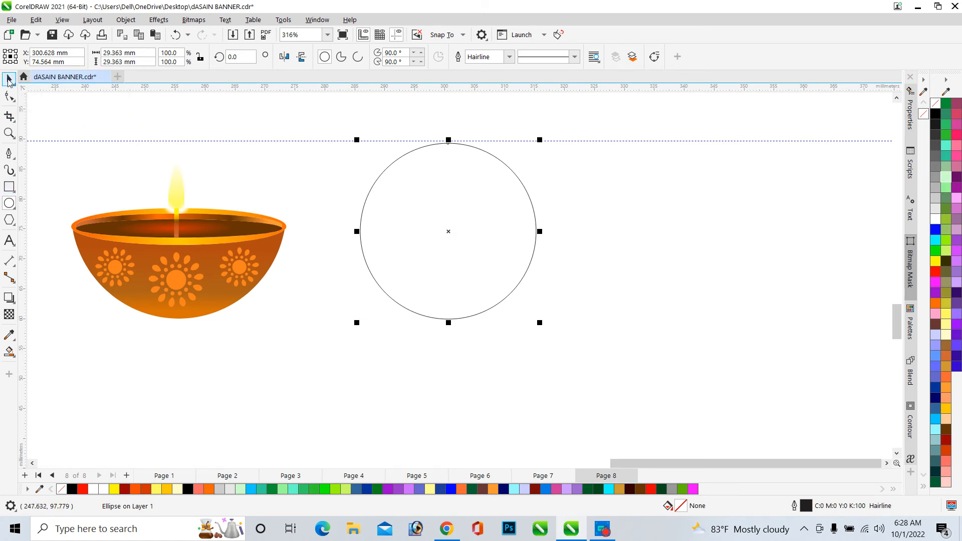
# Make a flattened ellipse copy of the circle, about 5.7 mm tall and the circle's full width
pyautogui.click(8, 80)
pyautogui.click(467, 197)
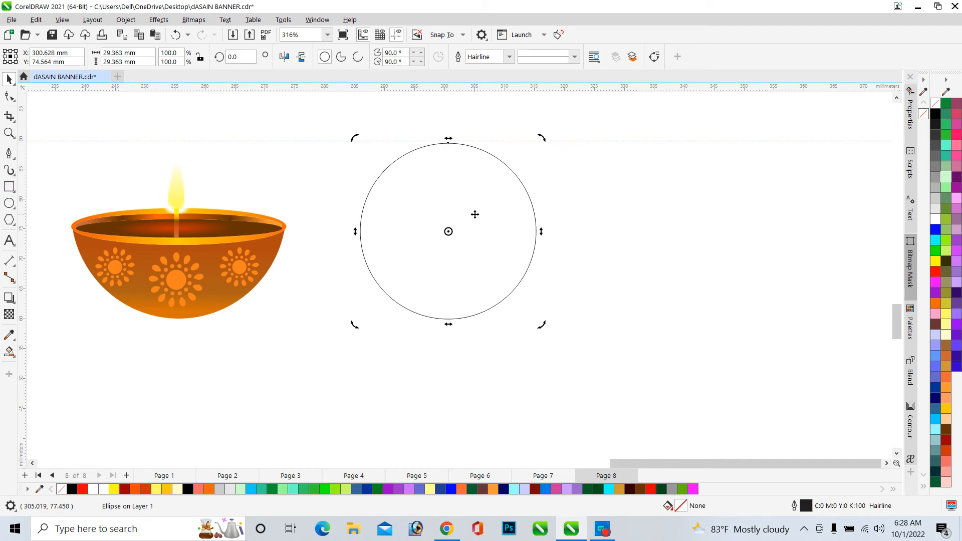
pyautogui.click(564, 177)
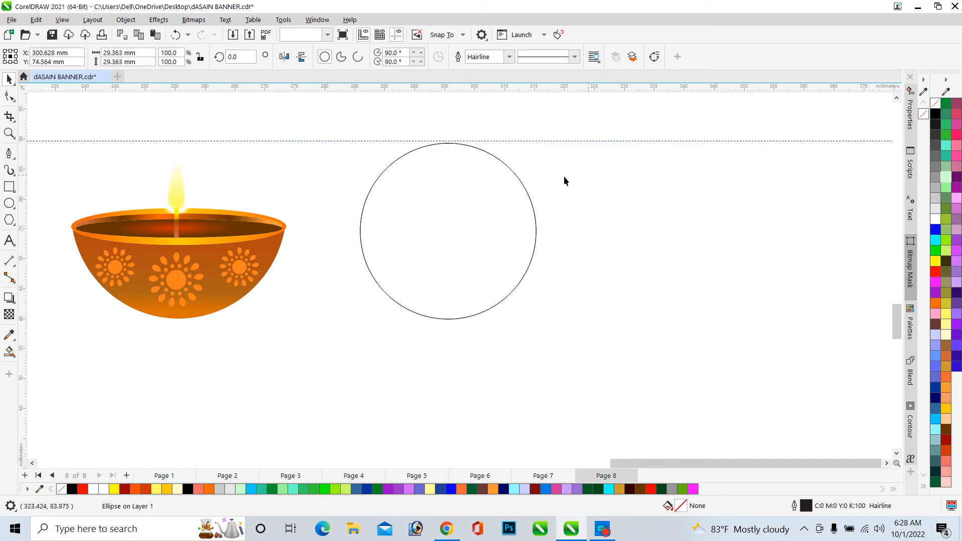
pyautogui.click(509, 168)
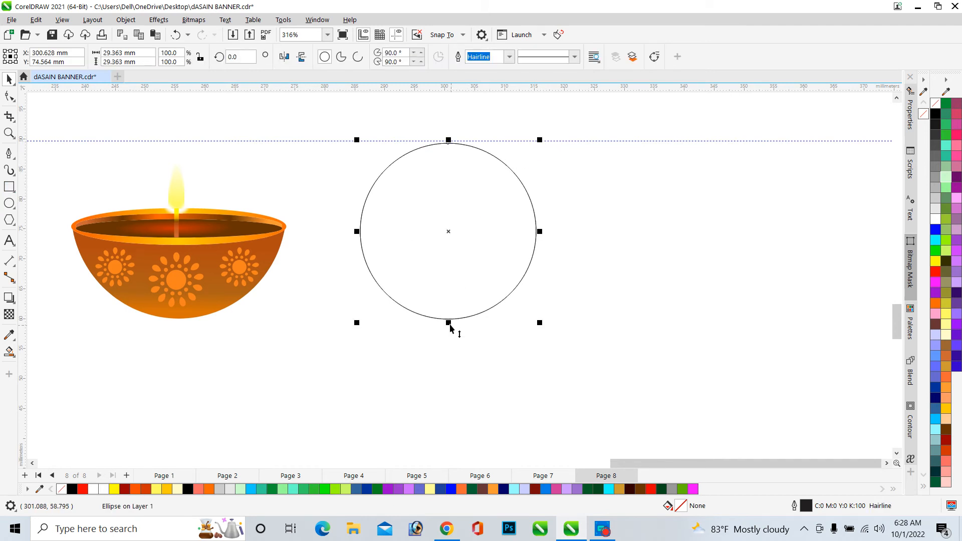
pyautogui.moveTo(450, 327); pyautogui.dragTo(467, 249)
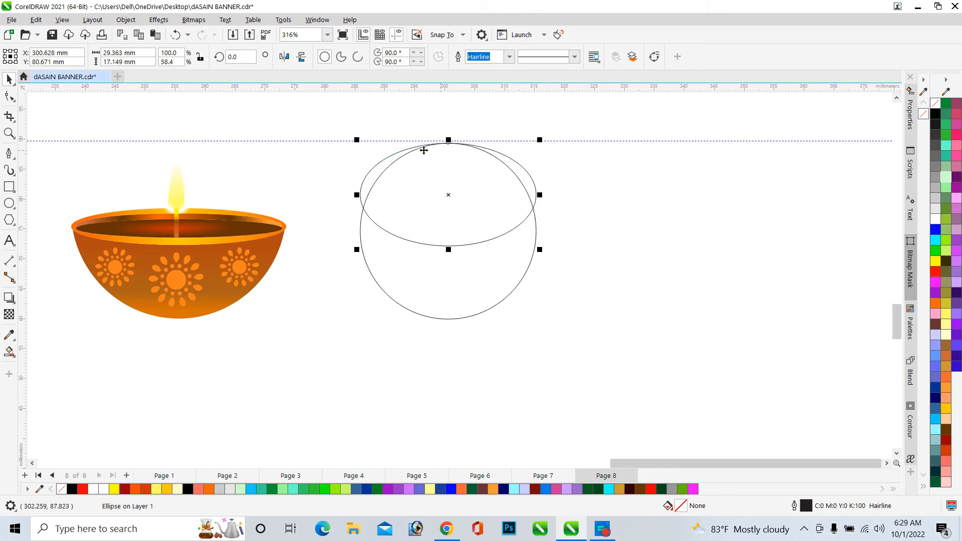
pyautogui.moveTo(424, 150); pyautogui.dragTo(415, 170)
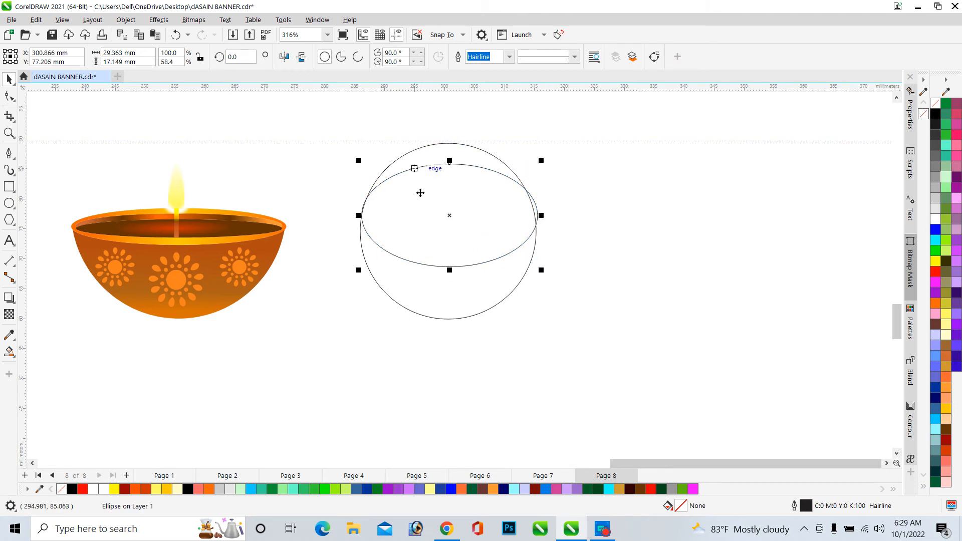
pyautogui.moveTo(450, 270); pyautogui.dragTo(453, 223)
pyautogui.scroll(2, 453, 270)
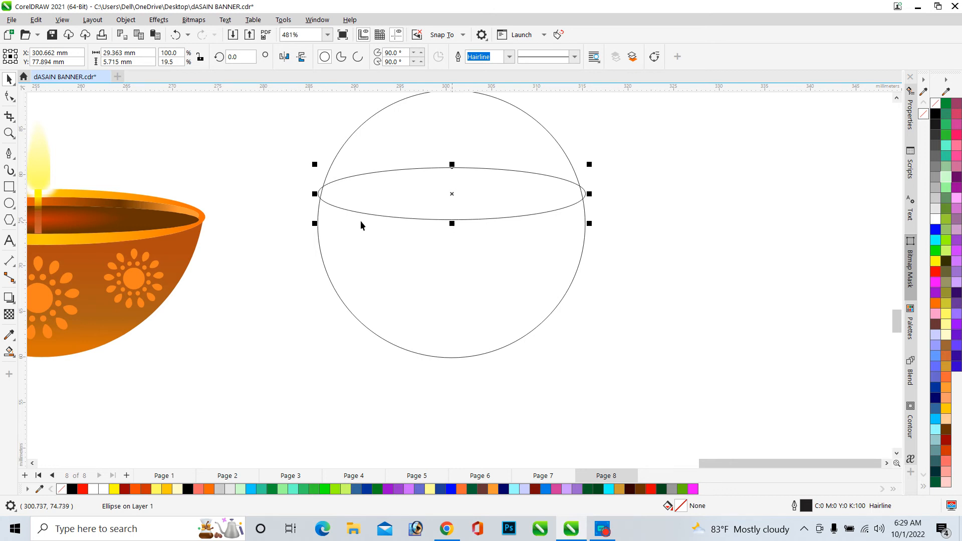
# Move the flat ellipse slightly down so it lies across the upper half of the circle
pyautogui.scroll(2, 323, 194)
pyautogui.scroll(2, 307, 205)
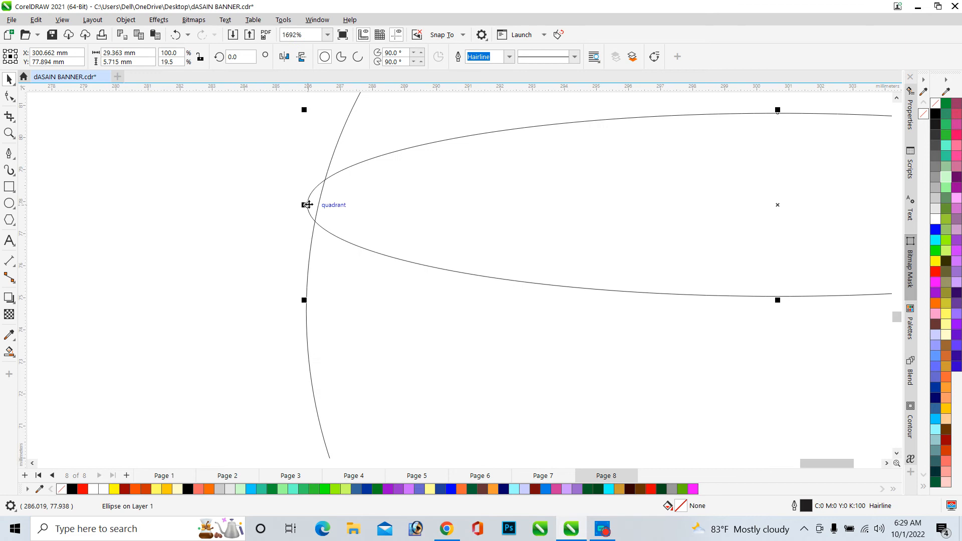
pyautogui.scroll(-4, 306, 206)
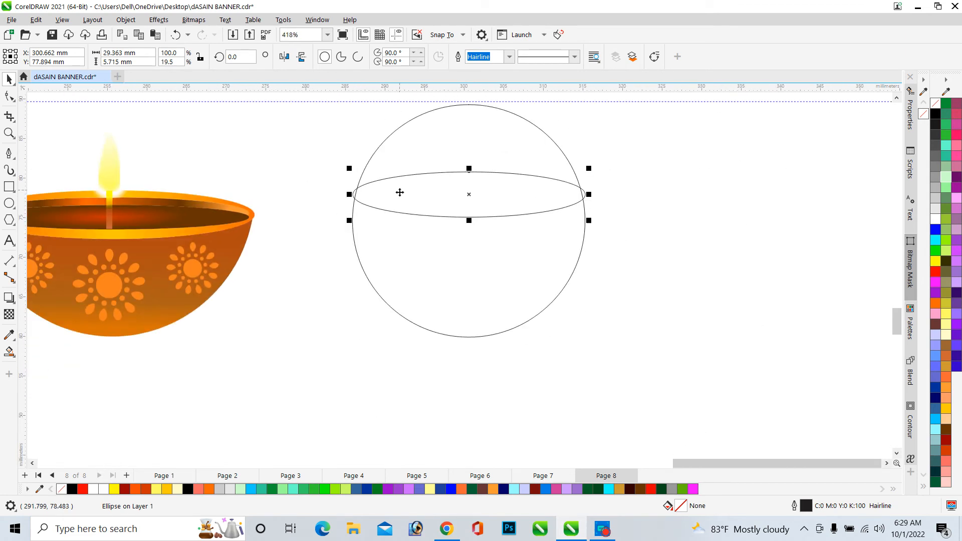
pyautogui.moveTo(433, 216); pyautogui.dragTo(436, 239)
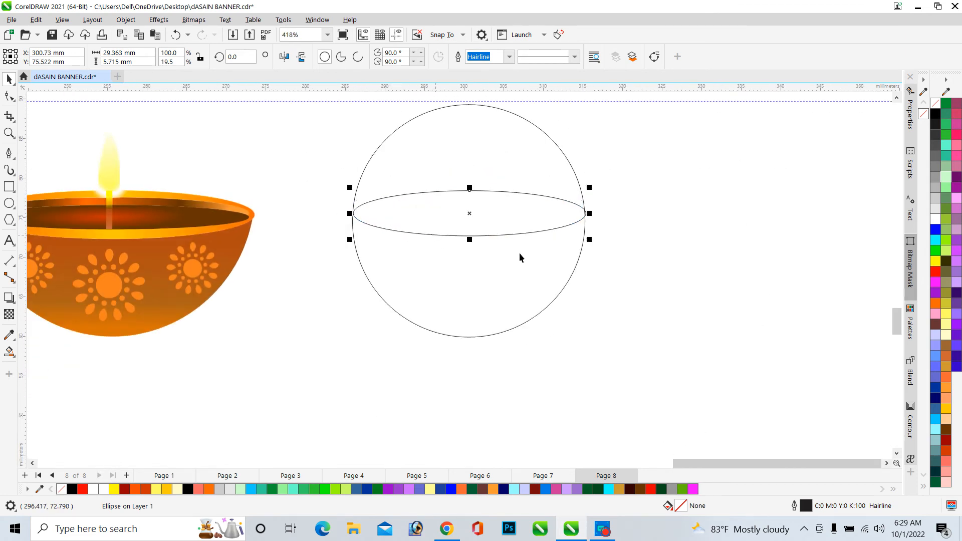
# Narrow the flat ellipse from both ends to about 29.3 mm so its tips meet the circle's edge
pyautogui.scroll(2, 606, 233)
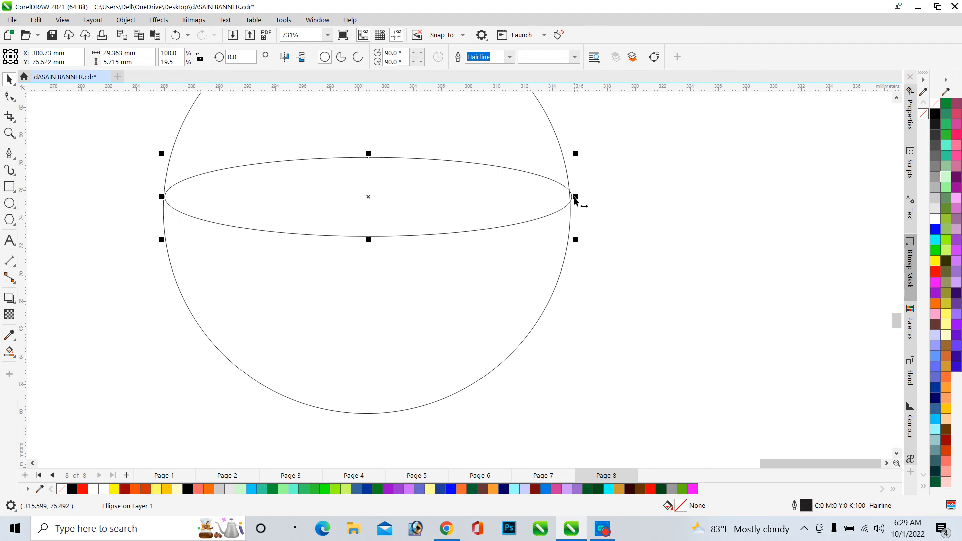
pyautogui.scroll(2, 578, 201)
pyautogui.moveTo(573, 197); pyautogui.dragTo(569, 197)
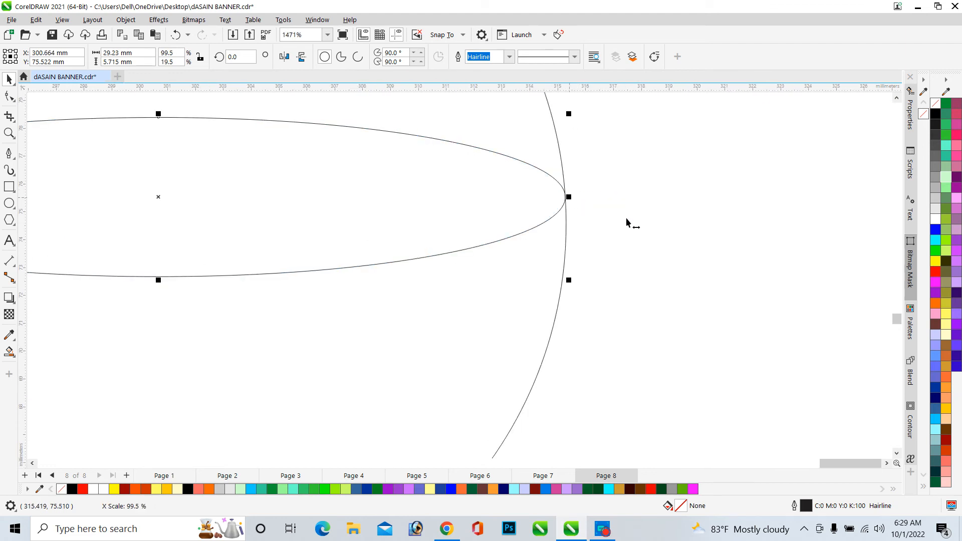
pyautogui.scroll(-2, 656, 205)
pyautogui.scroll(7, 150, 182)
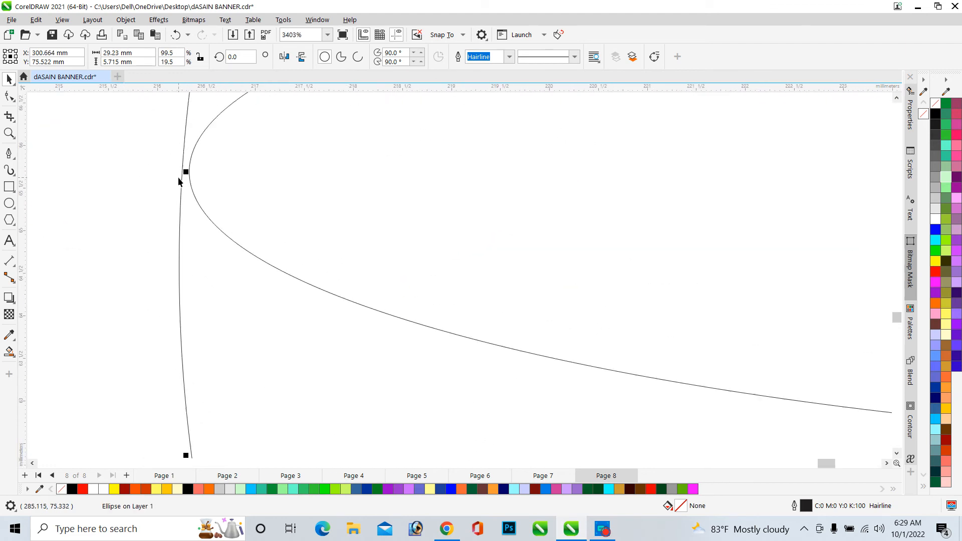
pyautogui.moveTo(188, 171); pyautogui.dragTo(185, 172)
pyautogui.scroll(-3, 133, 193)
pyautogui.scroll(-1, 115, 206)
pyautogui.scroll(7, 624, 217)
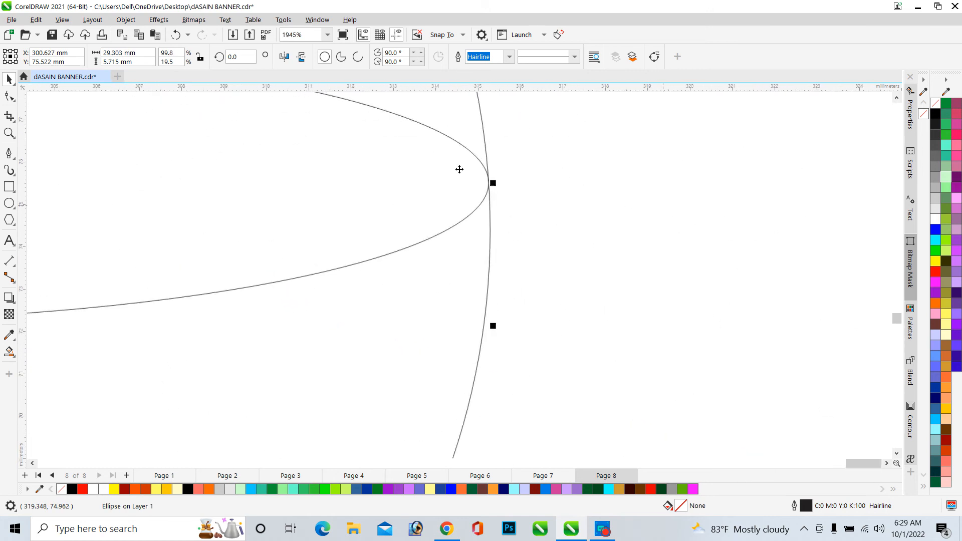
pyautogui.scroll(5, 516, 230)
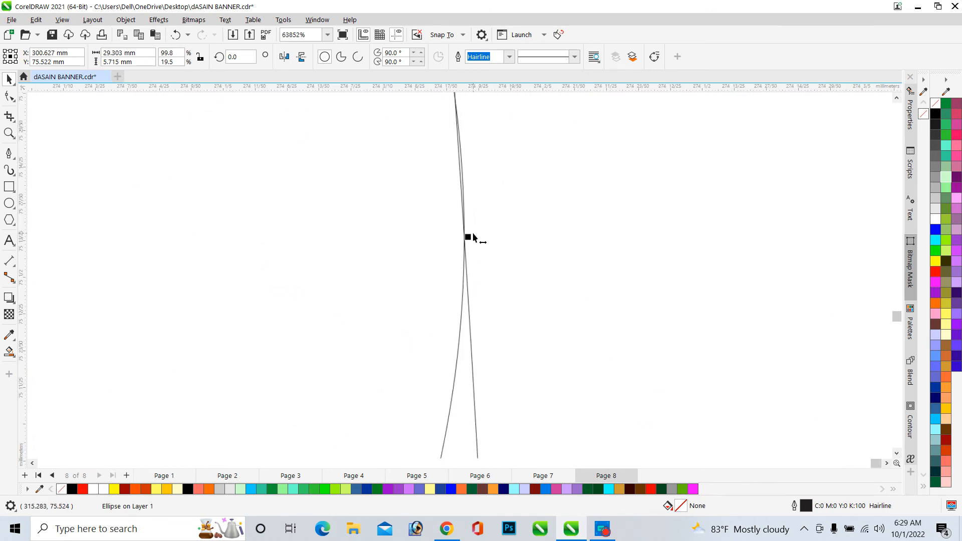
# Shorten the flat ellipse from its top edge to about 5.3 mm tall
pyautogui.scroll(-12, 557, 230)
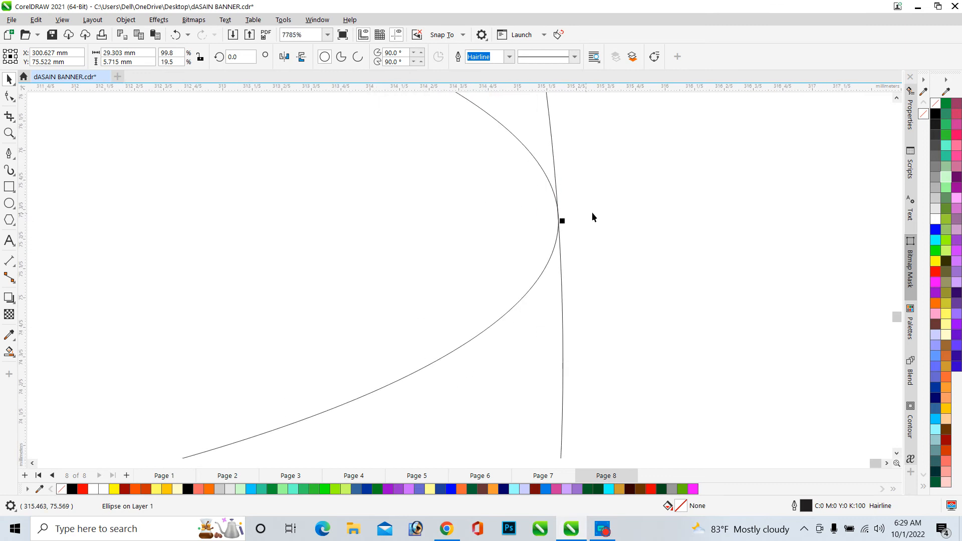
pyautogui.scroll(-4, 669, 206)
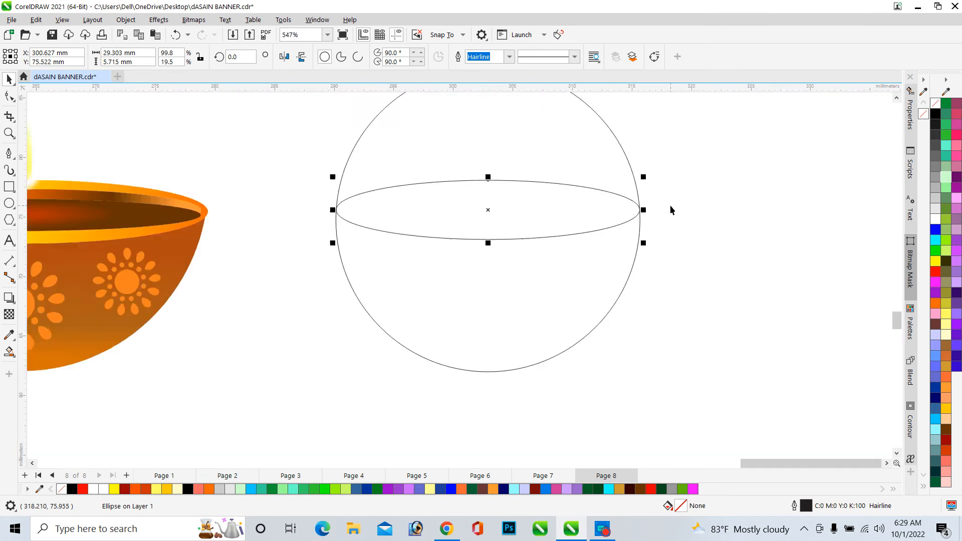
pyautogui.scroll(2, 512, 181)
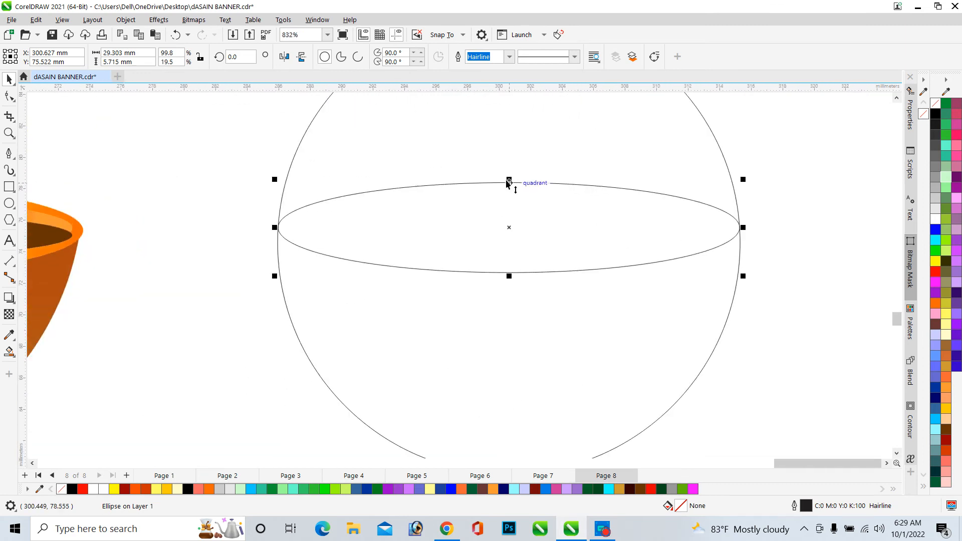
pyautogui.moveTo(509, 184); pyautogui.dragTo(509, 190)
# Make a slightly smaller concentric copy of the flat ellipse, about 27.9 mm wide and 5 mm tall
pyautogui.scroll(-2, 504, 189)
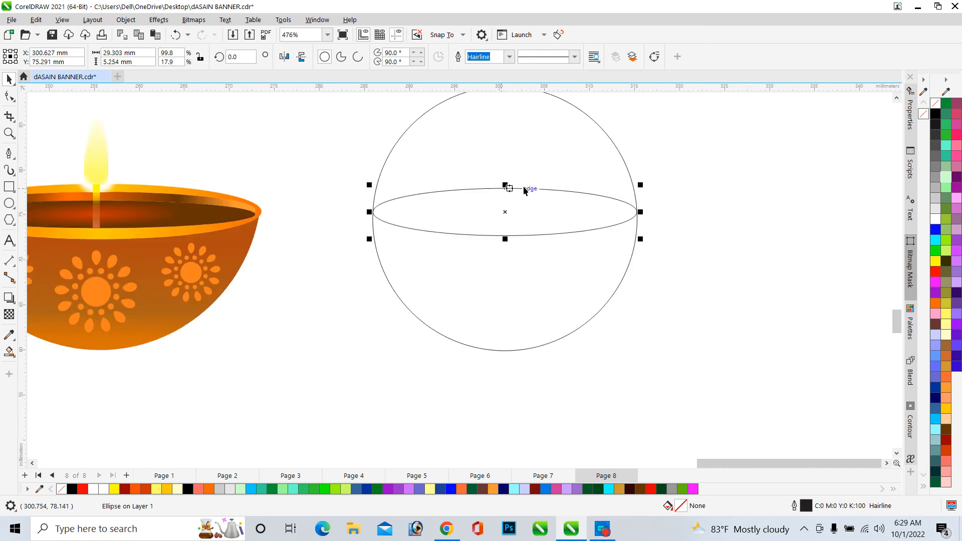
pyautogui.scroll(-1, 551, 193)
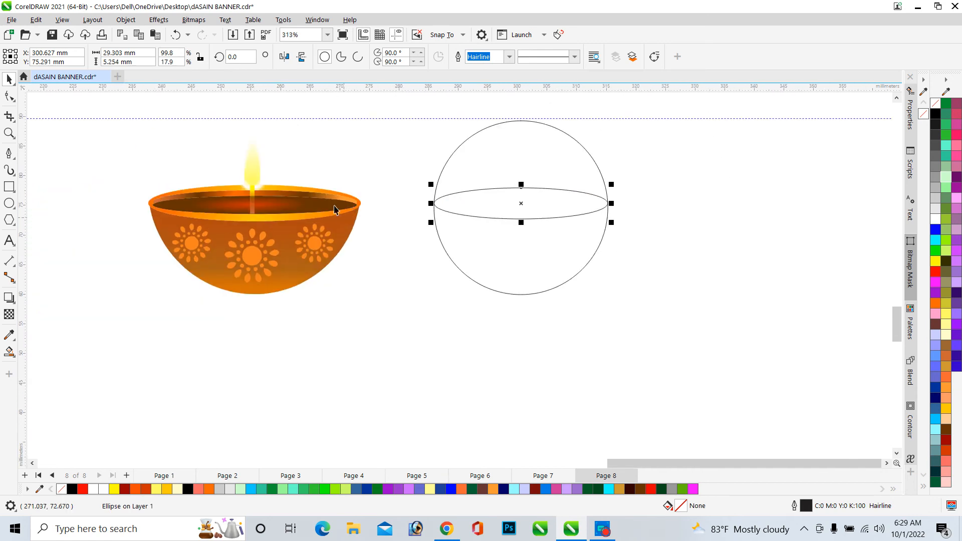
pyautogui.scroll(2, 189, 197)
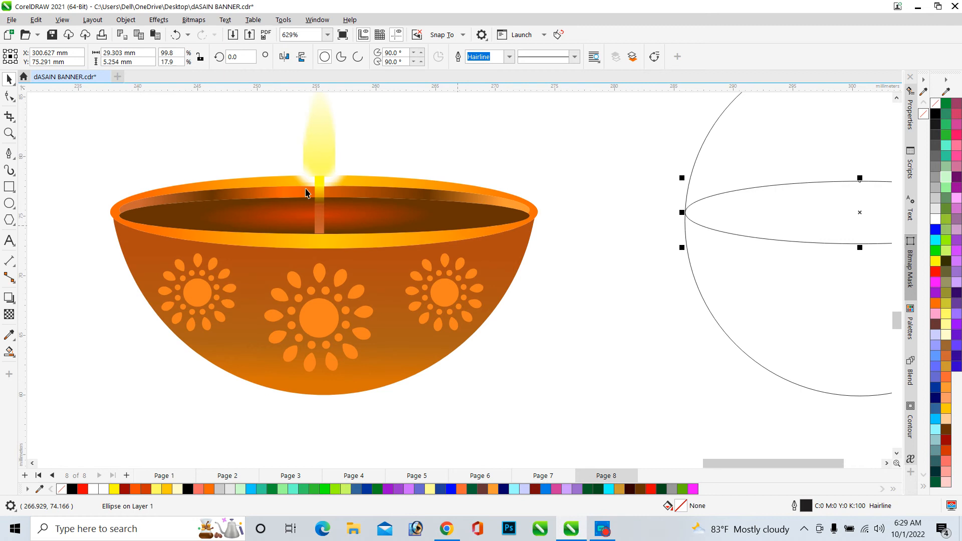
pyautogui.scroll(-2, 298, 200)
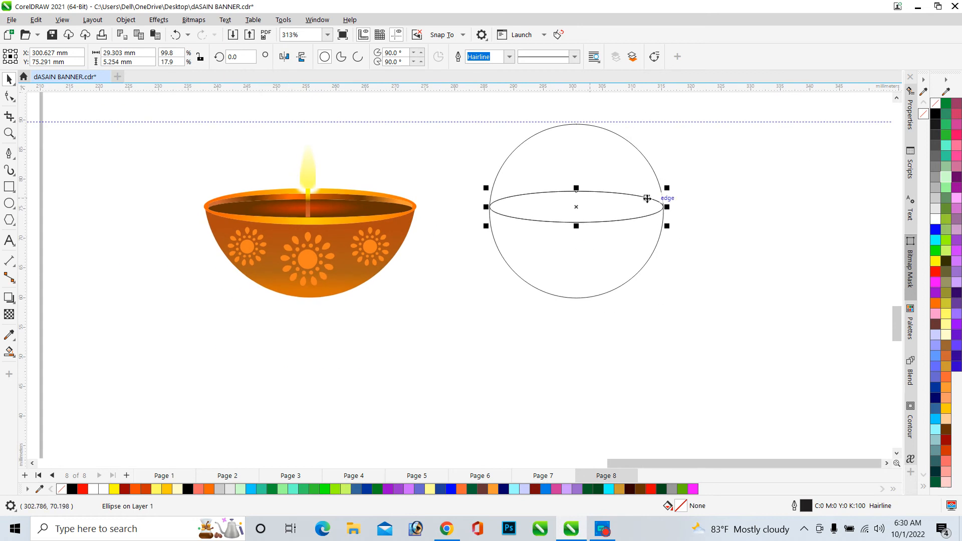
pyautogui.scroll(3, 646, 197)
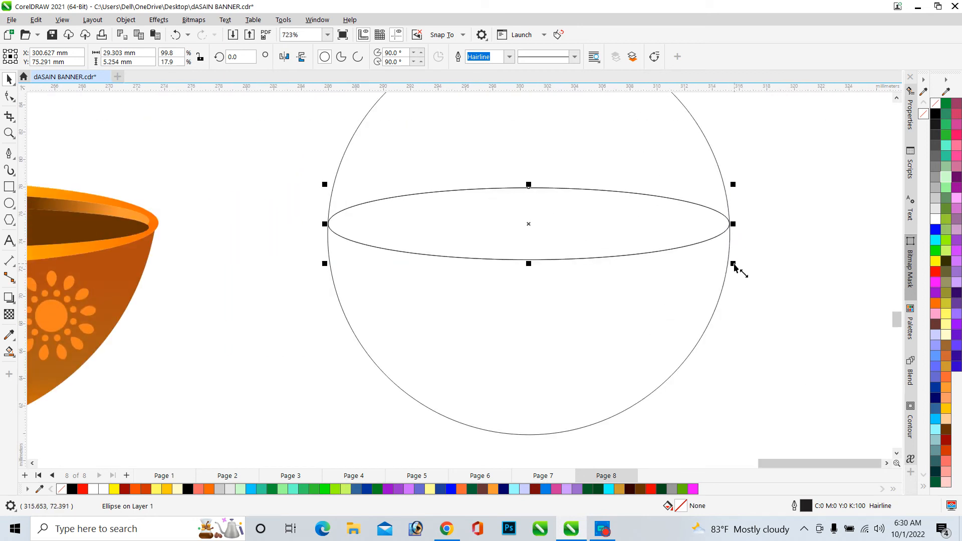
pyautogui.moveTo(734, 265); pyautogui.dragTo(731, 263)
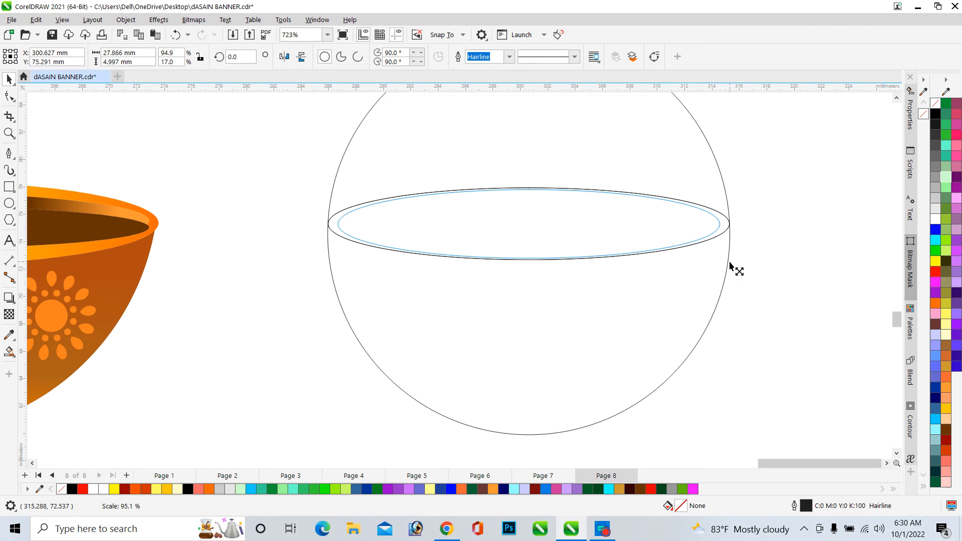
pyautogui.moveTo(730, 263); pyautogui.dragTo(730, 262)
# Flatten the inner ellipse copy from its bottom edge to about 4.8 mm tall
pyautogui.scroll(3, 531, 261)
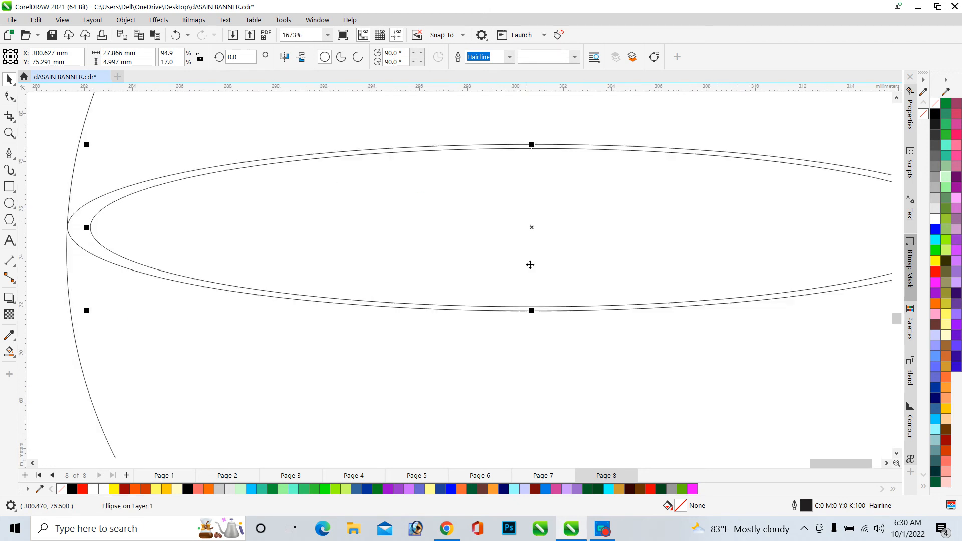
pyautogui.moveTo(534, 311); pyautogui.dragTo(534, 305)
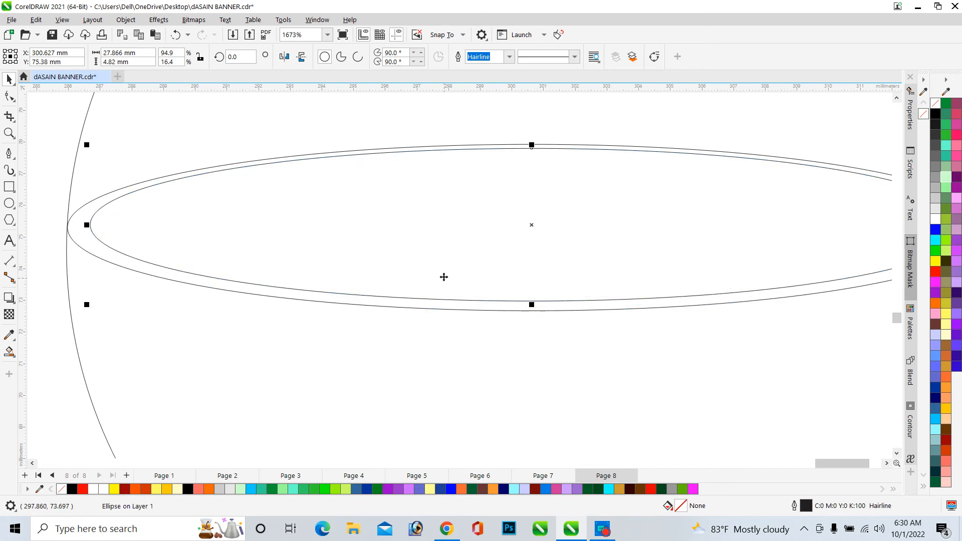
pyautogui.scroll(-2, 444, 277)
pyautogui.scroll(-3, 447, 276)
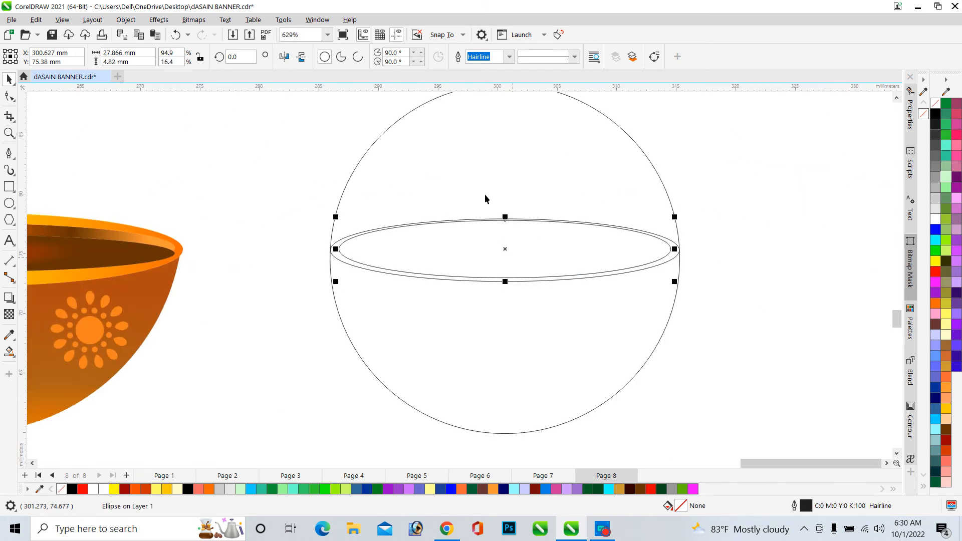
pyautogui.scroll(-3, 489, 195)
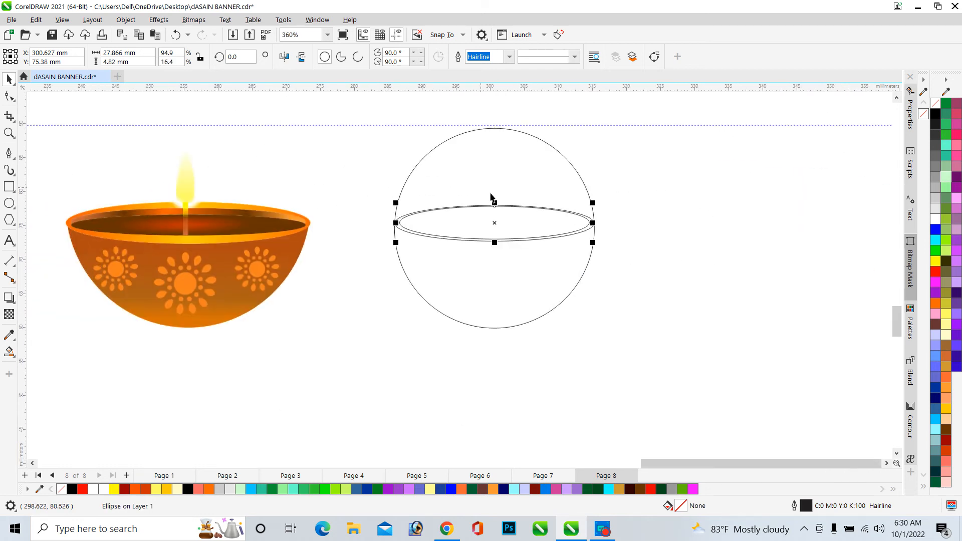
pyautogui.click(683, 219)
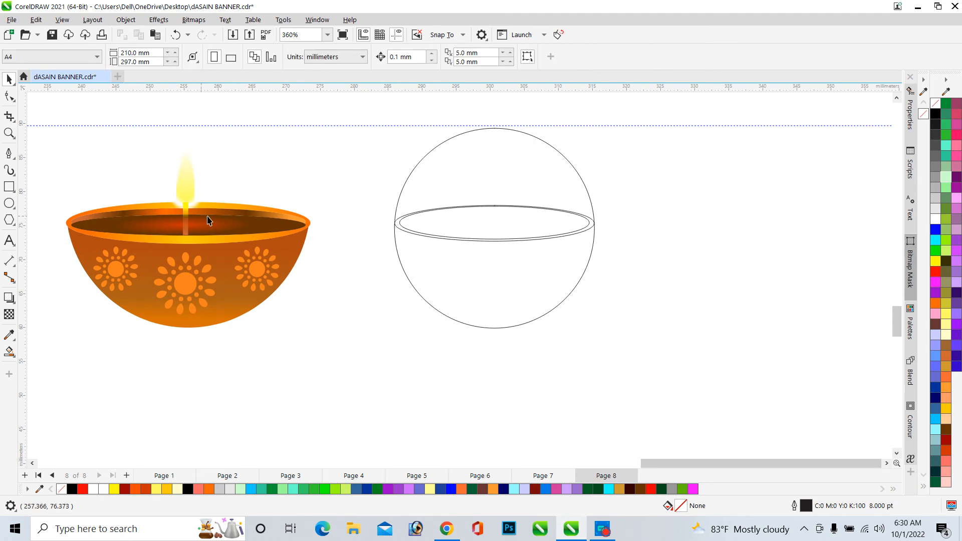
# Move the inner ellipse slightly down inside the outer rim ellipse
pyautogui.scroll(5, 519, 213)
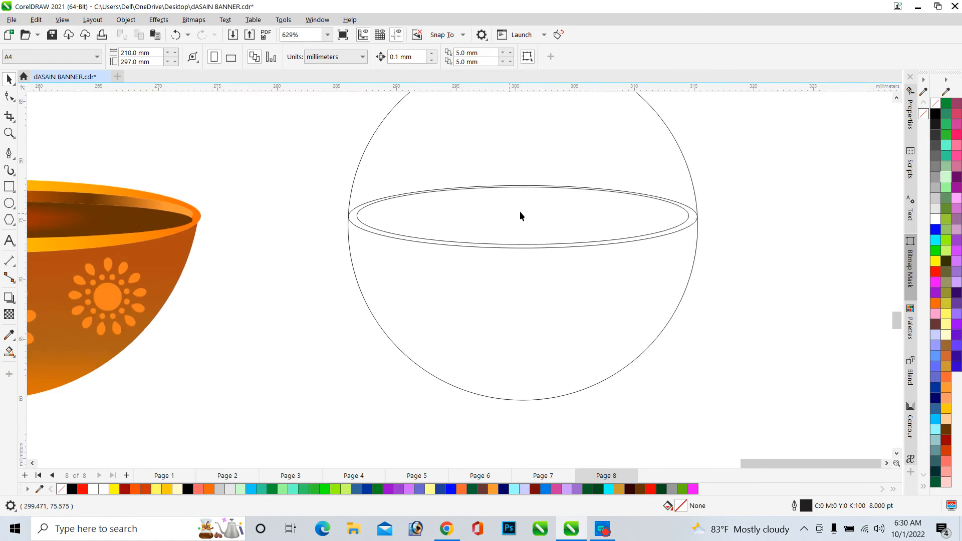
pyautogui.click(531, 206)
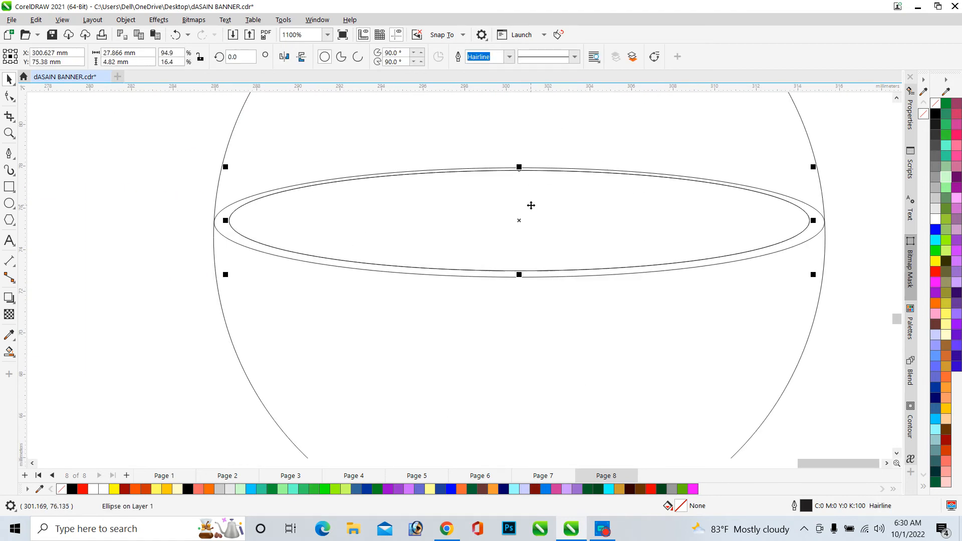
pyautogui.moveTo(531, 205); pyautogui.dragTo(531, 216)
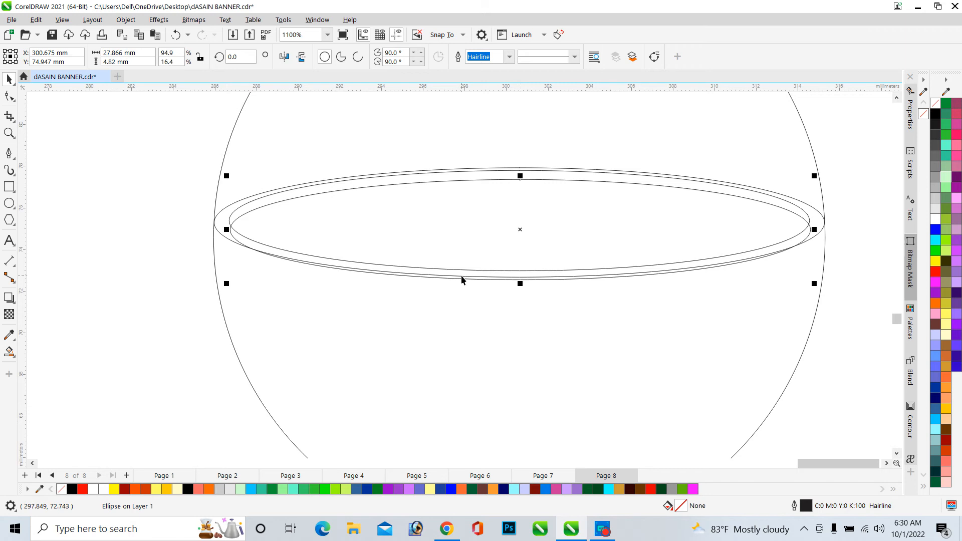
# Use Smart Fill to fill the sliver between the inner and outer rim ellipses, and remove its outline
pyautogui.scroll(-5, 461, 276)
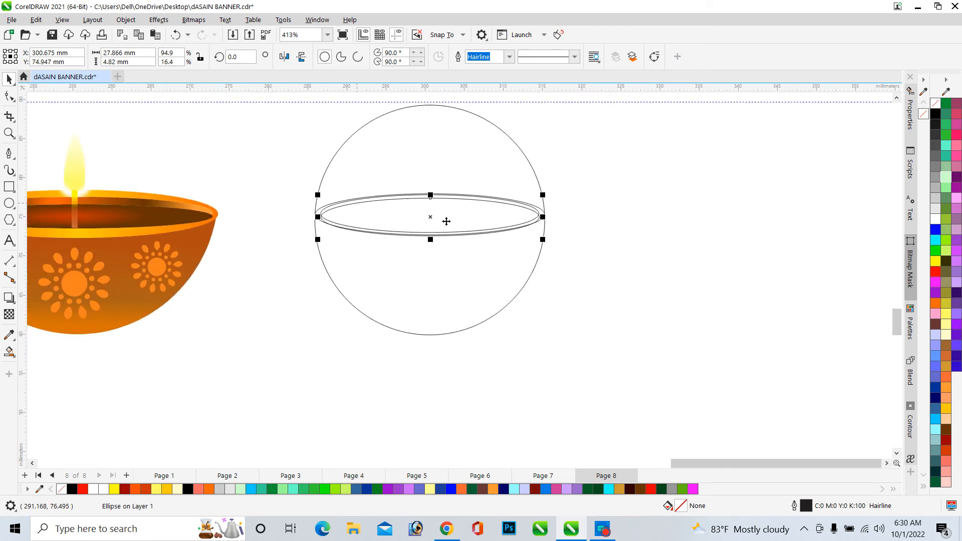
pyautogui.click(609, 232)
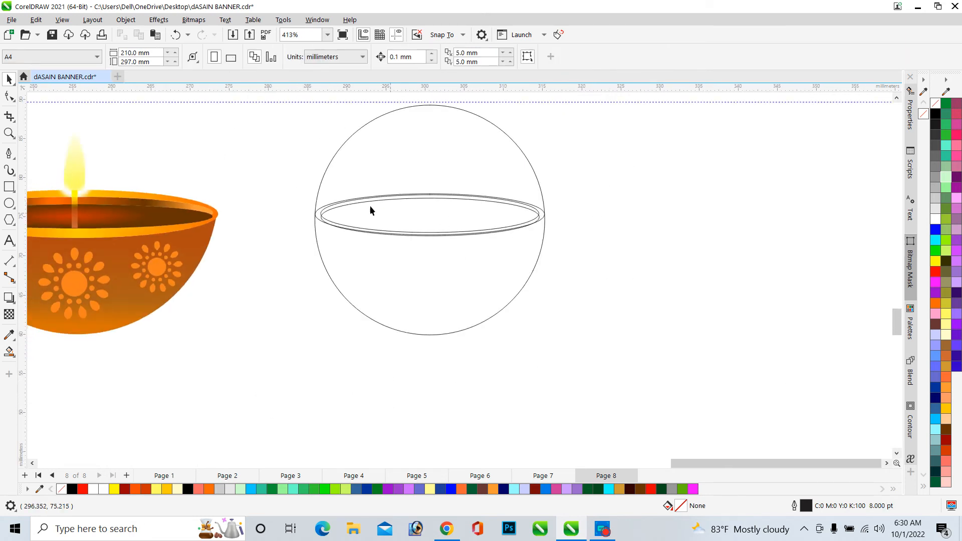
pyautogui.scroll(-1, 589, 234)
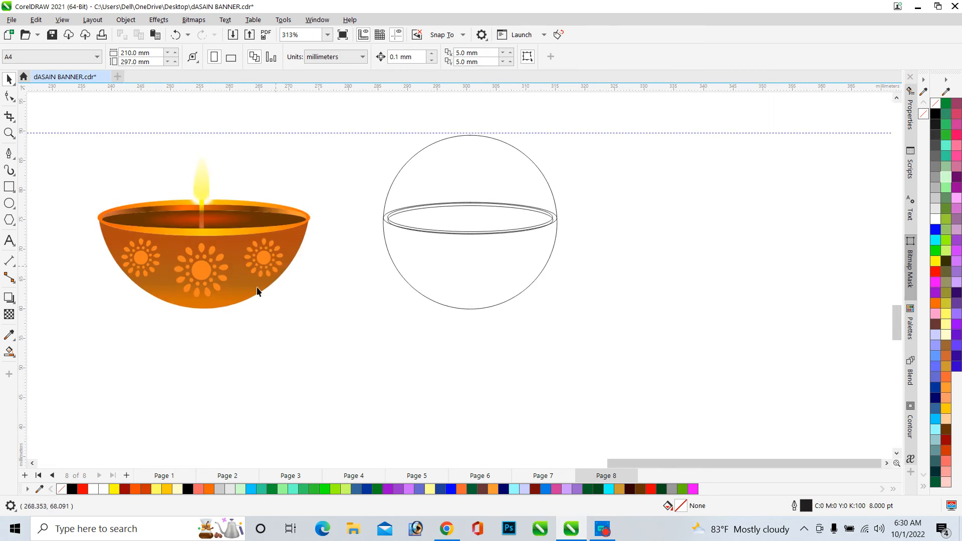
pyautogui.scroll(-1, 253, 243)
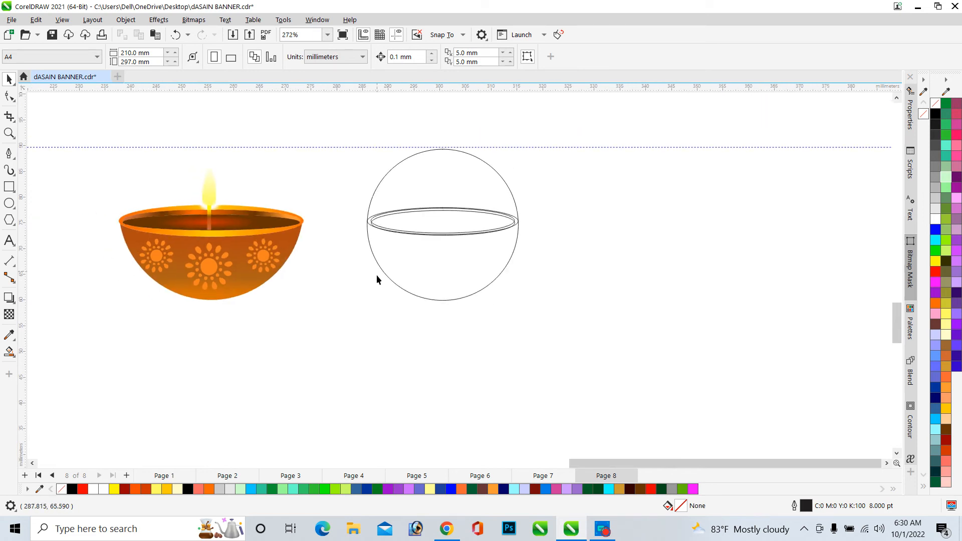
pyautogui.click(9, 352)
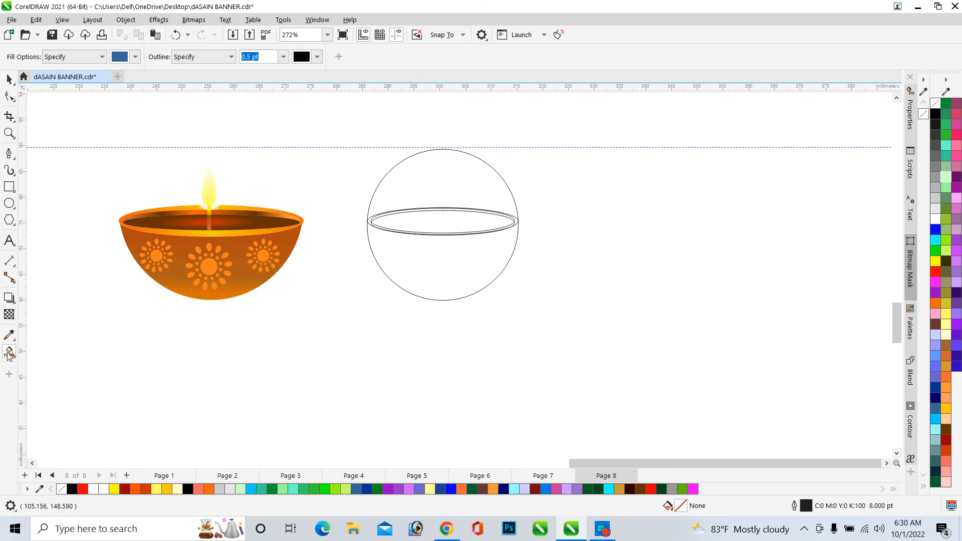
pyautogui.scroll(9, 398, 229)
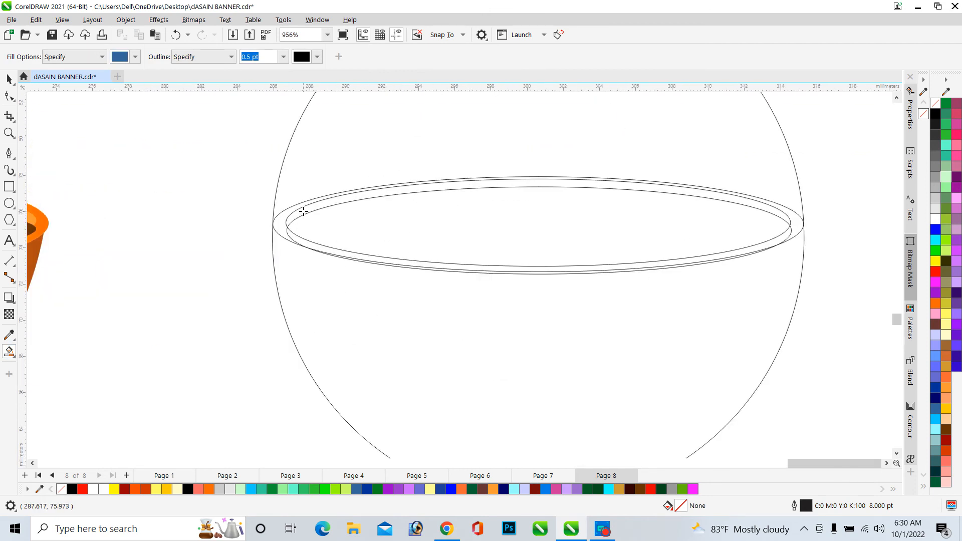
pyautogui.click(303, 211)
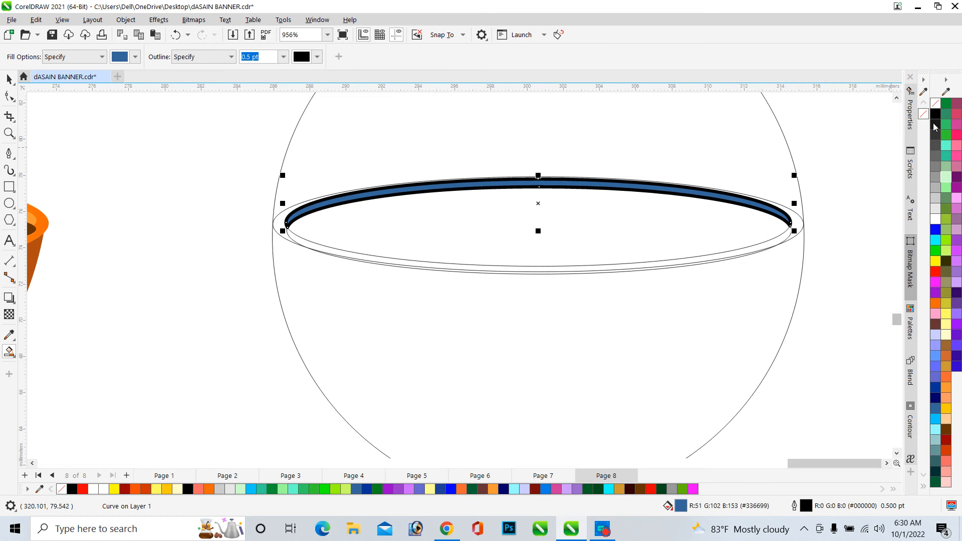
pyautogui.rightClick(935, 104)
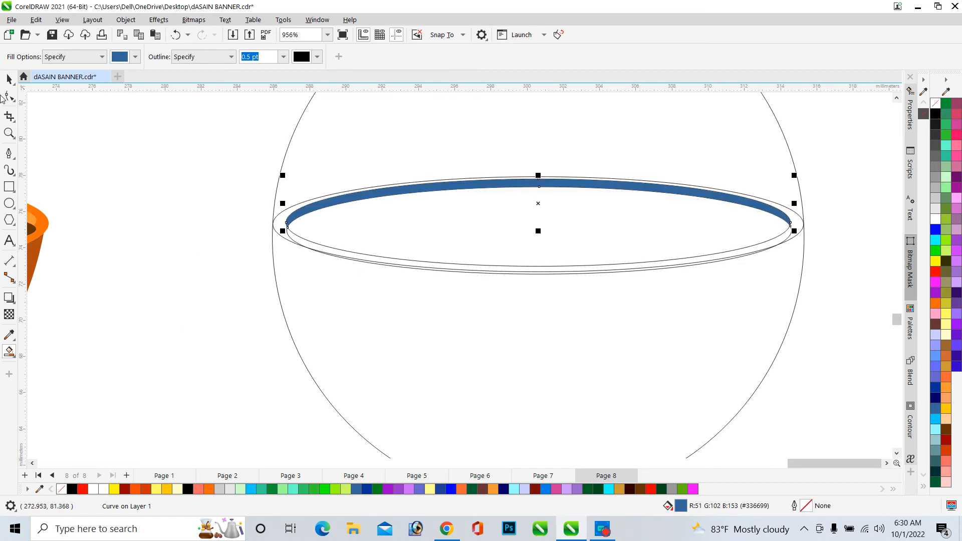
# Delete the inner rim ellipse
pyautogui.click(9, 79)
pyautogui.scroll(2, 288, 233)
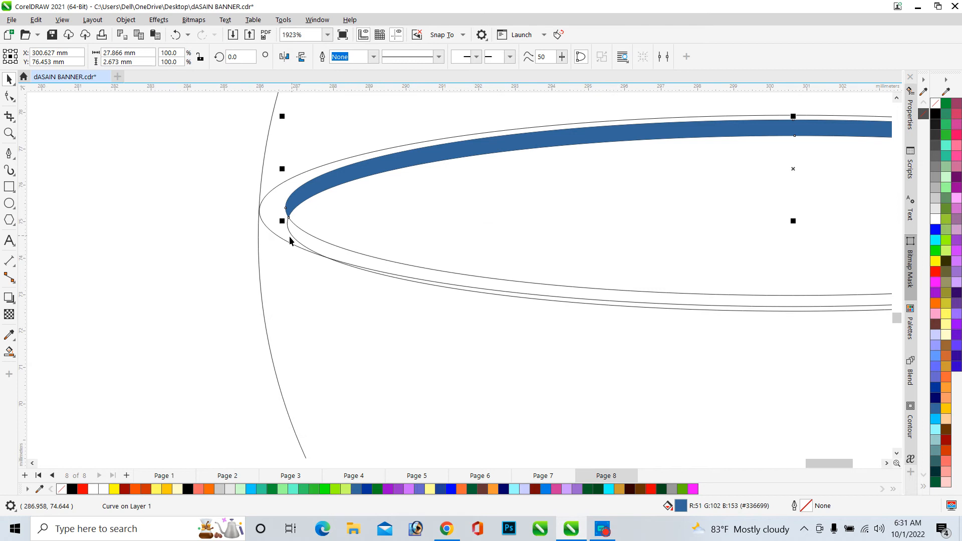
pyautogui.click(292, 237)
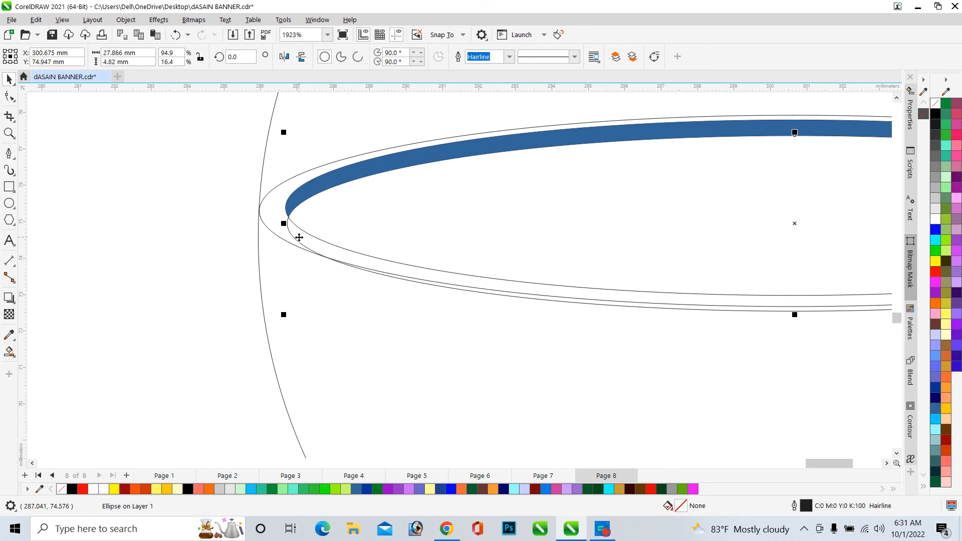
pyautogui.press('Delete')
# Use Smart Fill on the outer rim ellipse to create a filled rim shape, and remove its outline
pyautogui.scroll(-3, 298, 241)
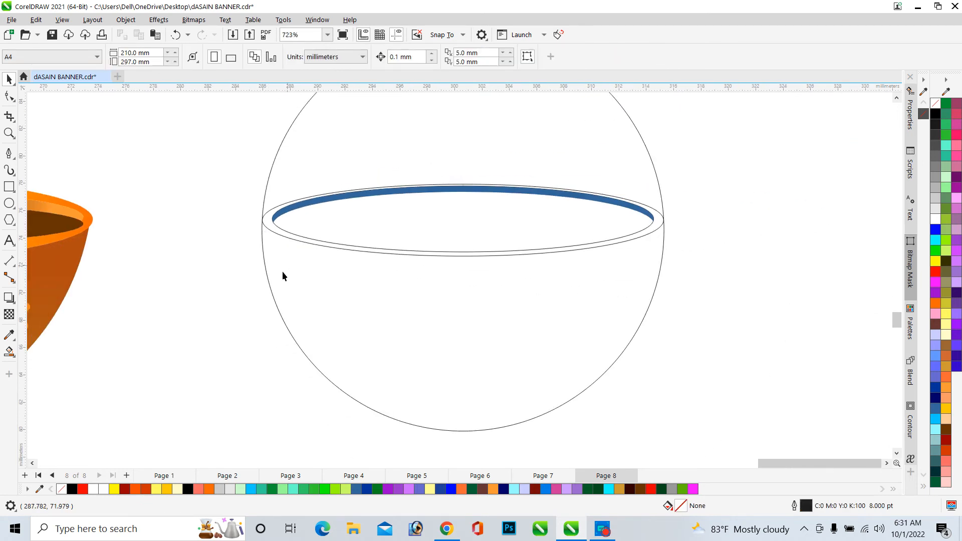
pyautogui.click(9, 352)
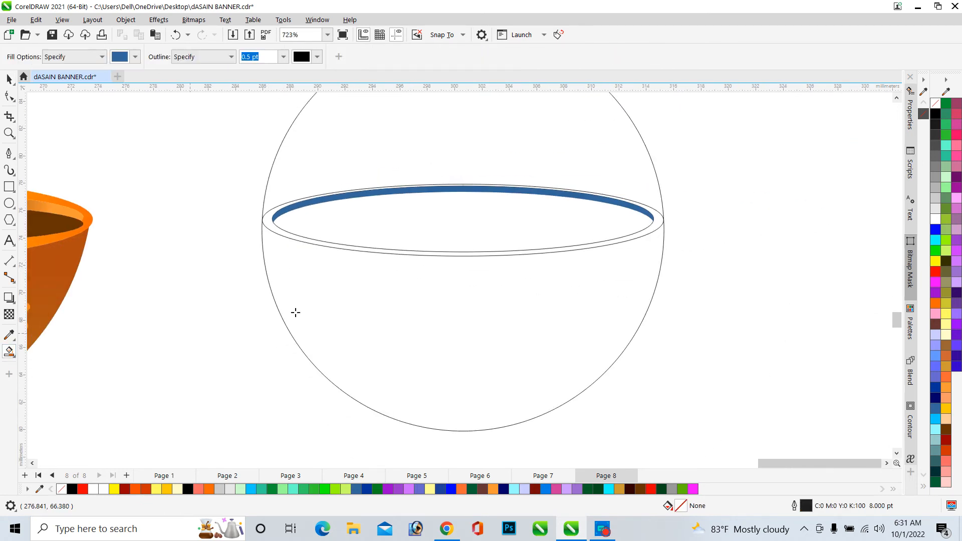
pyautogui.click(270, 226)
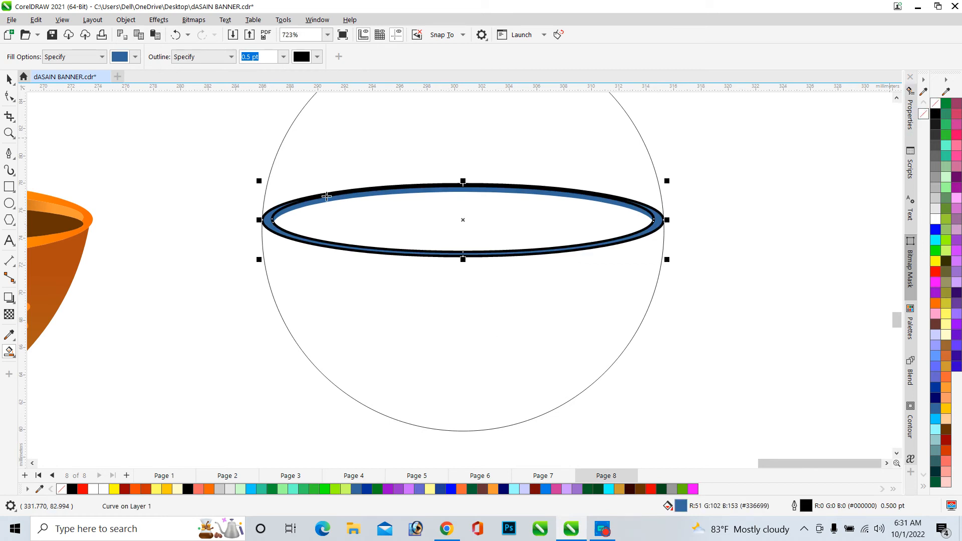
pyautogui.scroll(6, 274, 163)
pyautogui.scroll(-2, 276, 170)
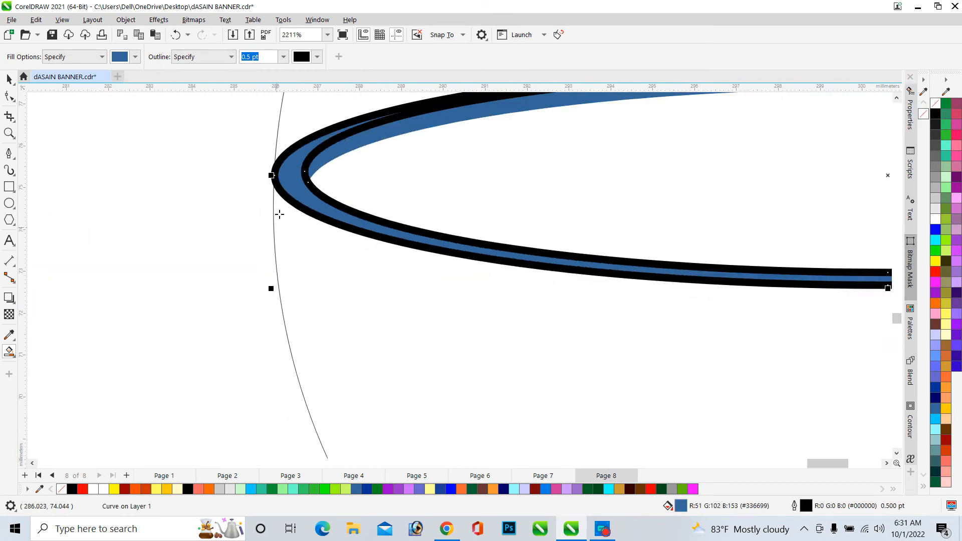
pyautogui.scroll(3, 279, 166)
pyautogui.scroll(-2, 238, 257)
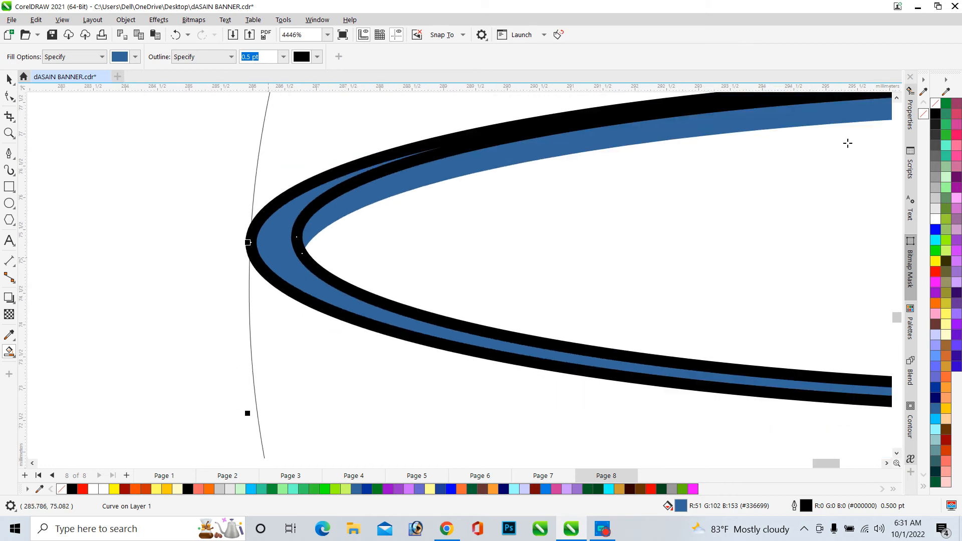
pyautogui.rightClick(935, 104)
# Recolor the new rim shape green
pyautogui.scroll(-2, 175, 246)
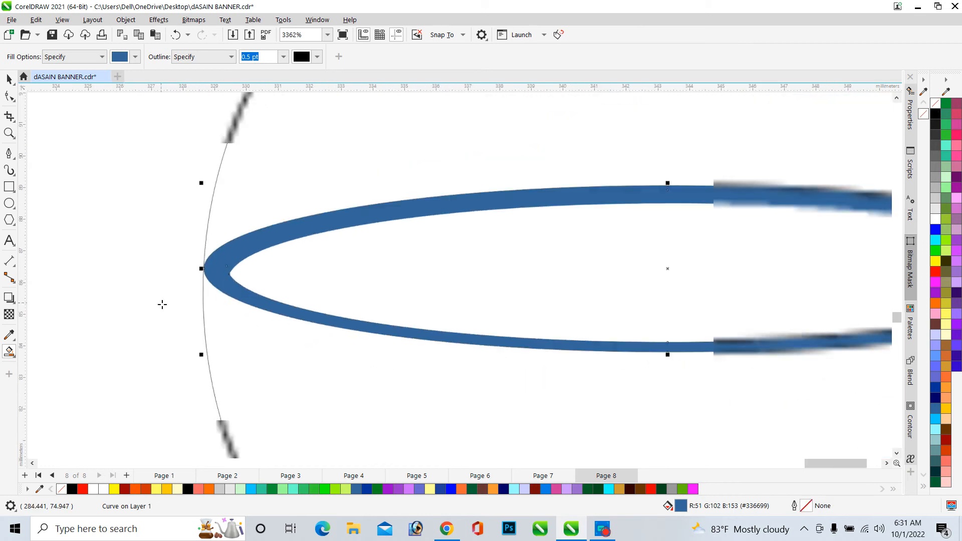
pyautogui.moveTo(935, 250); pyautogui.dragTo(335, 225)
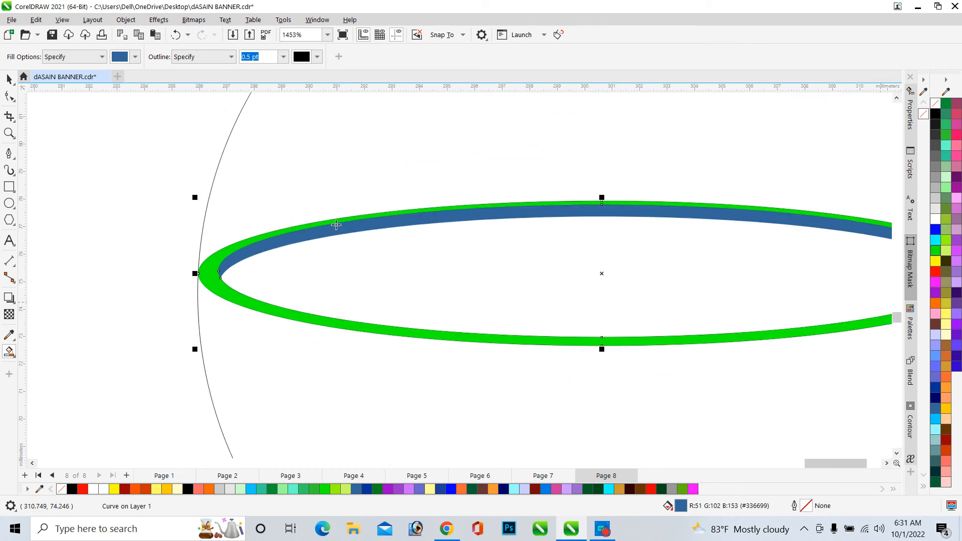
pyautogui.scroll(-1, 401, 262)
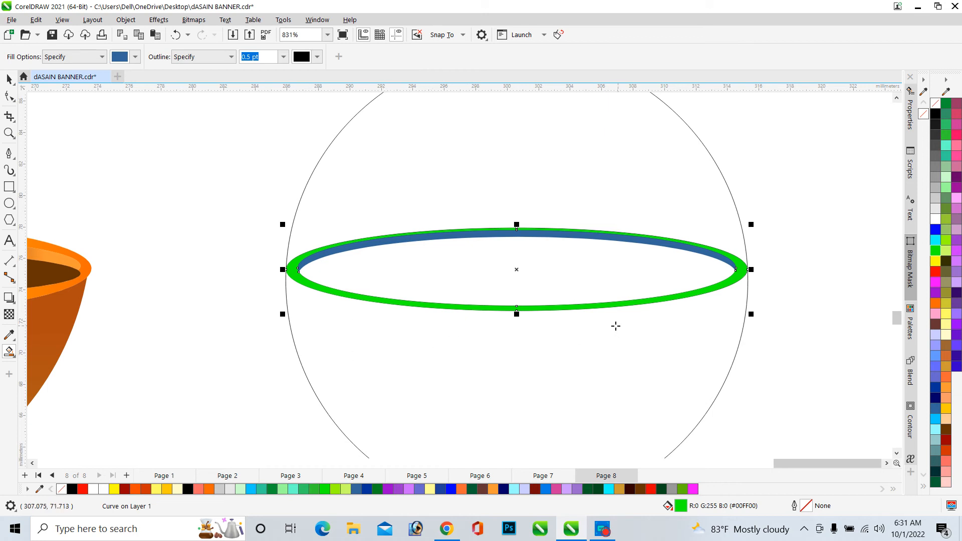
pyautogui.scroll(-2, 469, 319)
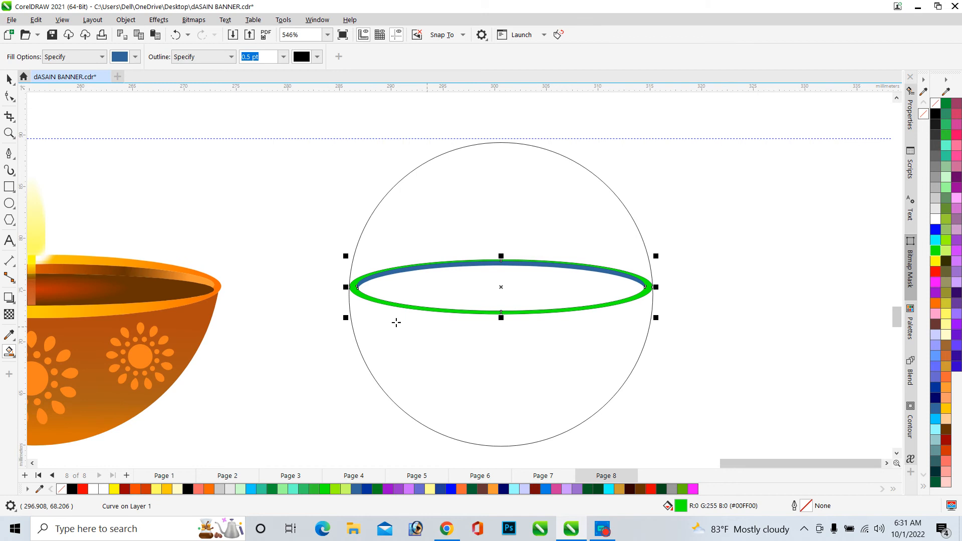
pyautogui.click(490, 378)
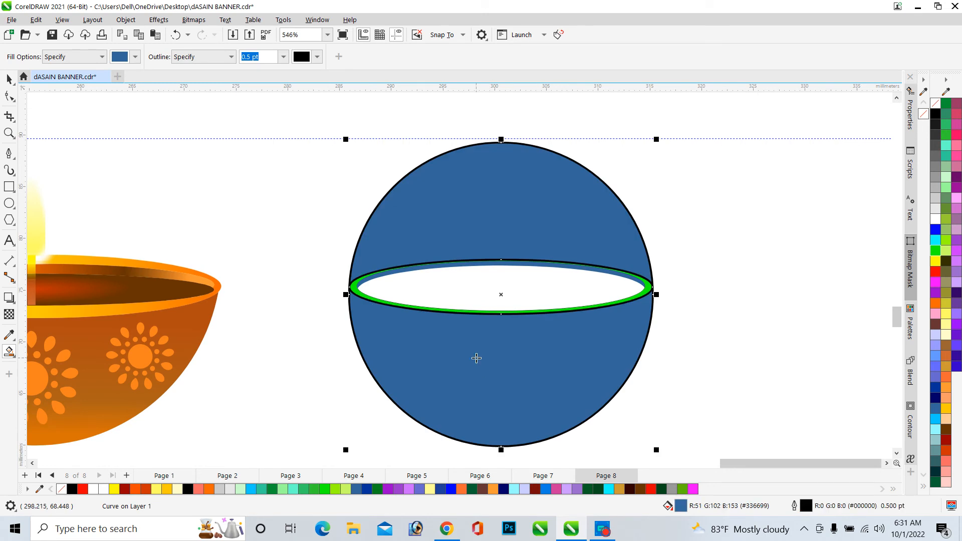
pyautogui.hotkey('ctrl', 'z')
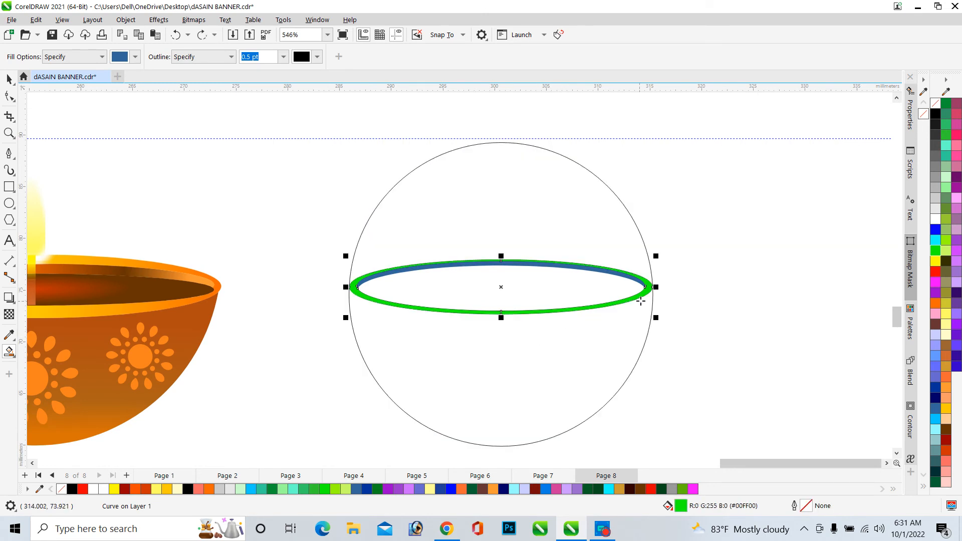
# Draw a short horizontal line with the Pen tool at the rim's left end and set its outline to Hairline
pyautogui.scroll(-1, 641, 301)
pyautogui.click(8, 153)
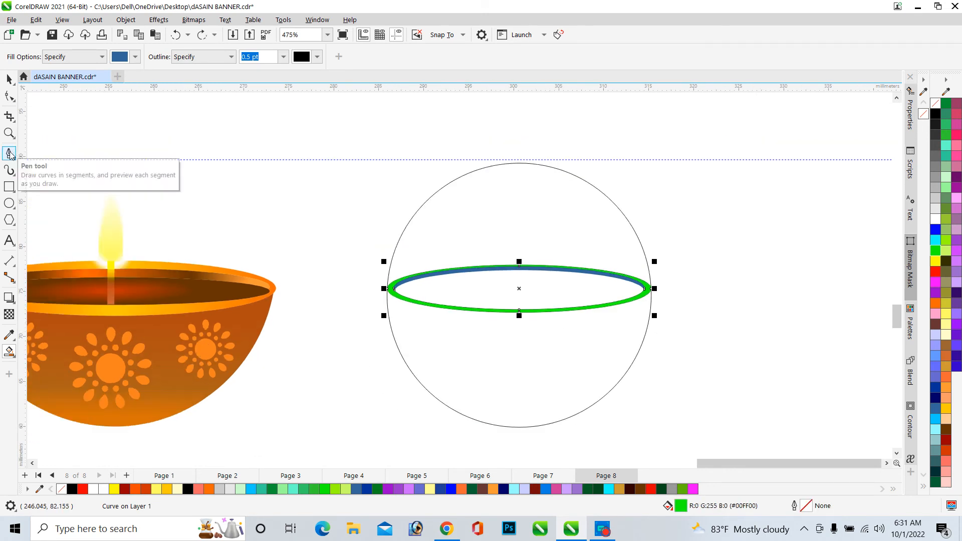
pyautogui.scroll(-1, 601, 278)
pyautogui.scroll(6, 404, 287)
pyautogui.scroll(6, 354, 275)
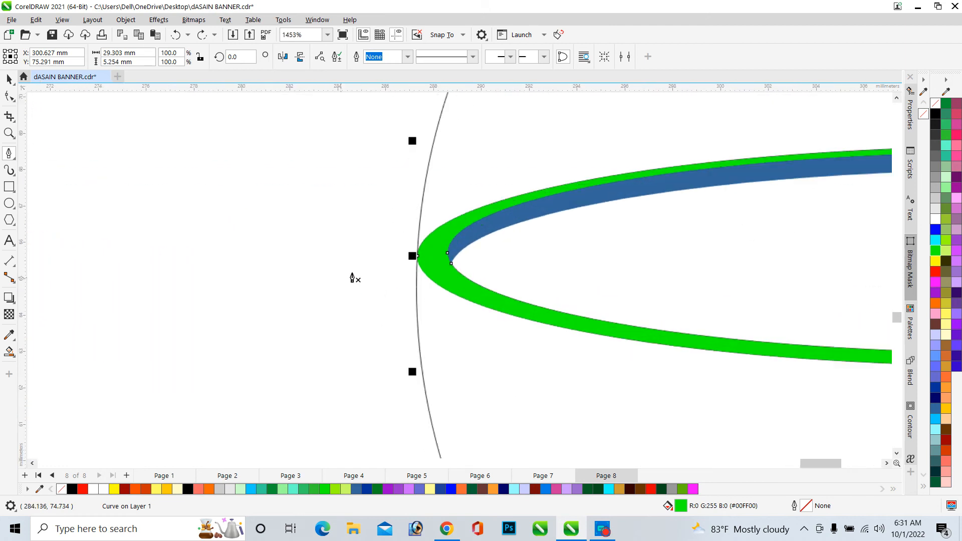
pyautogui.scroll(6, 474, 279)
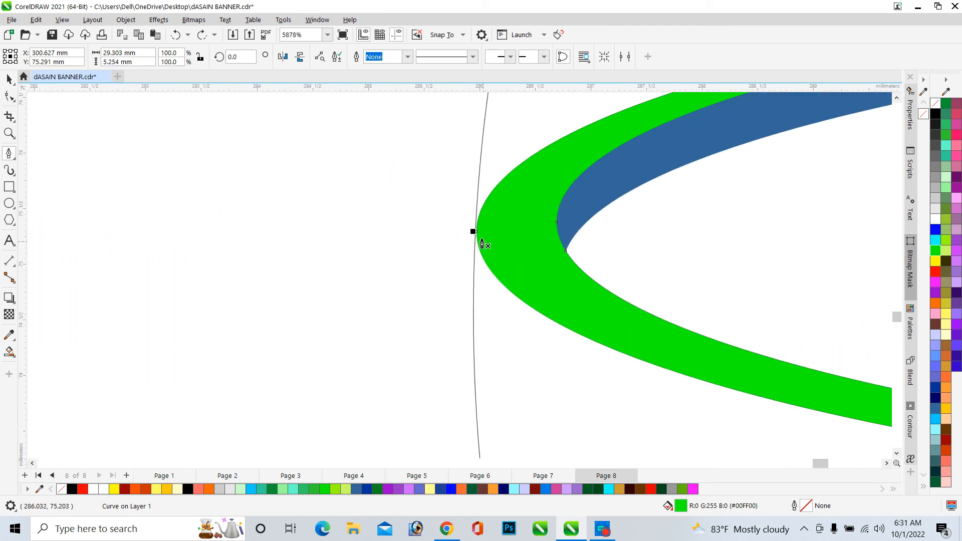
pyautogui.press('Escape')
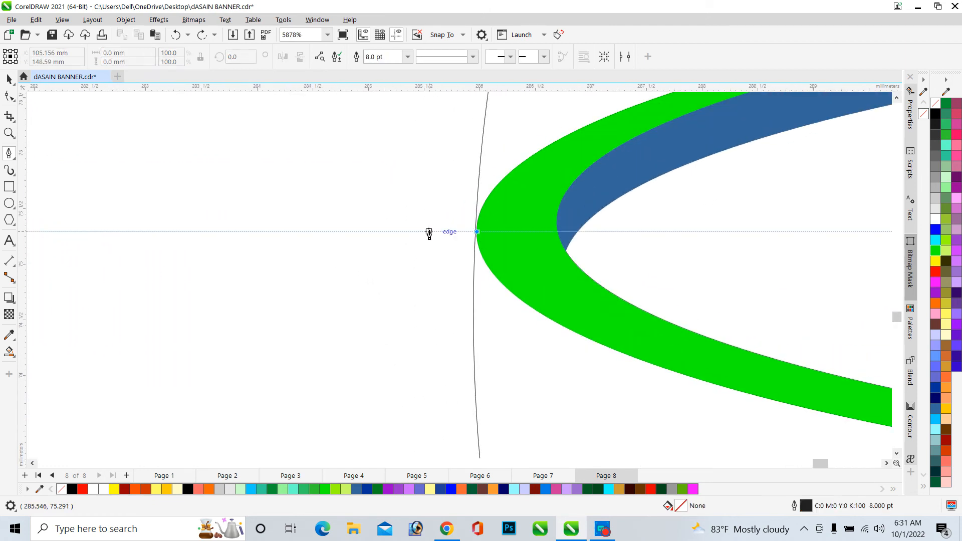
pyautogui.click(444, 232)
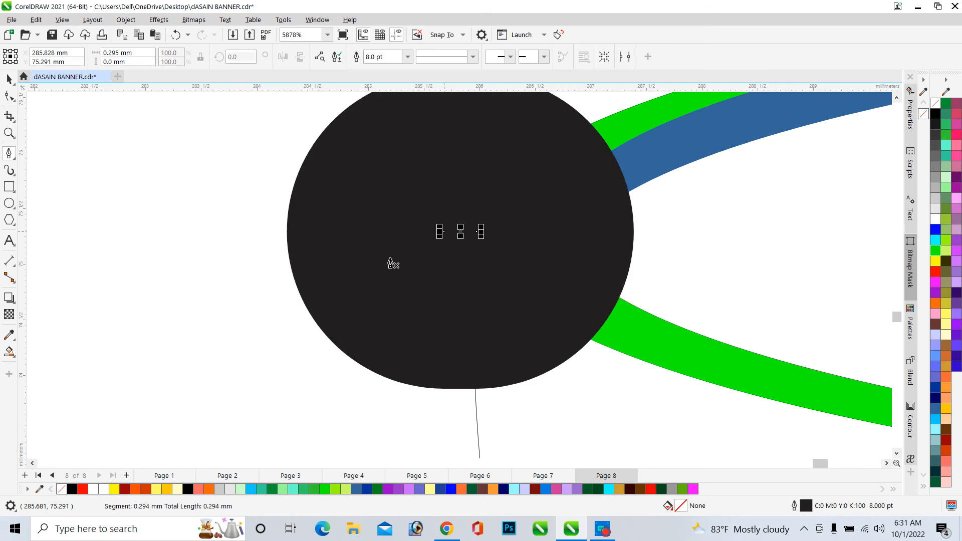
pyautogui.scroll(-6, 420, 269)
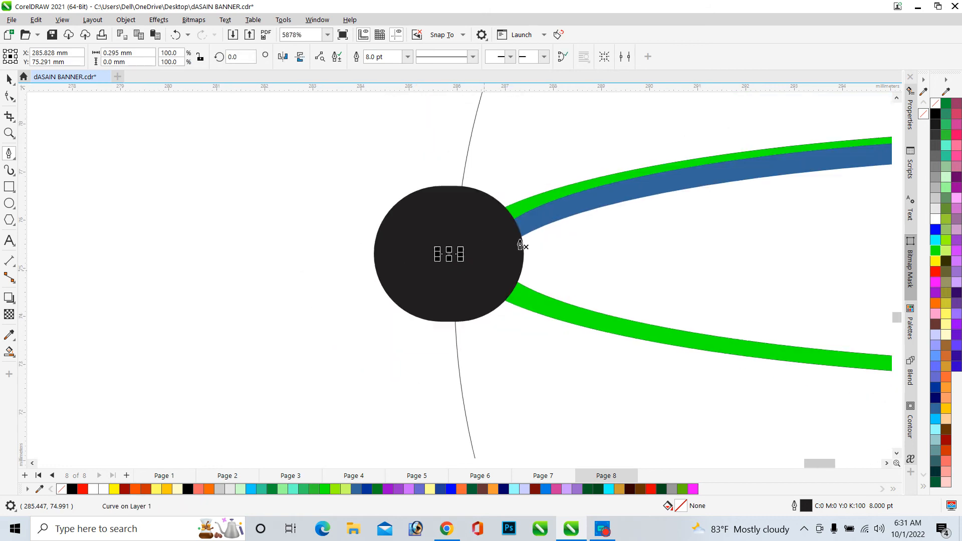
pyautogui.rightClick(936, 103)
pyautogui.scroll(-2, 475, 309)
pyautogui.scroll(10, 326, 268)
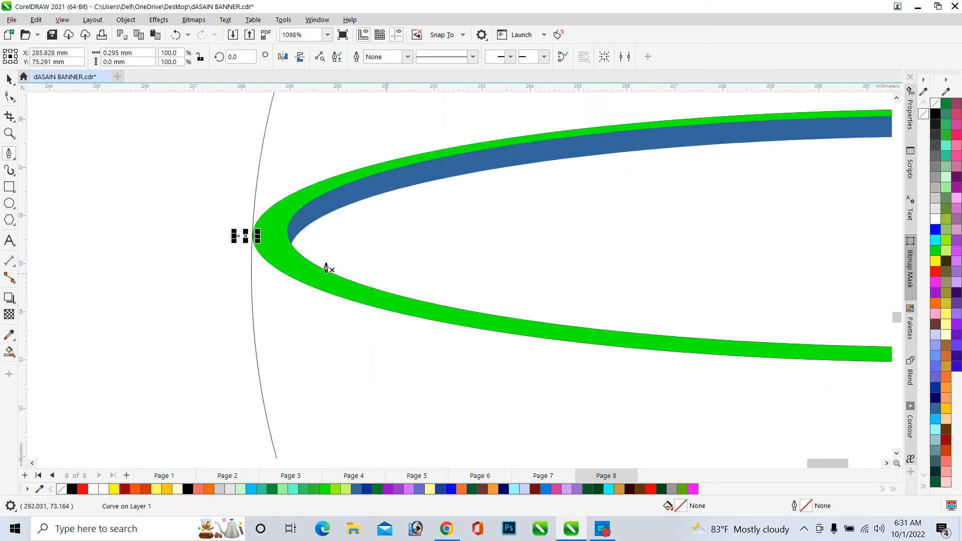
pyautogui.scroll(-4, 172, 205)
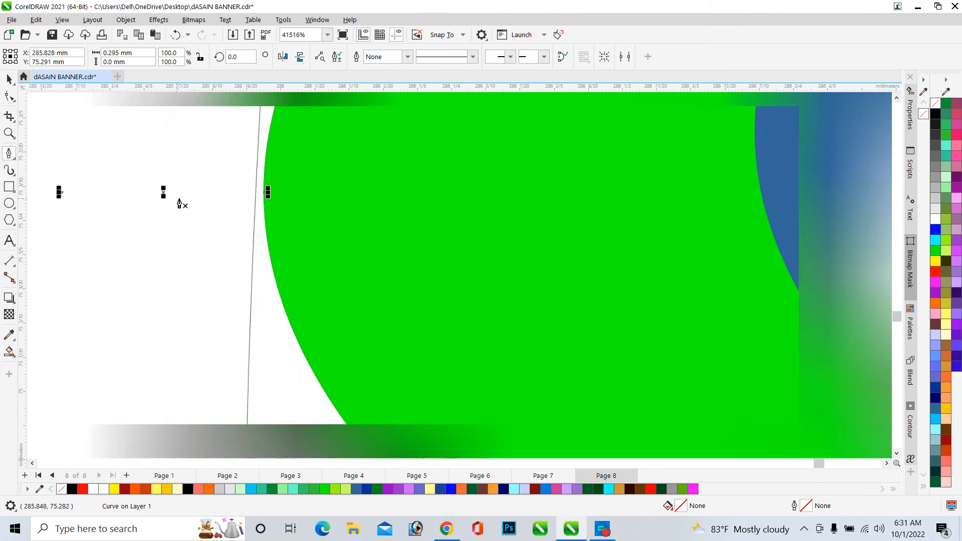
pyautogui.click(406, 56)
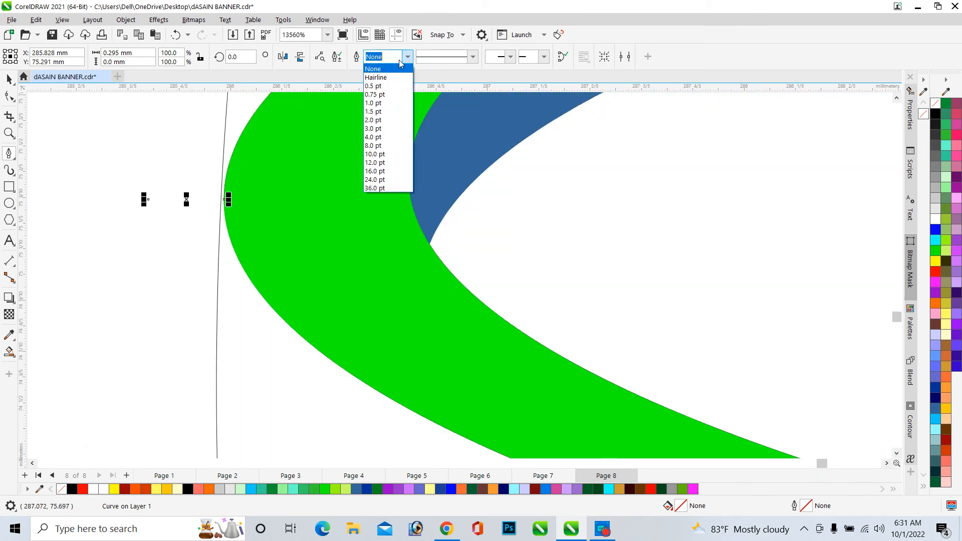
pyautogui.click(389, 76)
# Draw a short horizontal line with the Pen tool from the rim's right end and set its outline to Hairline
pyautogui.scroll(-10, 193, 242)
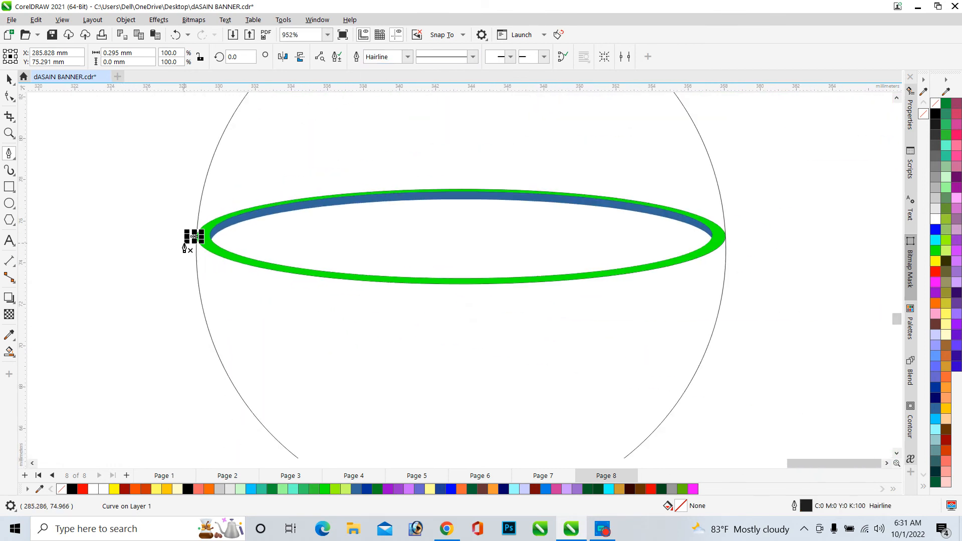
pyautogui.scroll(4, 615, 265)
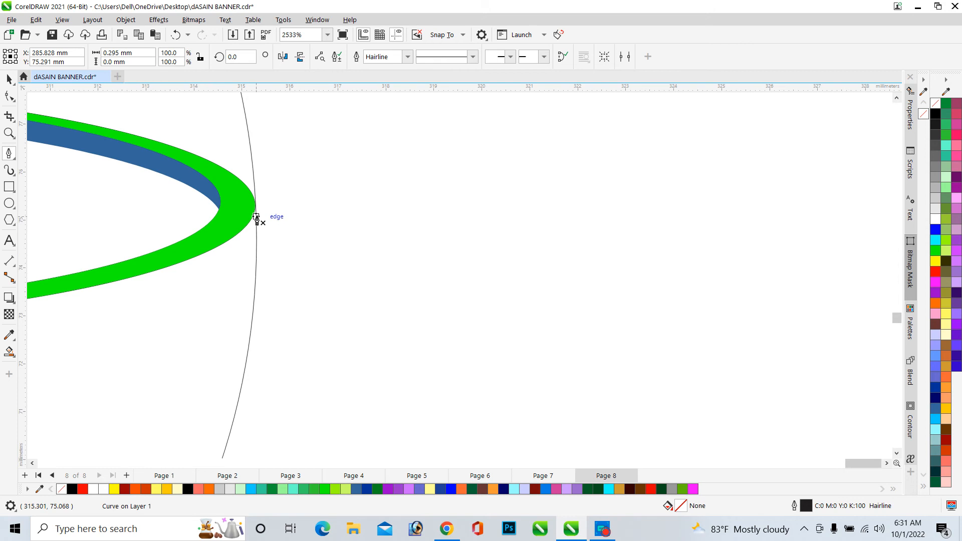
pyautogui.scroll(6, 257, 217)
pyautogui.scroll(4, 250, 201)
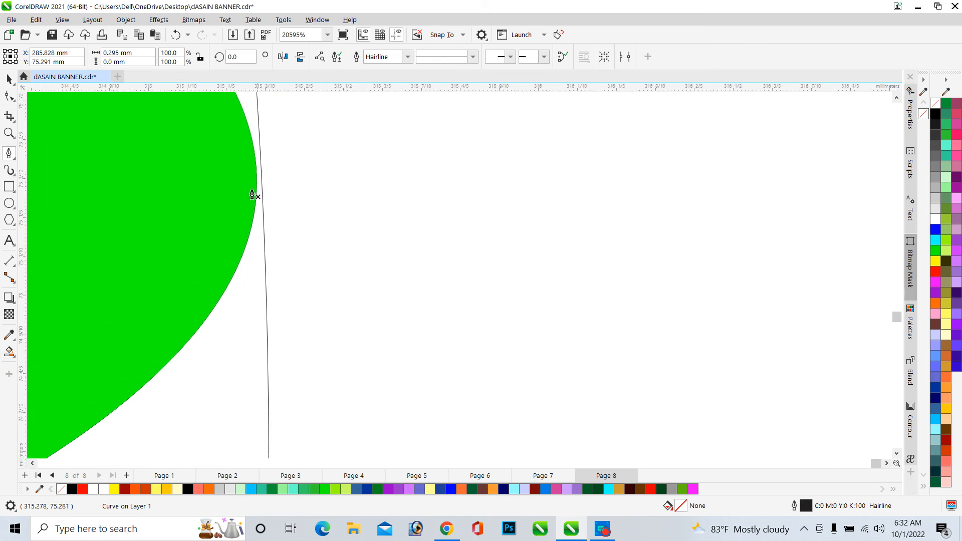
pyautogui.click(245, 194)
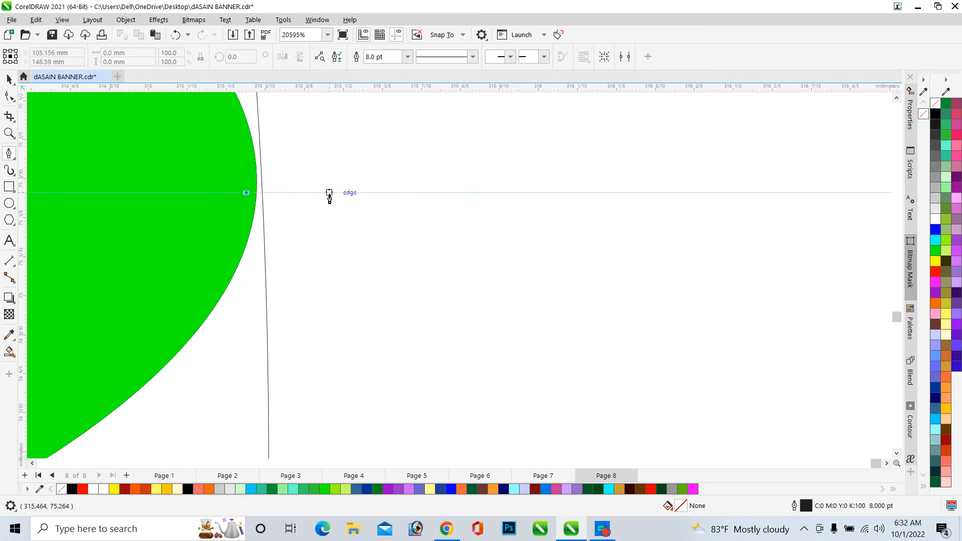
pyautogui.click(331, 193)
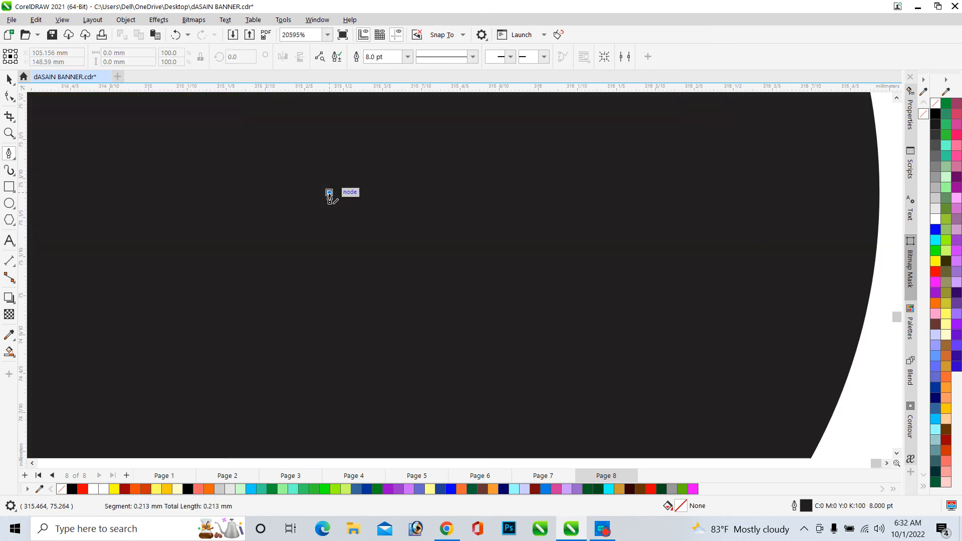
pyautogui.click(407, 57)
pyautogui.click(381, 78)
pyautogui.scroll(-10, 414, 191)
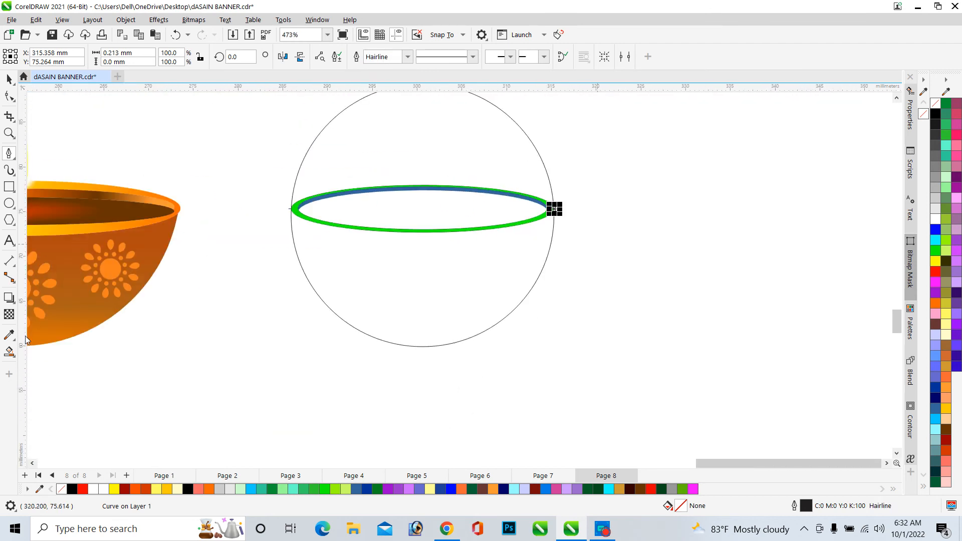
# Use Smart Fill on the lower half of the circle below the rim and remove the new shape's outline
pyautogui.click(9, 352)
pyautogui.click(392, 285)
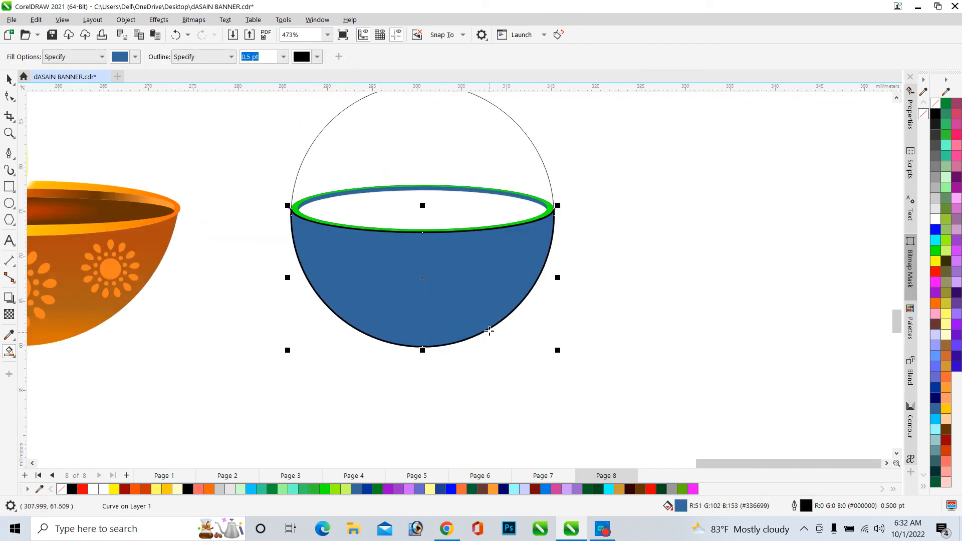
pyautogui.rightClick(935, 103)
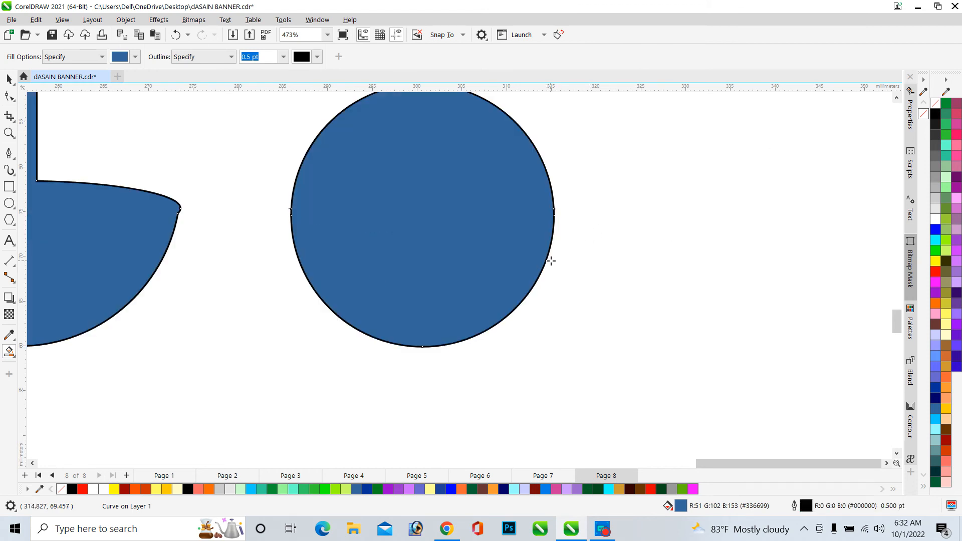
pyautogui.hotkey('ctrl', 'z')
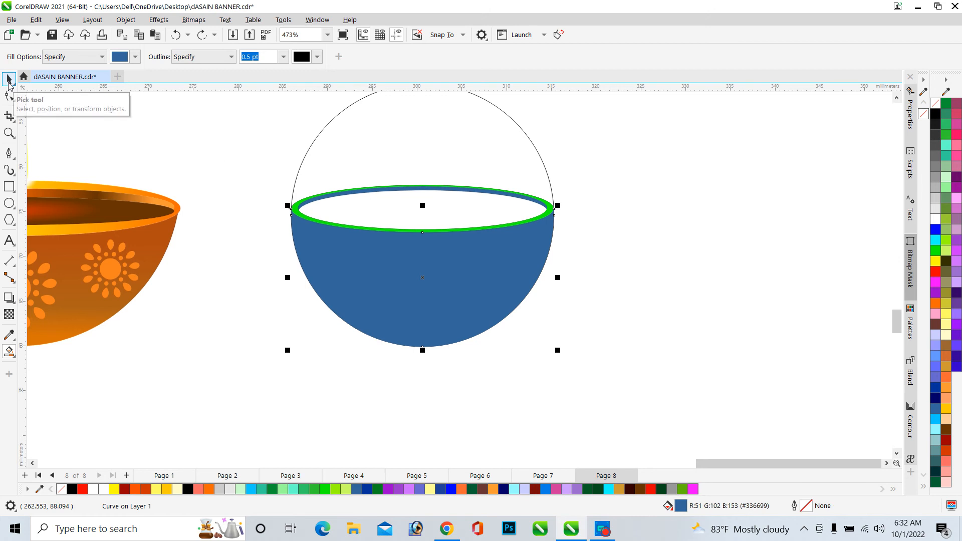
# Move the original guide circle aside and delete it
pyautogui.click(9, 78)
pyautogui.click(621, 278)
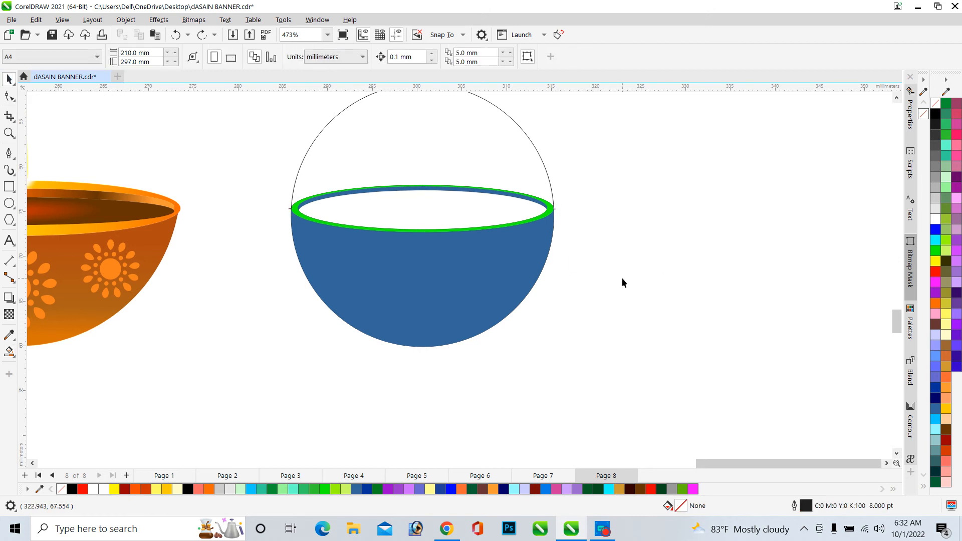
pyautogui.scroll(-3, 621, 278)
pyautogui.scroll(3, 576, 219)
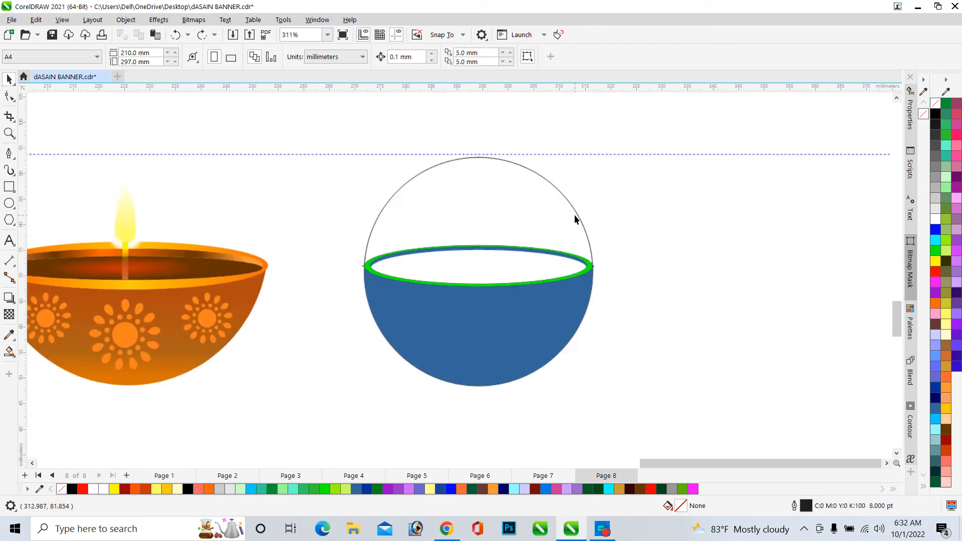
pyautogui.moveTo(580, 227); pyautogui.dragTo(351, 175)
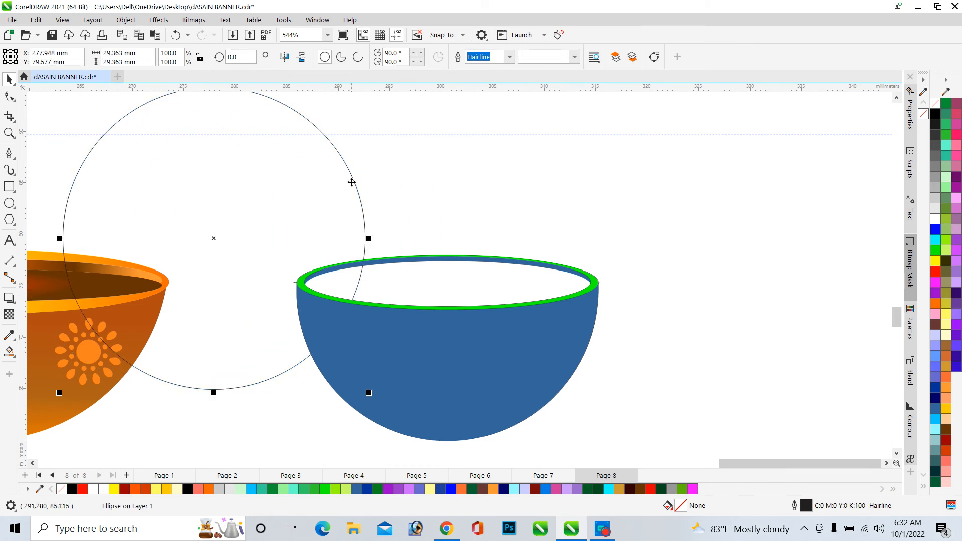
pyautogui.press('Delete')
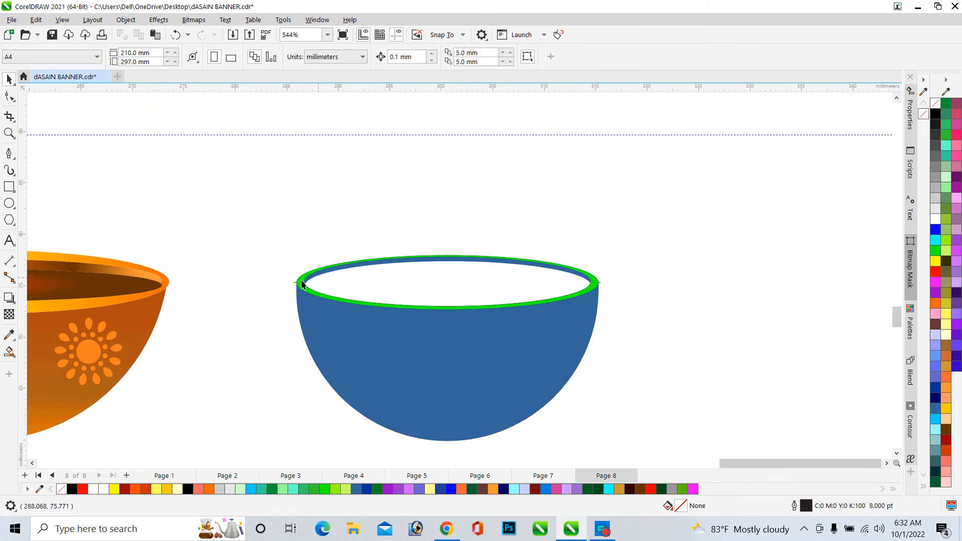
# Delete the two short guide lines at the left and right ends of the rim
pyautogui.scroll(5, 302, 284)
pyautogui.click(352, 265)
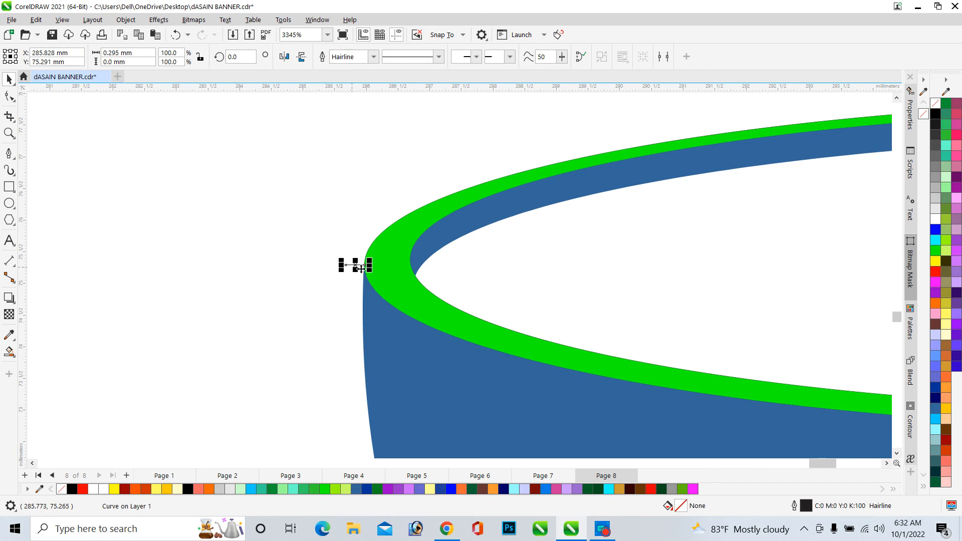
pyautogui.scroll(6, 351, 265)
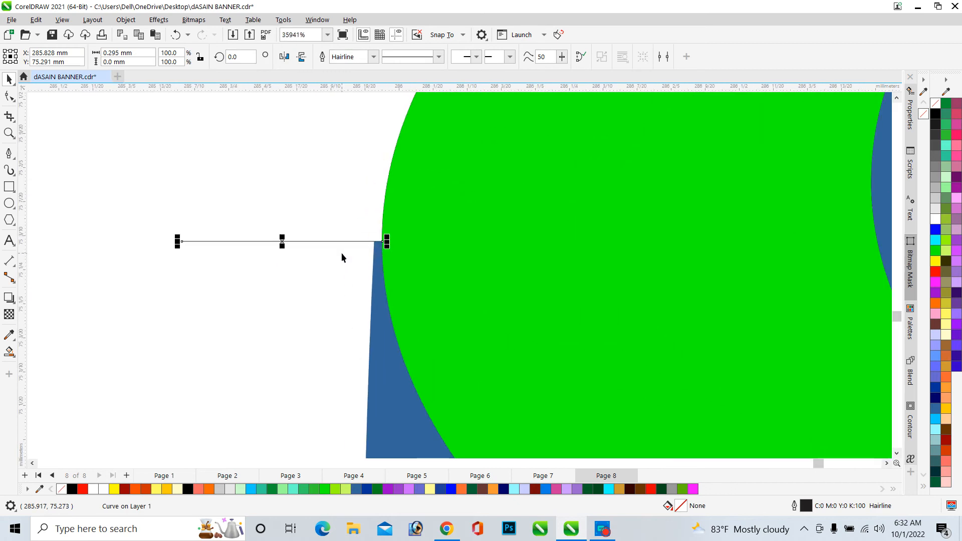
pyautogui.press('Delete')
pyautogui.scroll(-11, 211, 251)
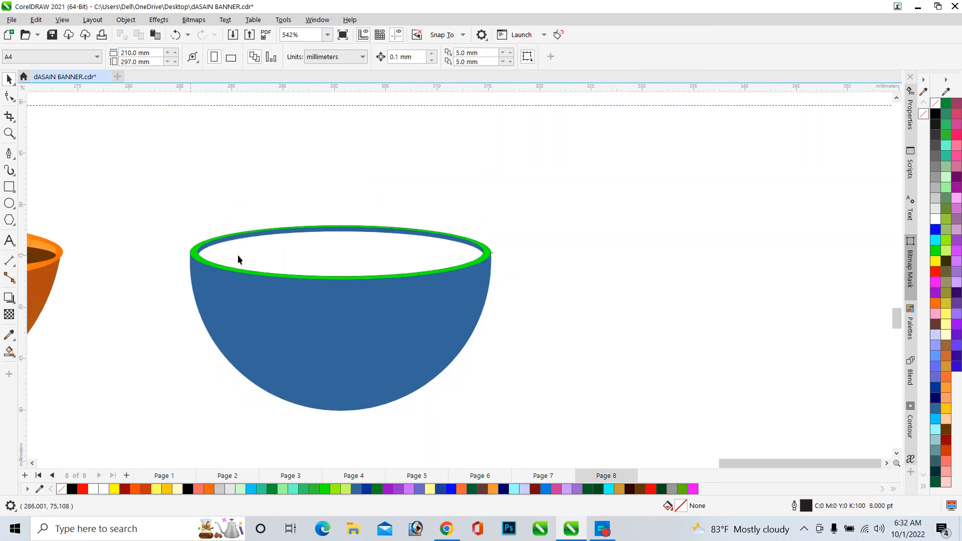
pyautogui.scroll(8, 493, 255)
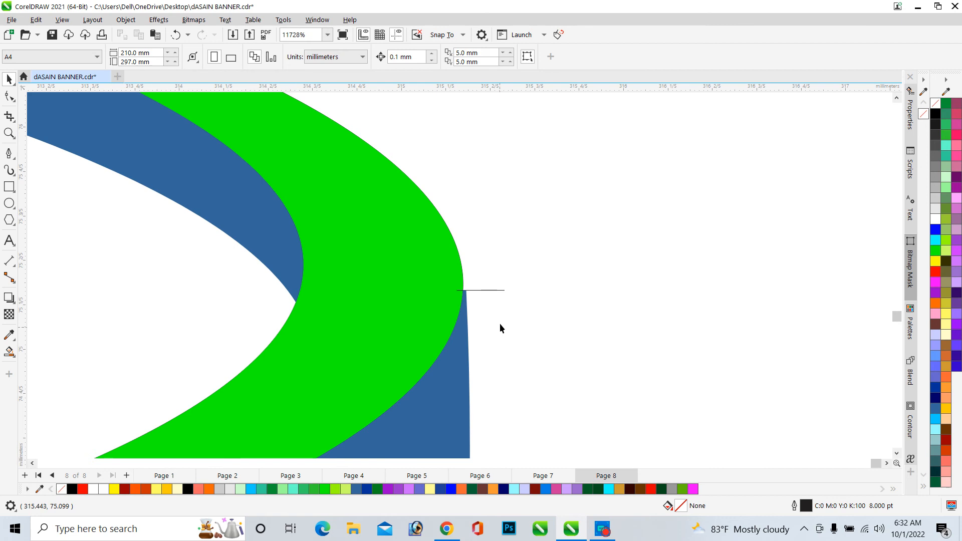
pyautogui.click(496, 291)
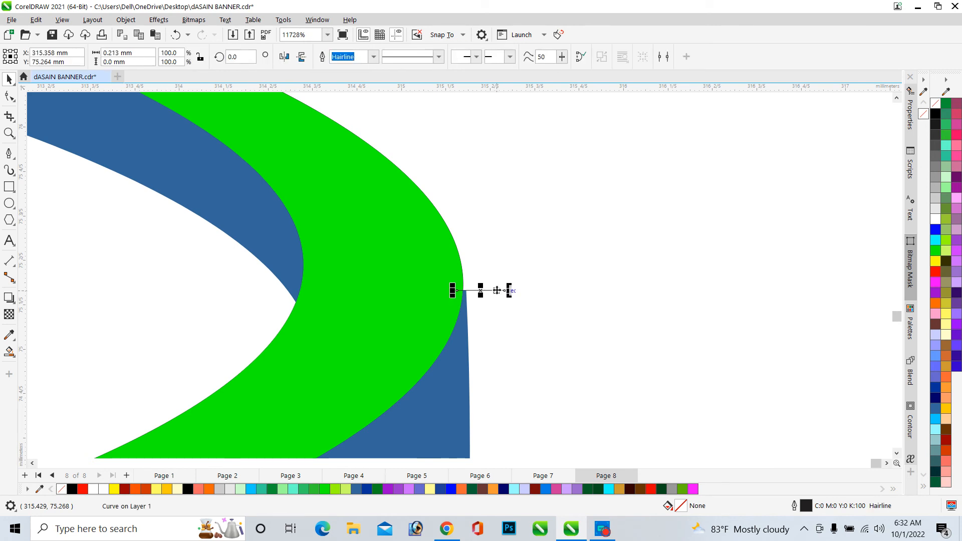
pyautogui.press('Delete')
# Remove the extra corner node at the top right of the blue bowl shape with the Shape tool
pyautogui.scroll(-3, 657, 247)
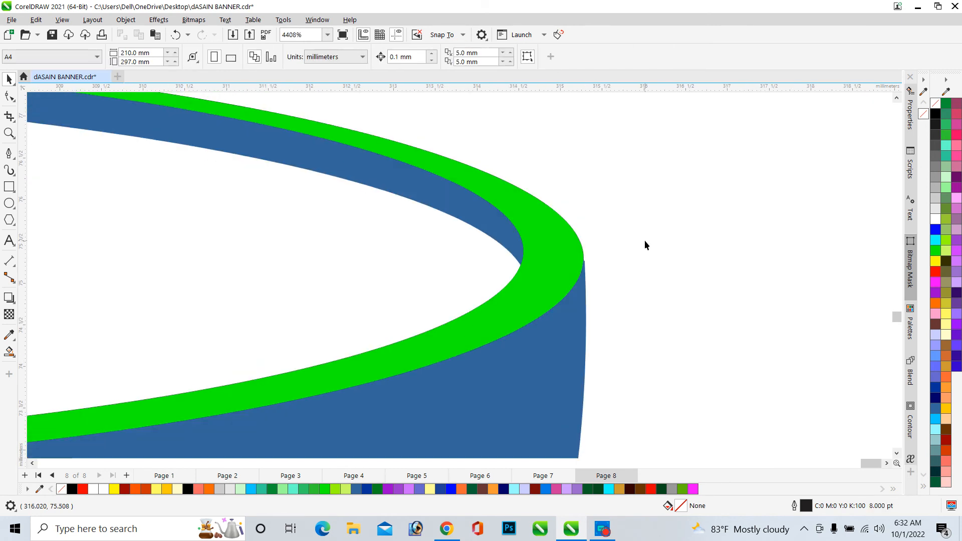
pyautogui.scroll(7, 600, 270)
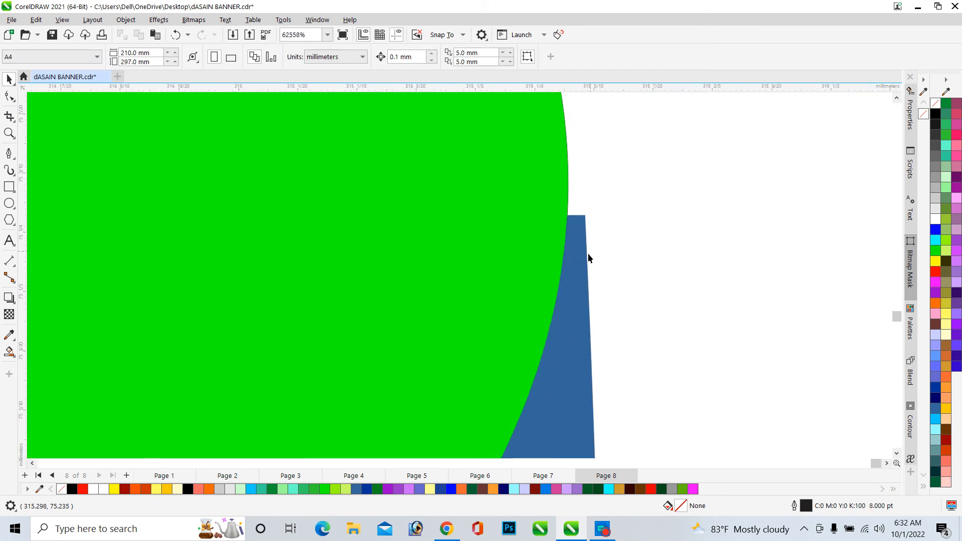
pyautogui.click(583, 257)
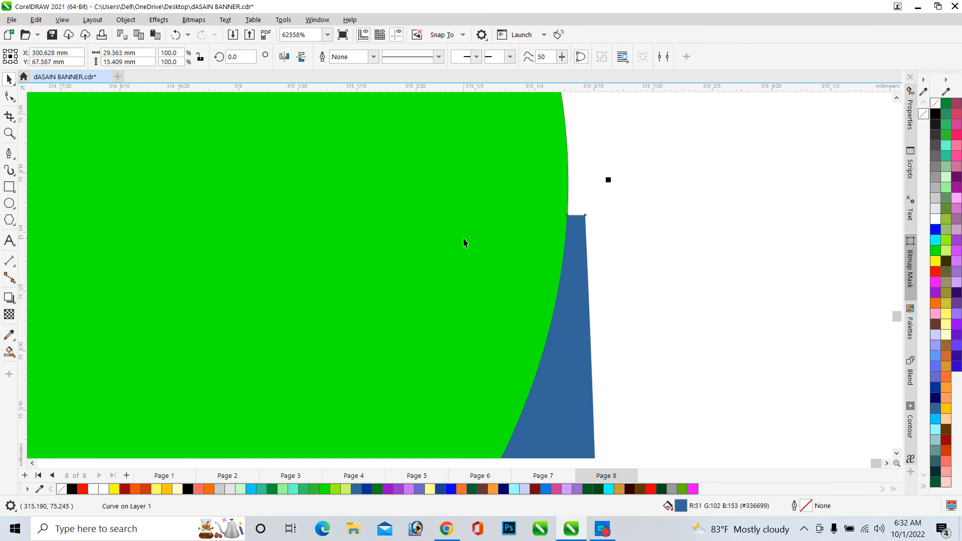
pyautogui.click(9, 95)
pyautogui.scroll(2, 601, 224)
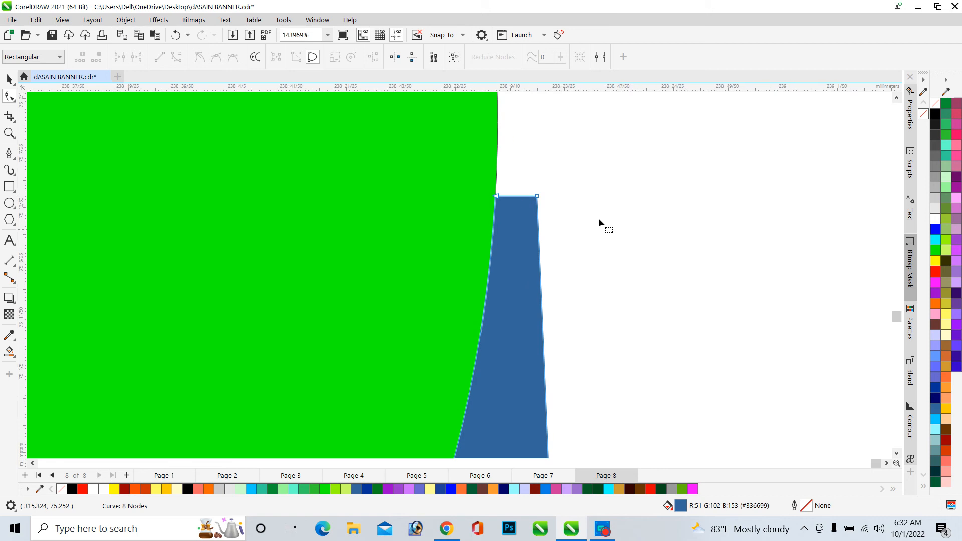
pyautogui.doubleClick(536, 196)
pyautogui.scroll(-10, 536, 197)
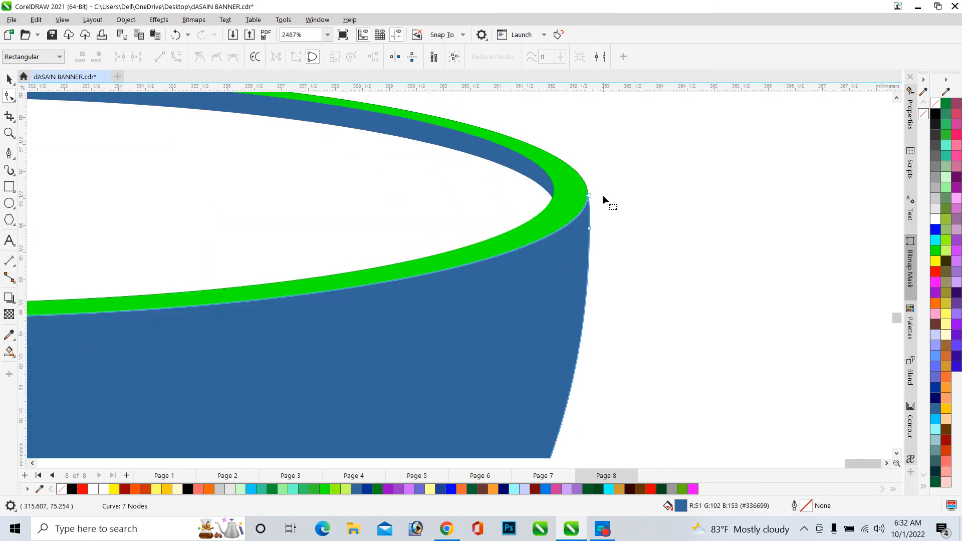
# Remove the extra corner node at the top left of the blue bowl shape with the Shape tool
pyautogui.scroll(-3, 603, 194)
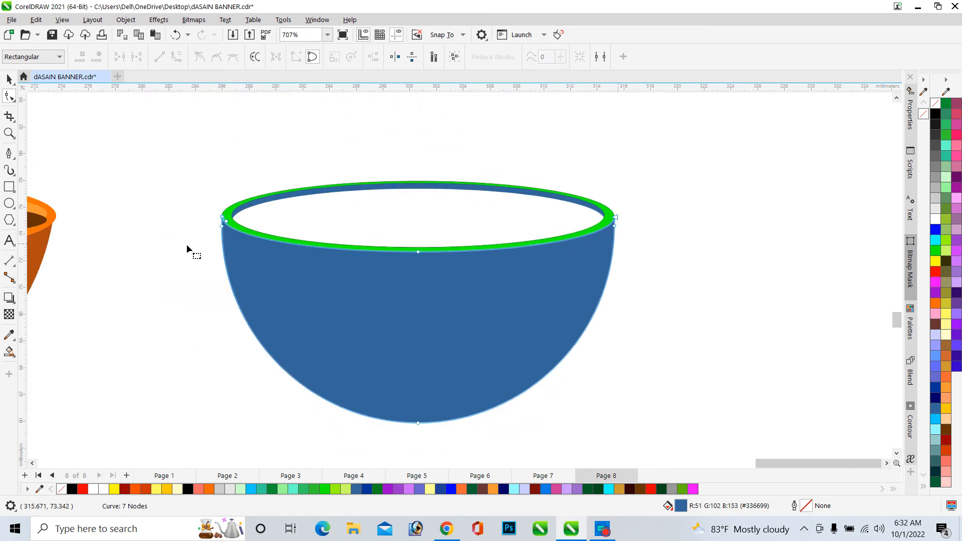
pyautogui.scroll(11, 258, 211)
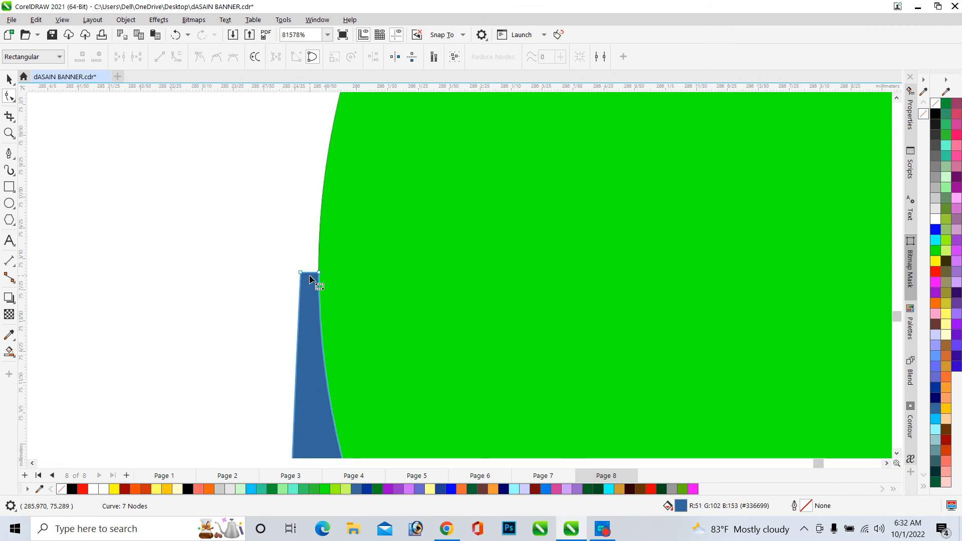
pyautogui.scroll(3, 313, 279)
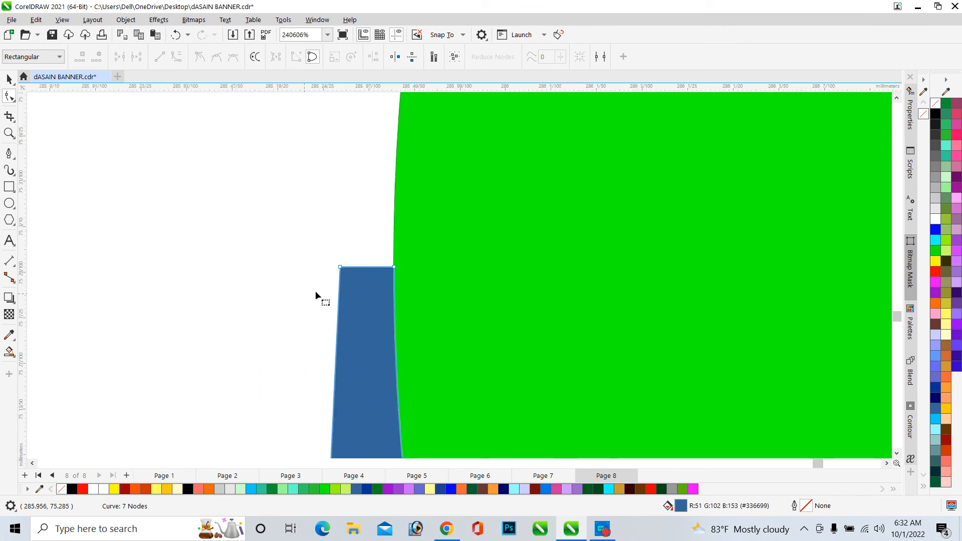
pyautogui.click(344, 269)
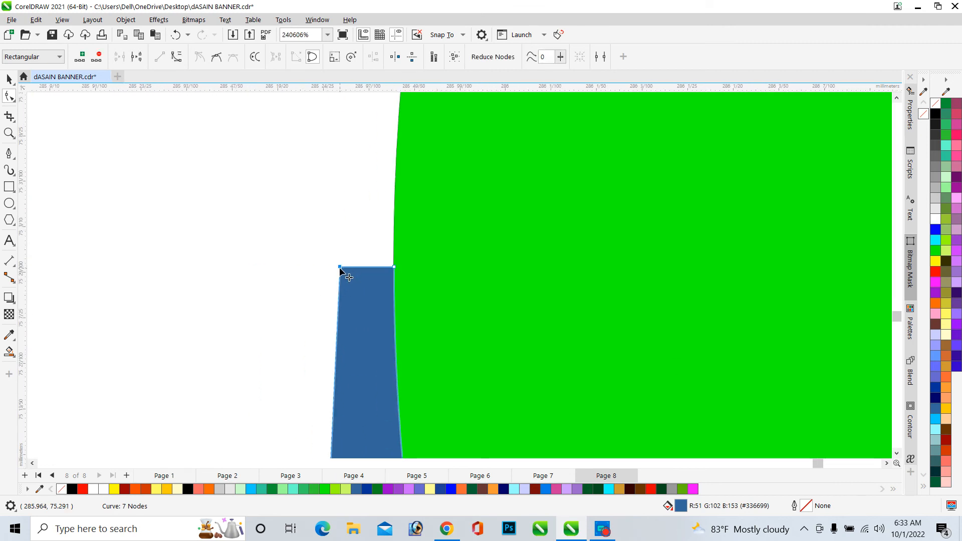
pyautogui.press('Delete')
pyautogui.scroll(-12, 238, 197)
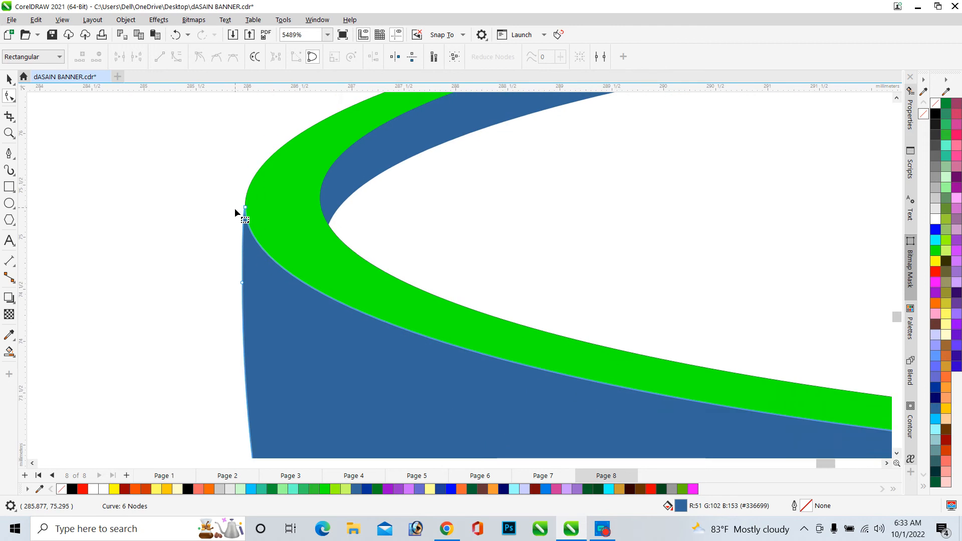
pyautogui.scroll(-2, 235, 208)
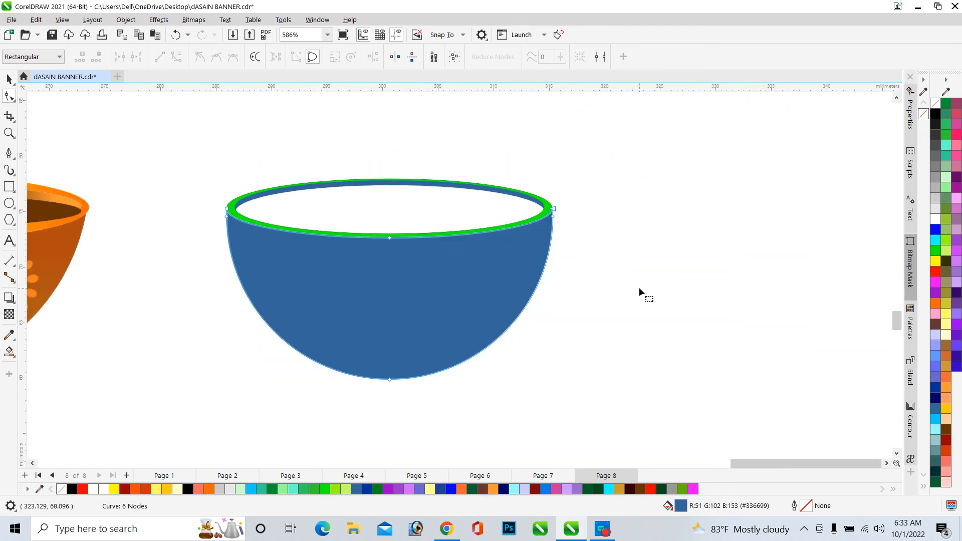
pyautogui.scroll(-1, 639, 287)
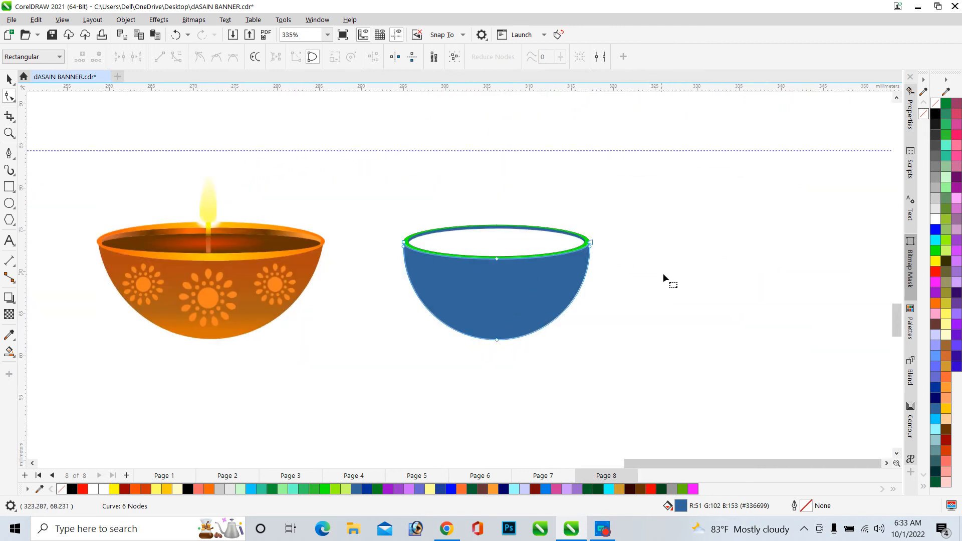
# Smart Fill the area inside the rim's inner ellipse and color the new shape cyan
pyautogui.click(8, 80)
pyautogui.scroll(1, 196, 225)
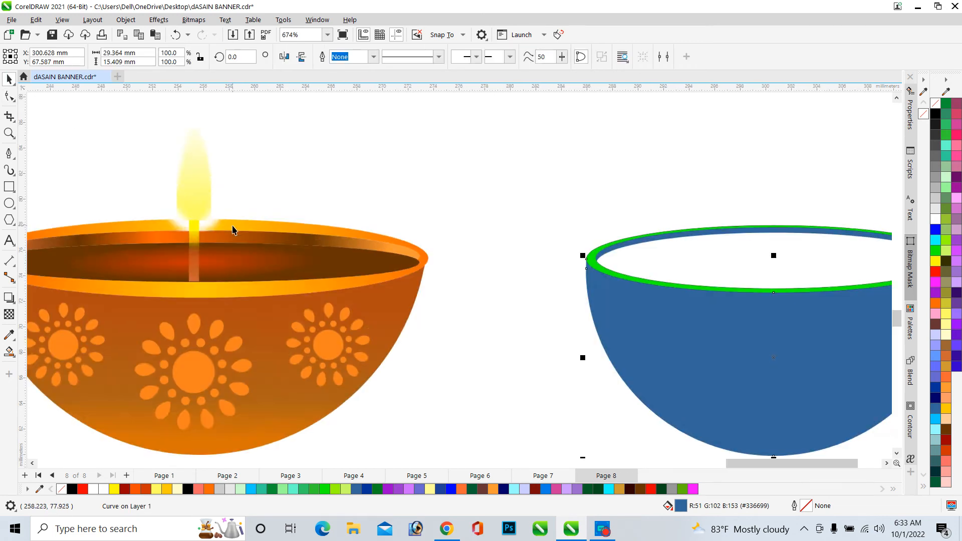
pyautogui.scroll(-1, 191, 253)
pyautogui.click(449, 276)
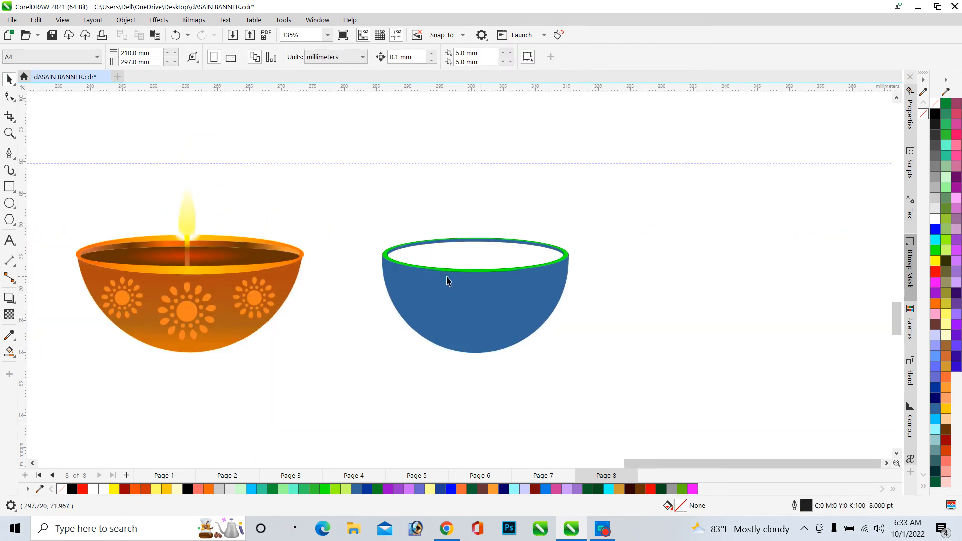
pyautogui.scroll(1, 451, 271)
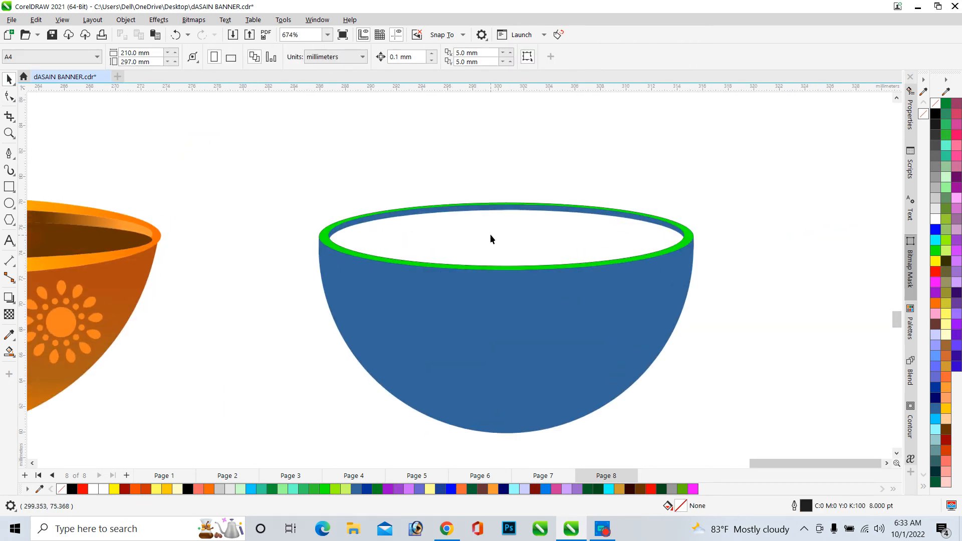
pyautogui.click(9, 351)
pyautogui.click(434, 242)
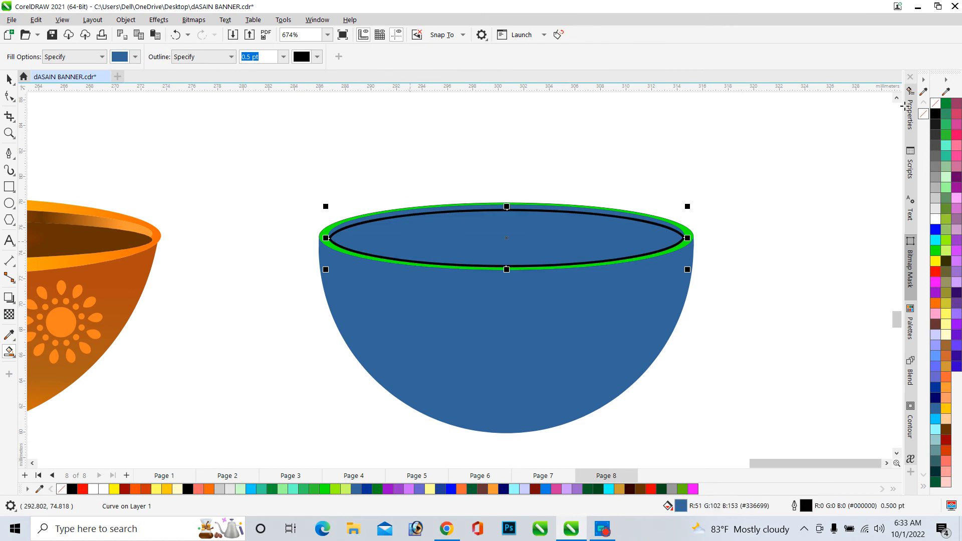
pyautogui.scroll(-3, 516, 250)
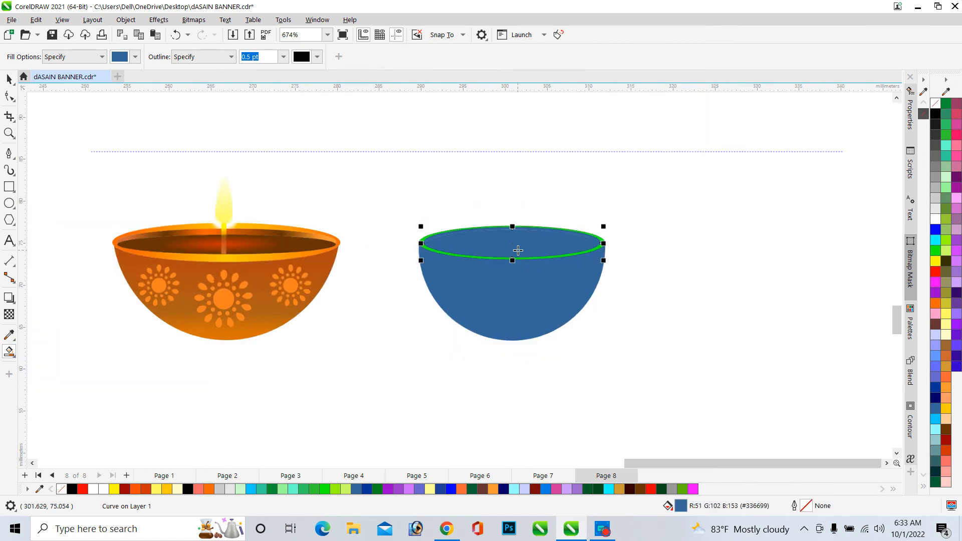
pyautogui.scroll(3, 539, 248)
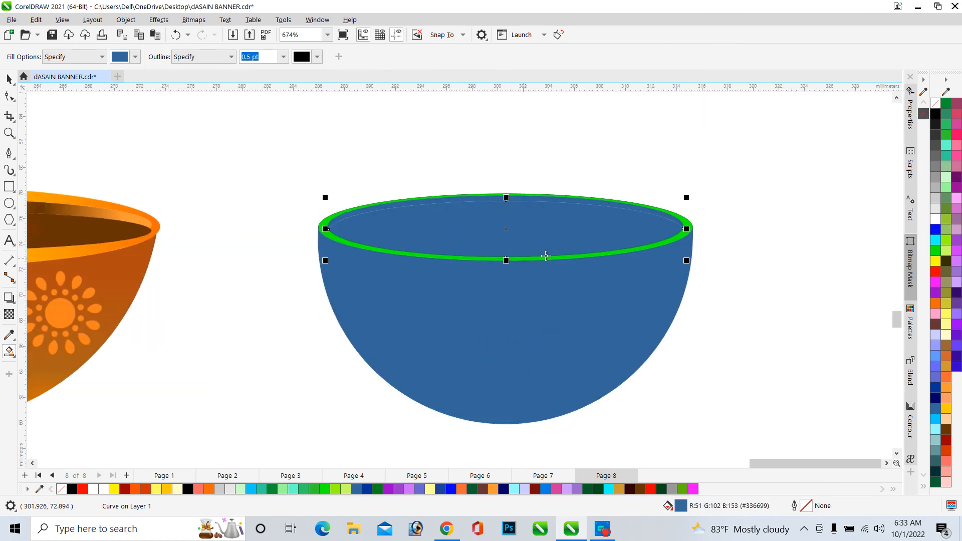
pyautogui.click(936, 241)
pyautogui.scroll(-4, 574, 208)
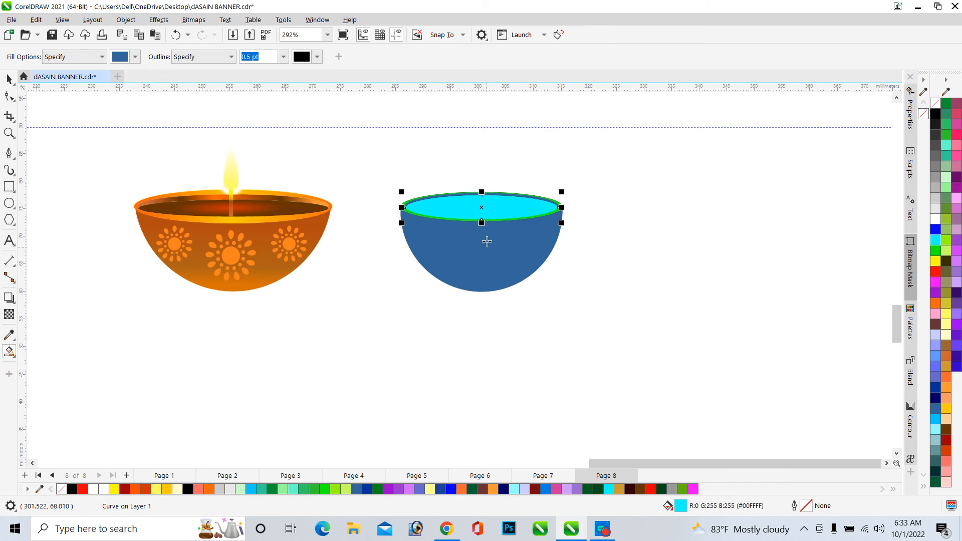
# Give the bowl body a linear fountain fill from yellow at the bottom to brown at the top
pyautogui.scroll(4, 485, 200)
pyautogui.scroll(-4, 543, 246)
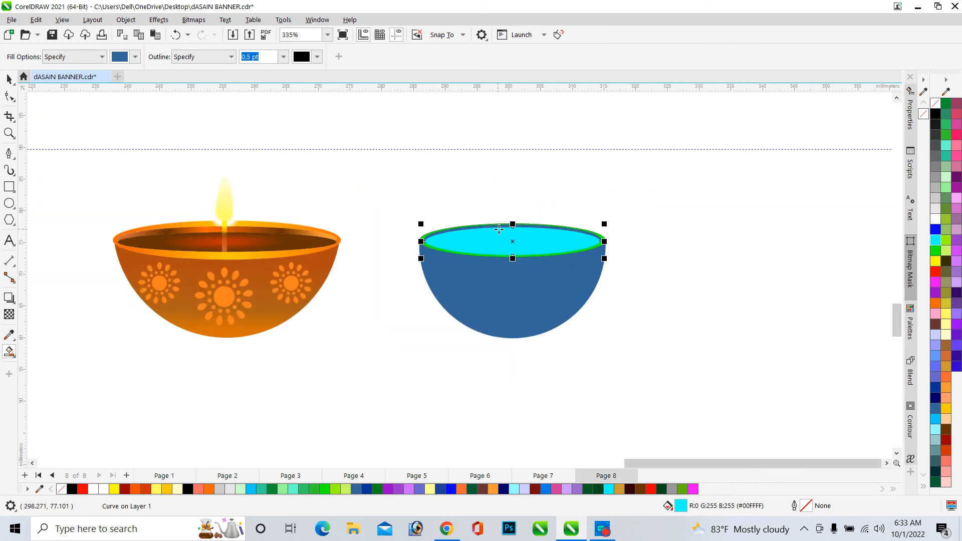
pyautogui.scroll(4, 499, 229)
pyautogui.scroll(-4, 474, 206)
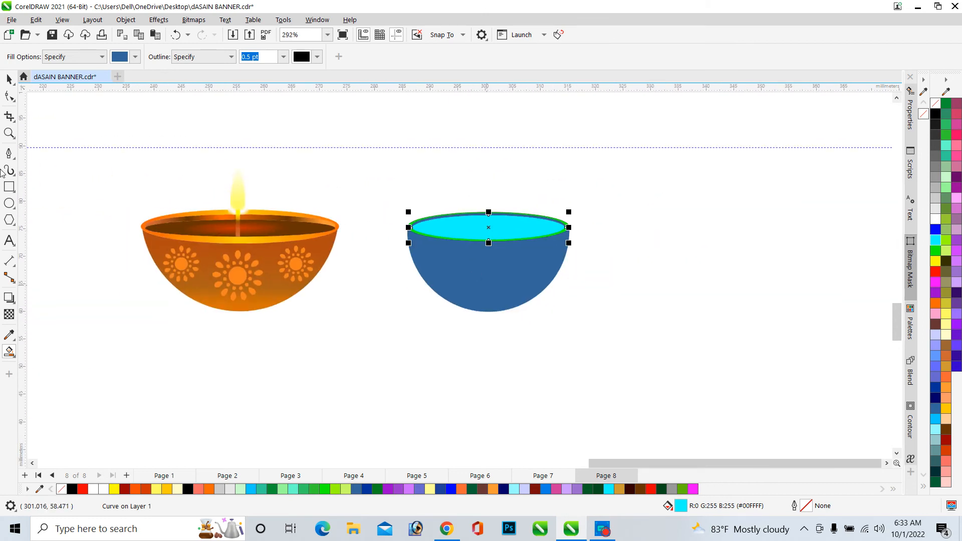
pyautogui.press('space')
pyautogui.click(482, 267)
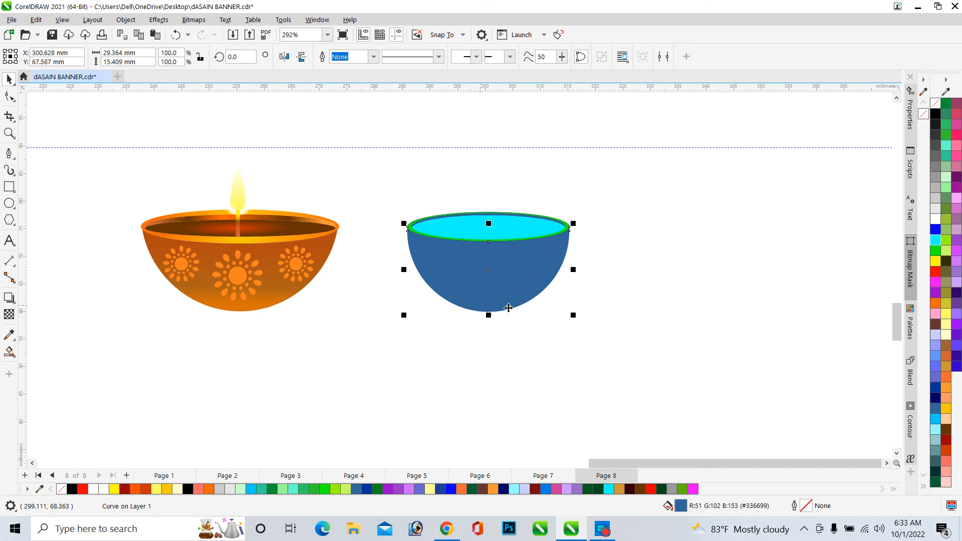
pyautogui.scroll(3, 509, 308)
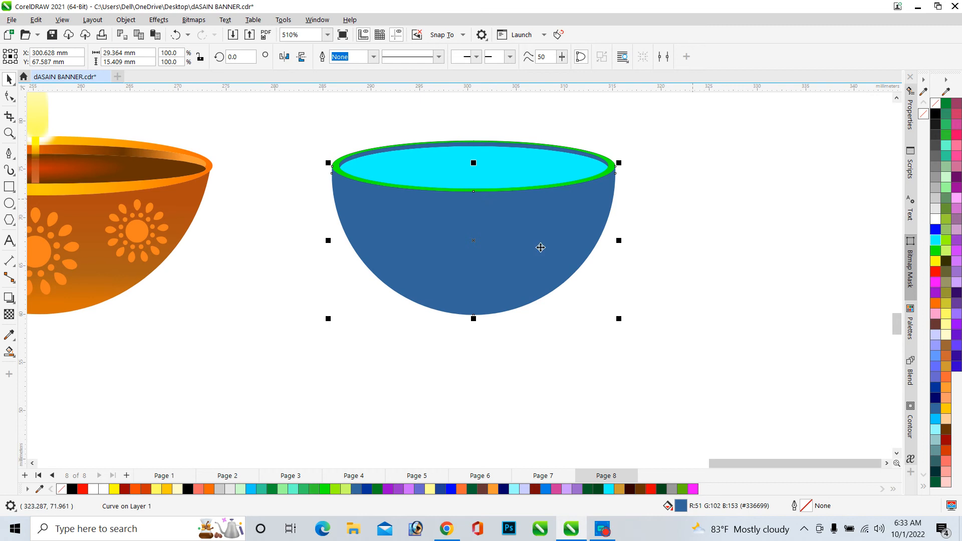
pyautogui.click(14, 358)
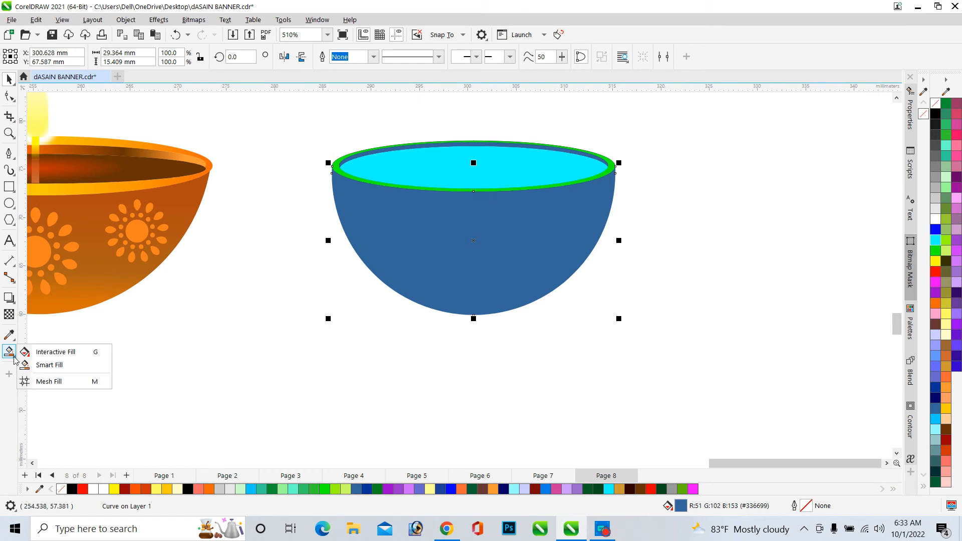
pyautogui.click(38, 348)
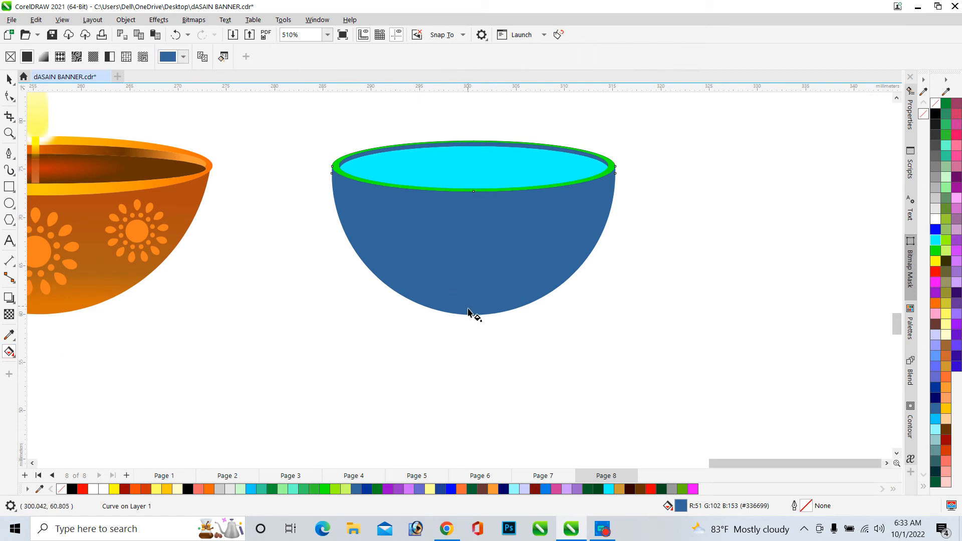
pyautogui.moveTo(468, 314); pyautogui.dragTo(470, 199)
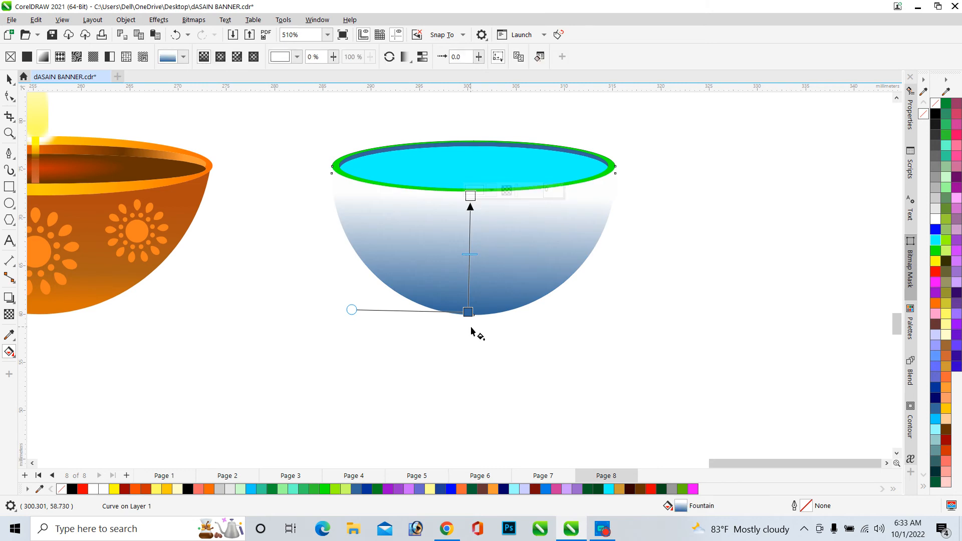
pyautogui.click(468, 311)
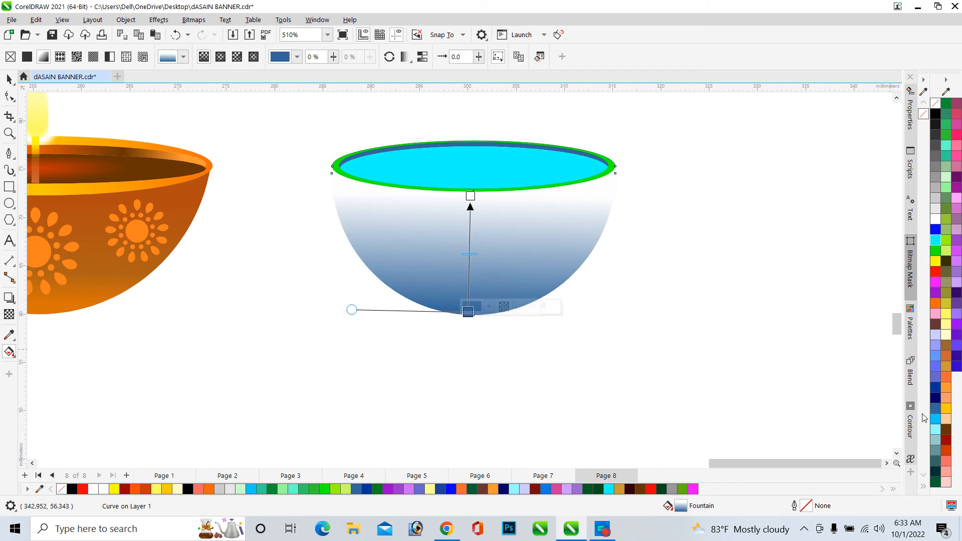
pyautogui.click(950, 401)
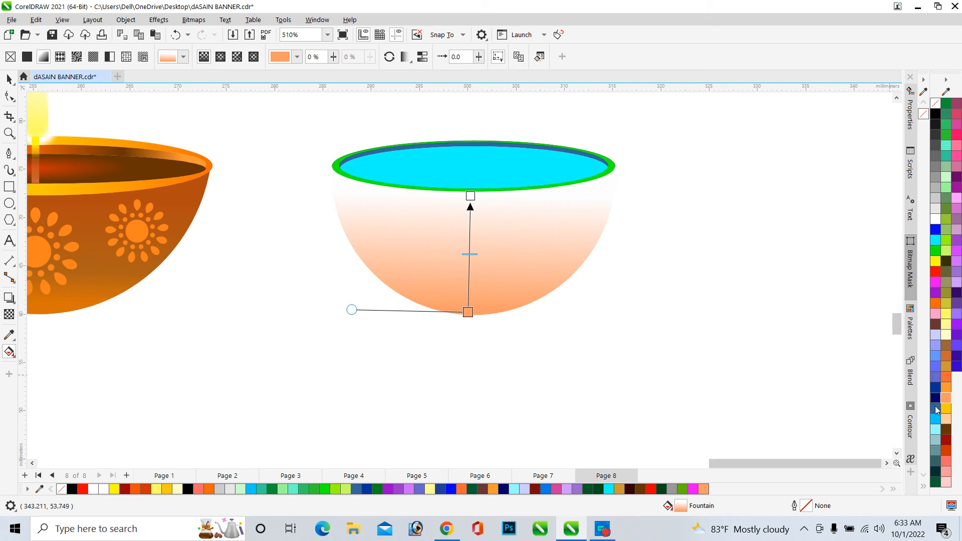
pyautogui.click(948, 410)
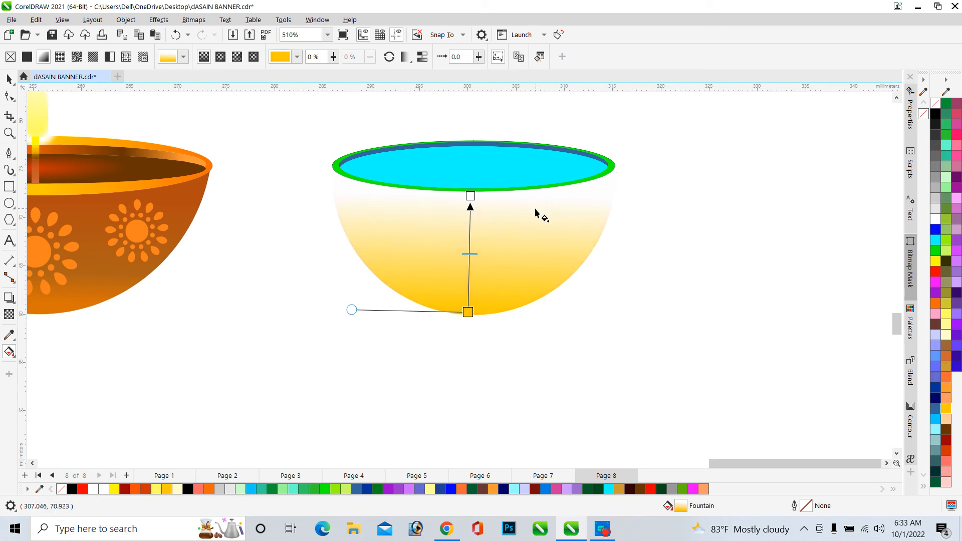
pyautogui.click(469, 195)
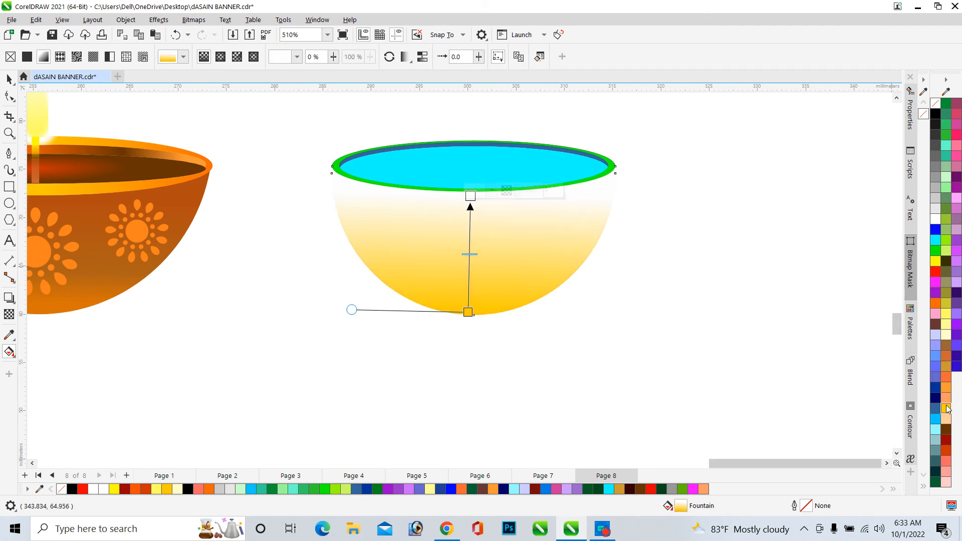
pyautogui.click(945, 347)
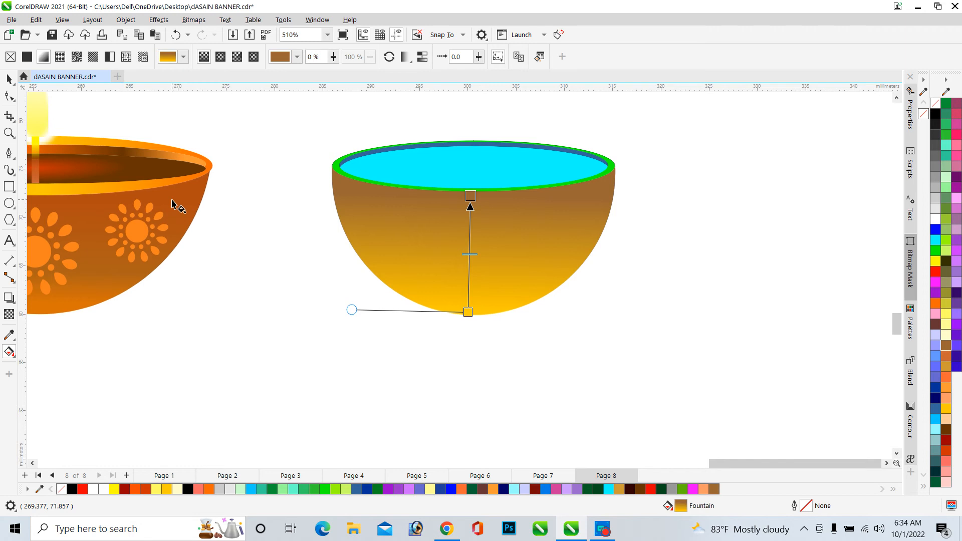
# Copy the original lamp's orange-brown body fill onto the new bowl body with the Interactive Fill tool
pyautogui.moveTo(172, 201); pyautogui.dragTo(461, 197)
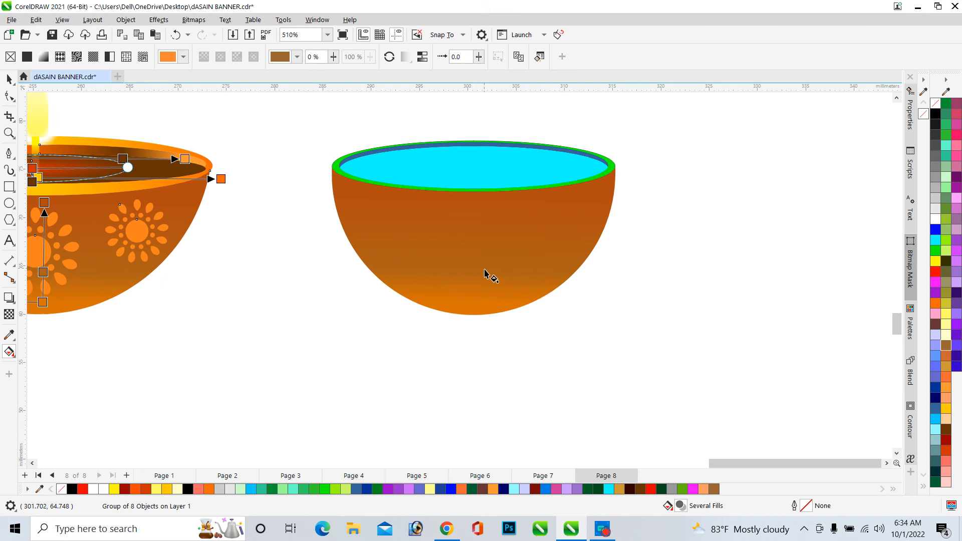
pyautogui.scroll(-2, 507, 292)
pyautogui.click(504, 292)
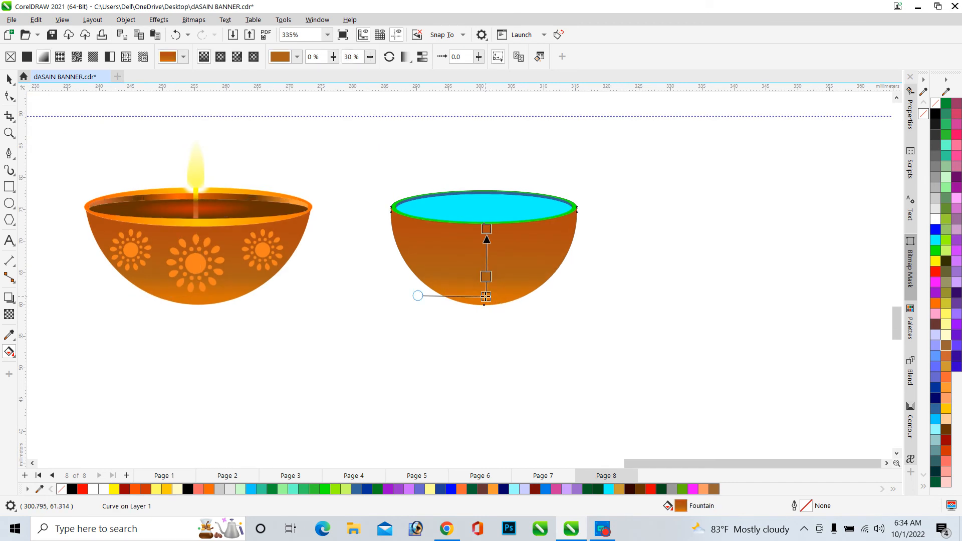
pyautogui.click(486, 297)
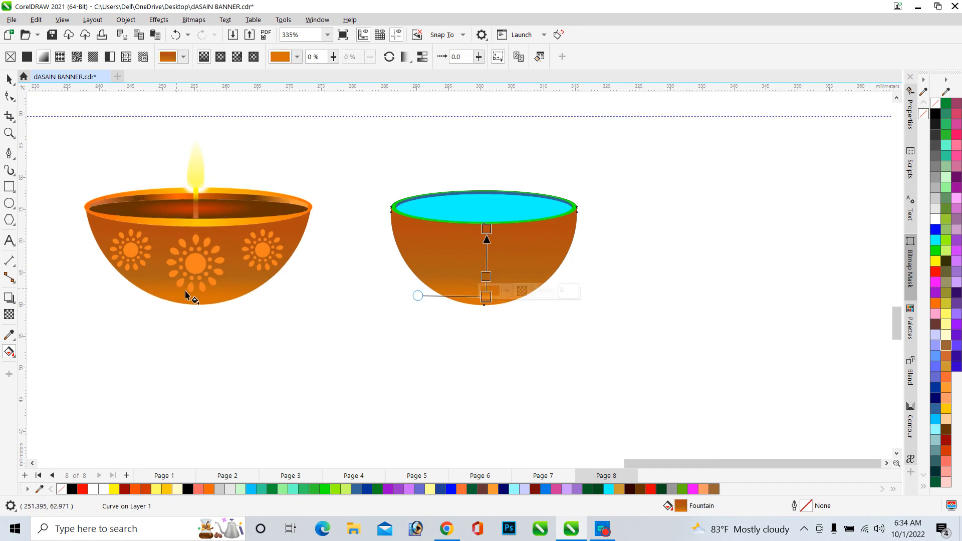
pyautogui.moveTo(203, 301); pyautogui.dragTo(480, 297)
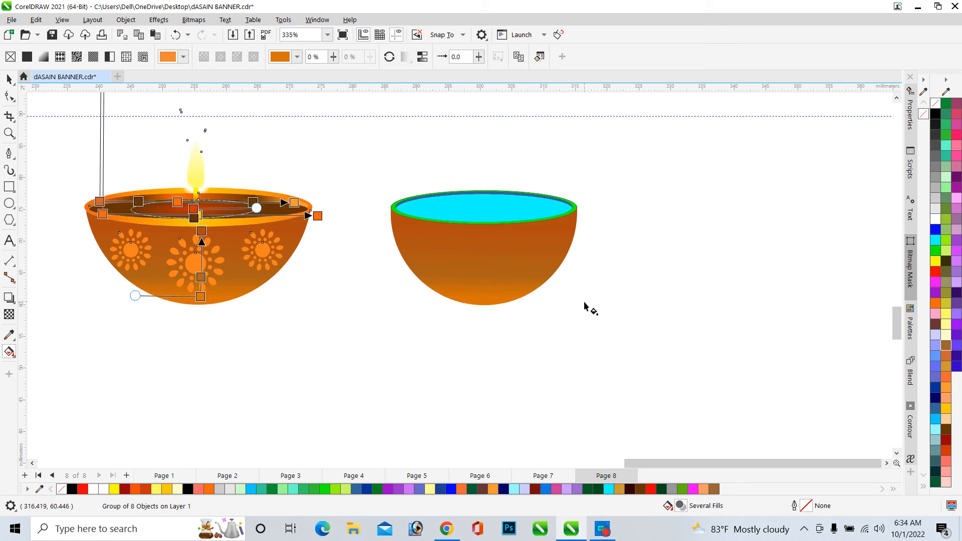
pyautogui.scroll(4, 477, 243)
pyautogui.scroll(-4, 309, 251)
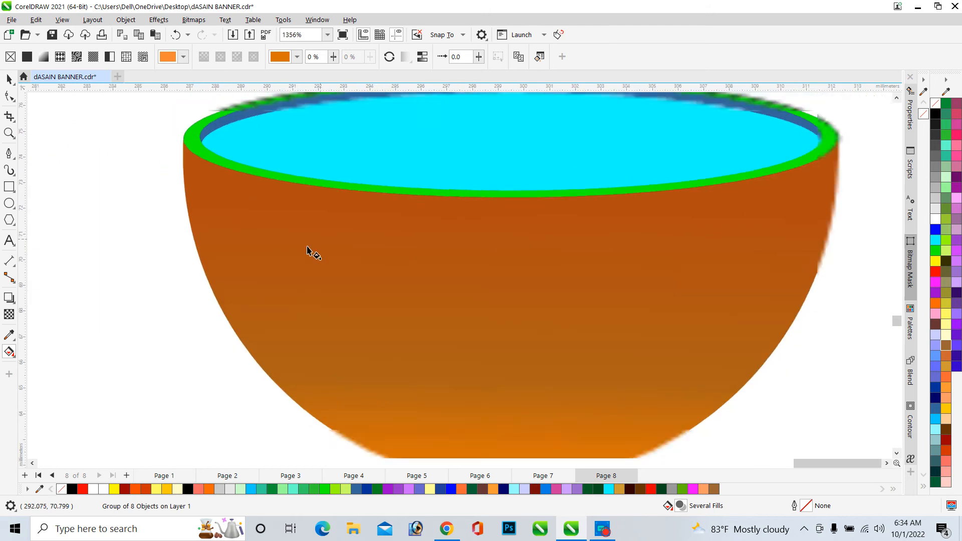
pyautogui.scroll(-2, 228, 228)
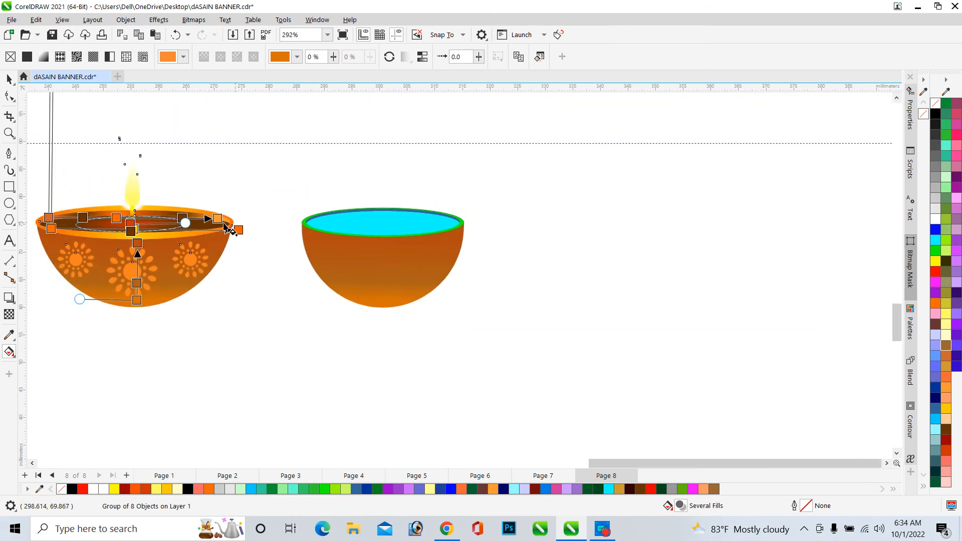
pyautogui.click(174, 234)
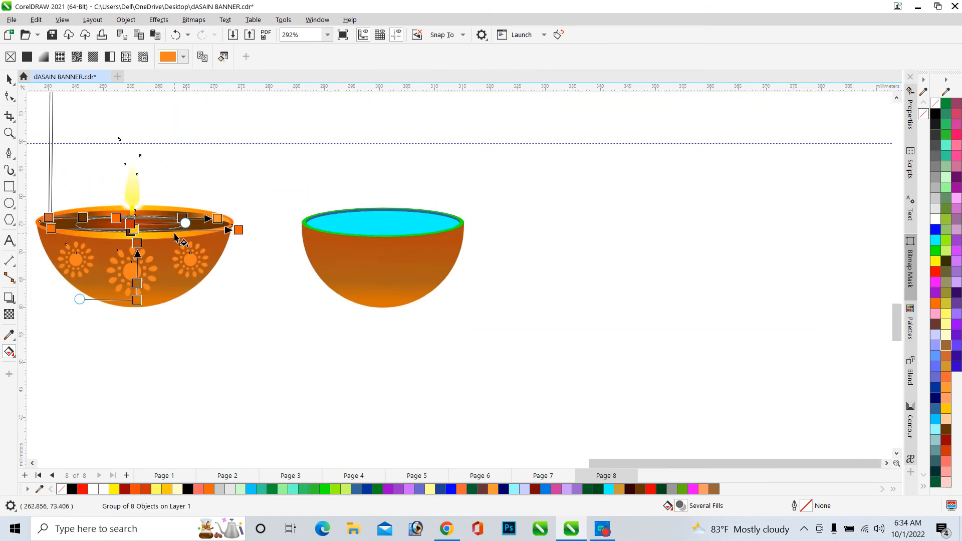
pyautogui.rightClick(307, 226)
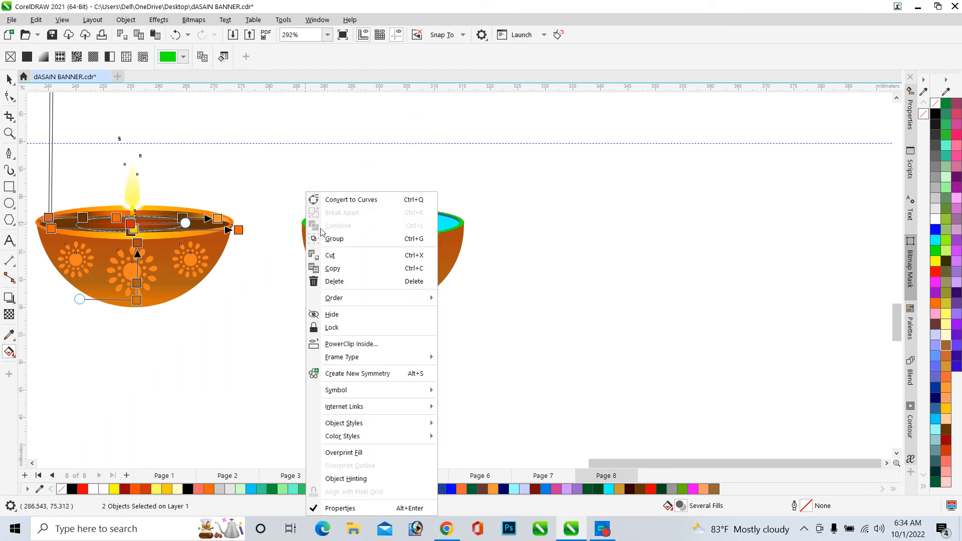
pyautogui.click(269, 209)
pyautogui.scroll(2, 301, 223)
pyautogui.scroll(2, 301, 223)
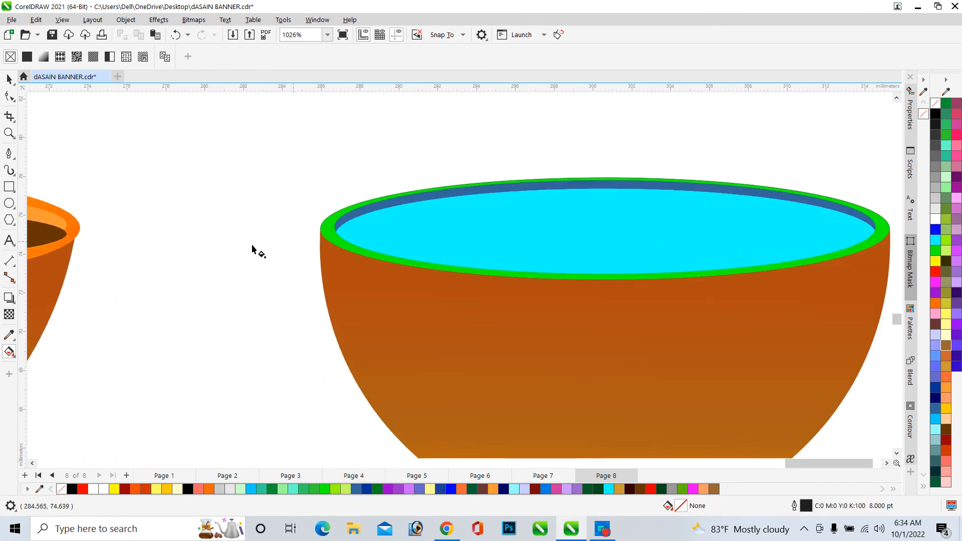
# Copy the original lamp's orange rim fill onto the new bowl's rim with the Interactive Fill tool
pyautogui.click(62, 217)
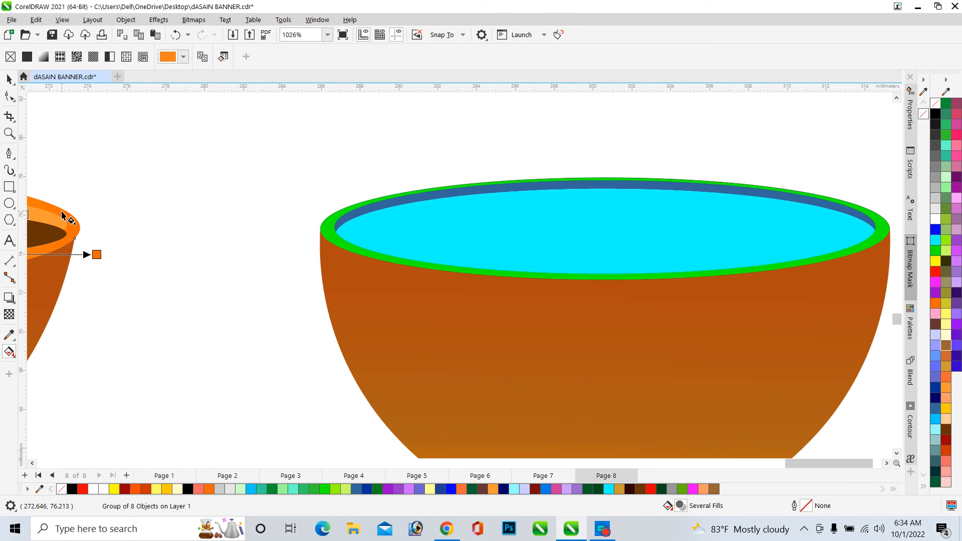
pyautogui.click(321, 233)
pyautogui.hotkey('ctrl', 'z')
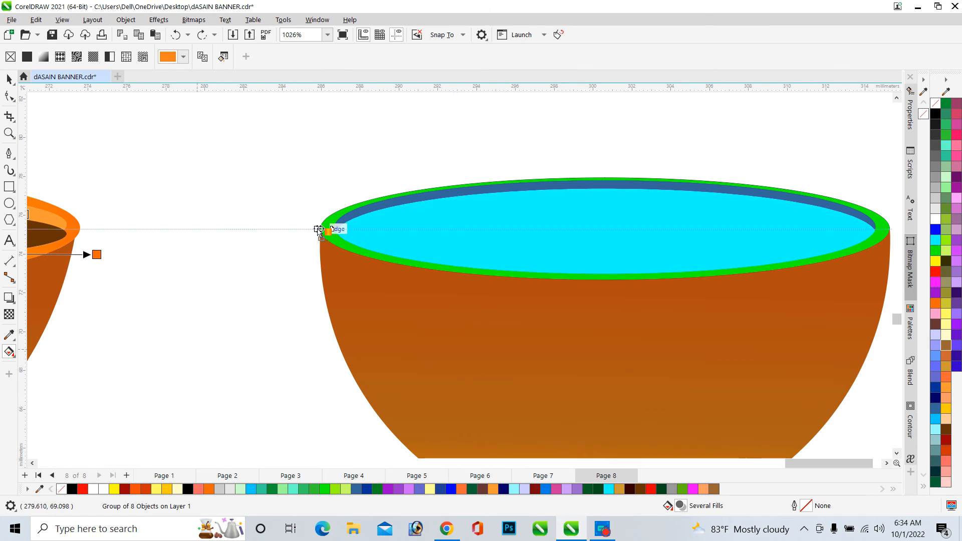
pyautogui.moveTo(319, 231)
pyautogui.mouseDown()
pyautogui.moveTo(328, 221)
pyautogui.moveTo(330, 229)
pyautogui.mouseUp()
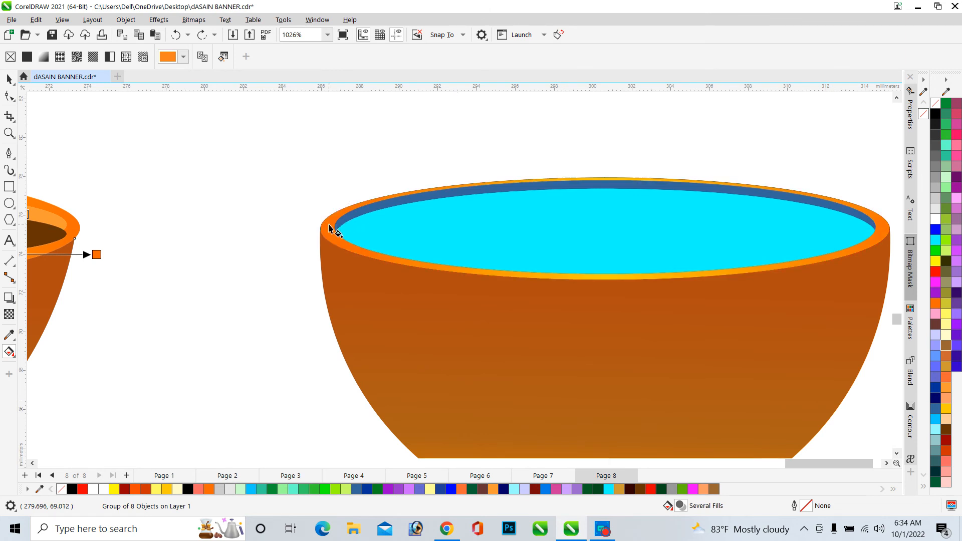
# Copy the original lamp's dark brown radial inner fill onto the new bowl's cyan inner surface
pyautogui.scroll(-2, 476, 279)
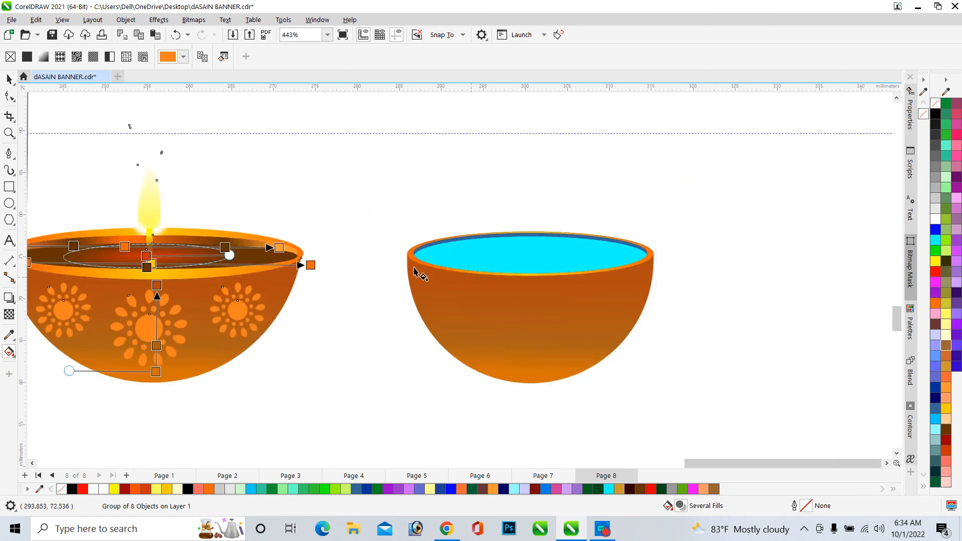
pyautogui.scroll(3, 484, 253)
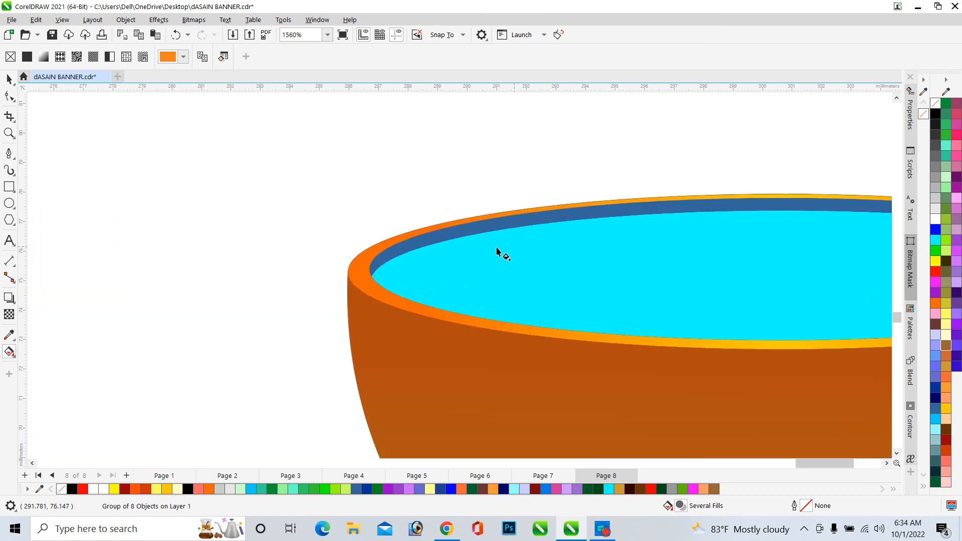
pyautogui.scroll(-4, 451, 258)
pyautogui.scroll(2, 291, 219)
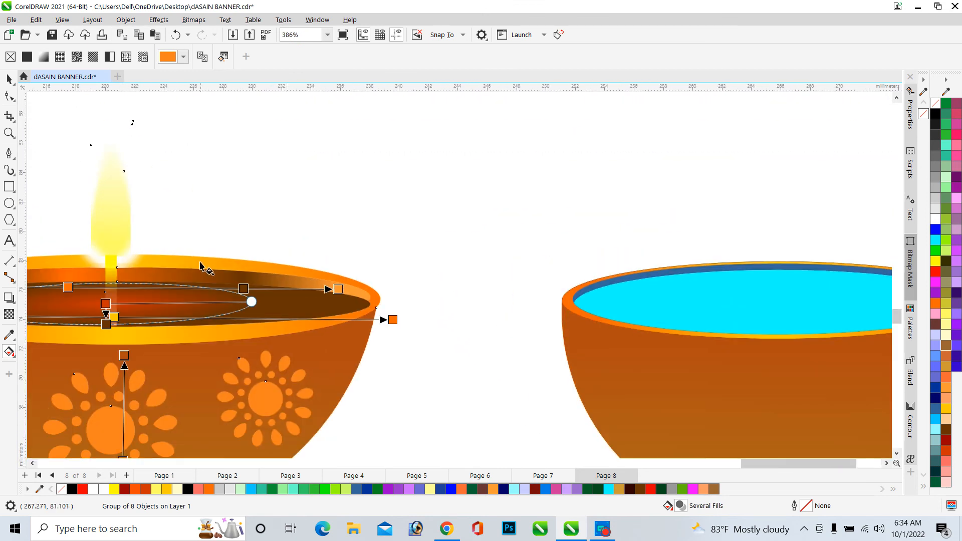
pyautogui.scroll(-2, 200, 266)
pyautogui.scroll(3, 175, 258)
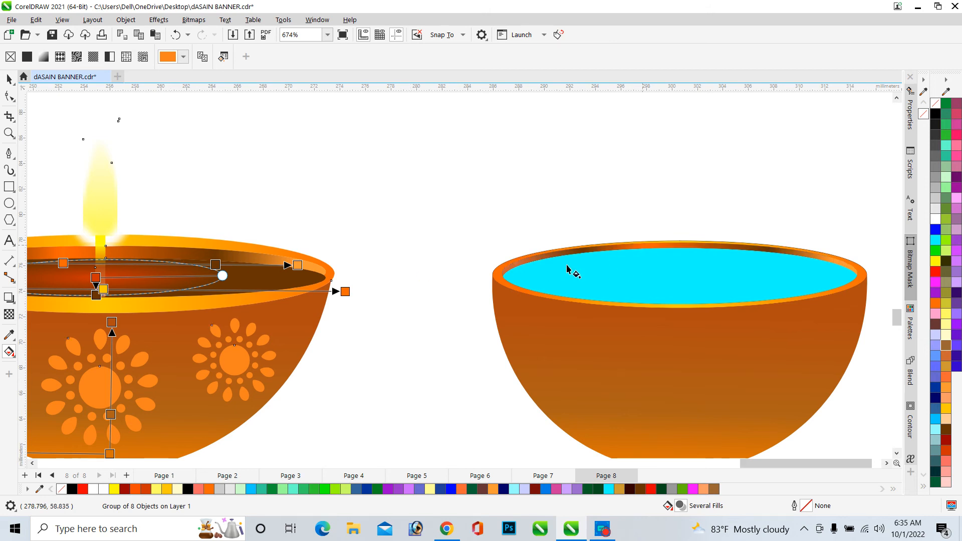
pyautogui.scroll(4, 653, 255)
pyautogui.scroll(-4, 477, 223)
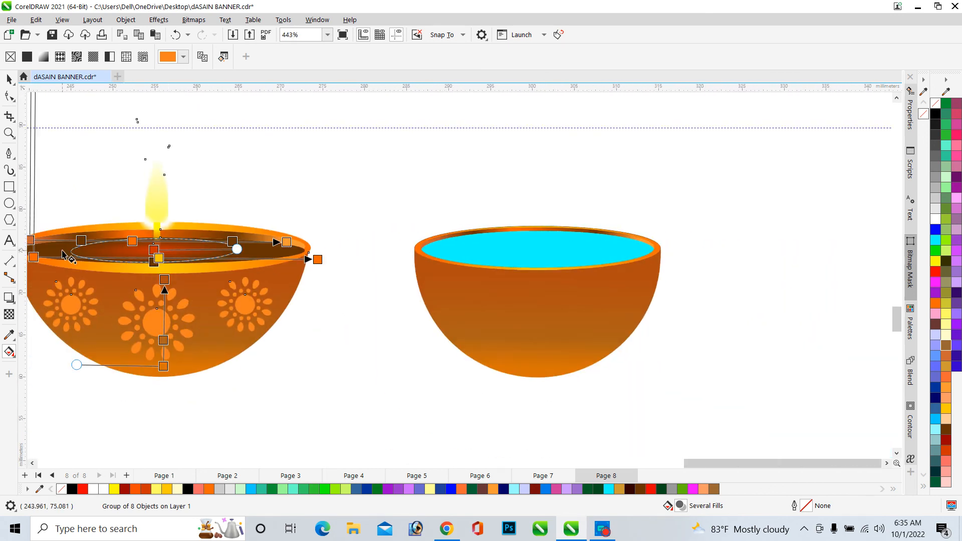
pyautogui.moveTo(64, 255); pyautogui.dragTo(421, 272)
pyautogui.moveTo(481, 256); pyautogui.dragTo(492, 251)
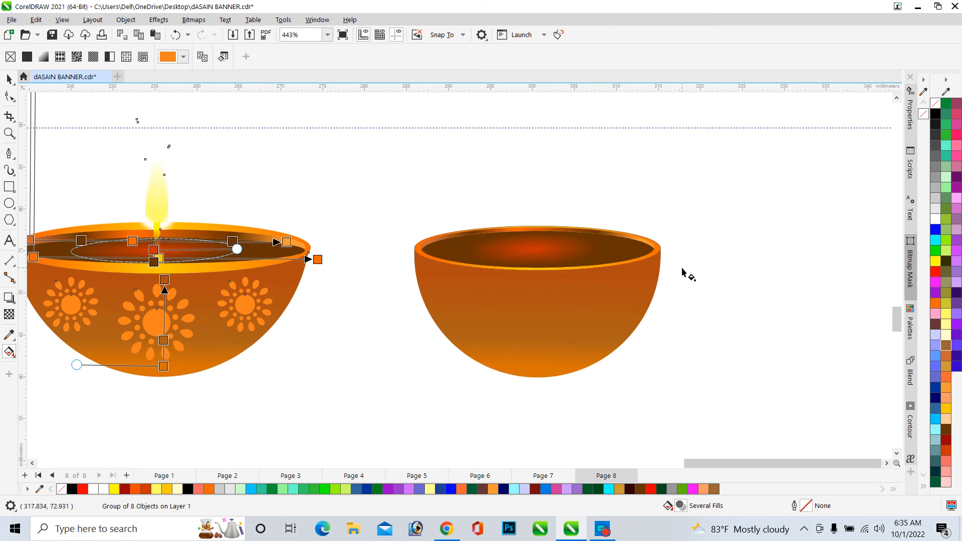
# Draw a small circle about 1.6 mm wide between the two bowls and give it a hairline outline
pyautogui.scroll(2, 541, 243)
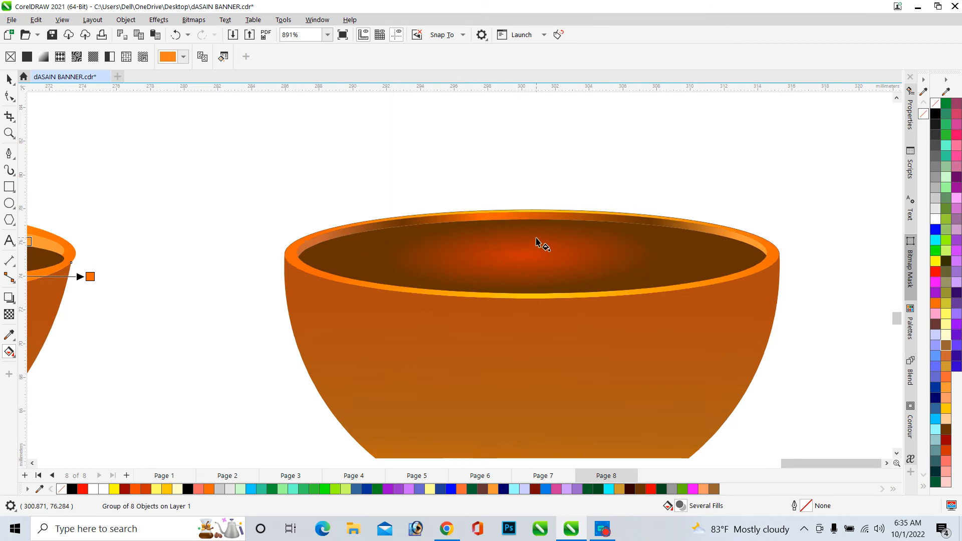
pyautogui.scroll(-3, 597, 214)
pyautogui.scroll(4, 777, 221)
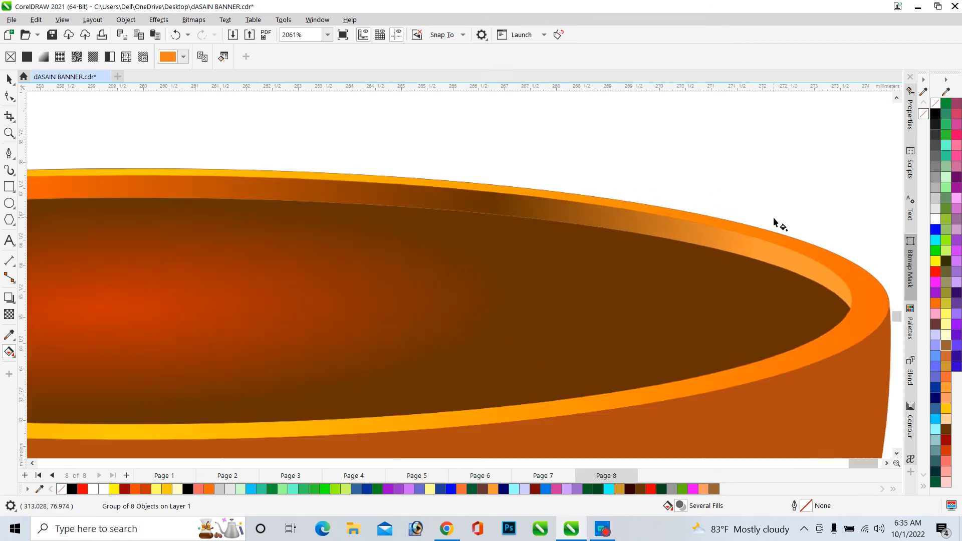
pyautogui.scroll(-4, 757, 199)
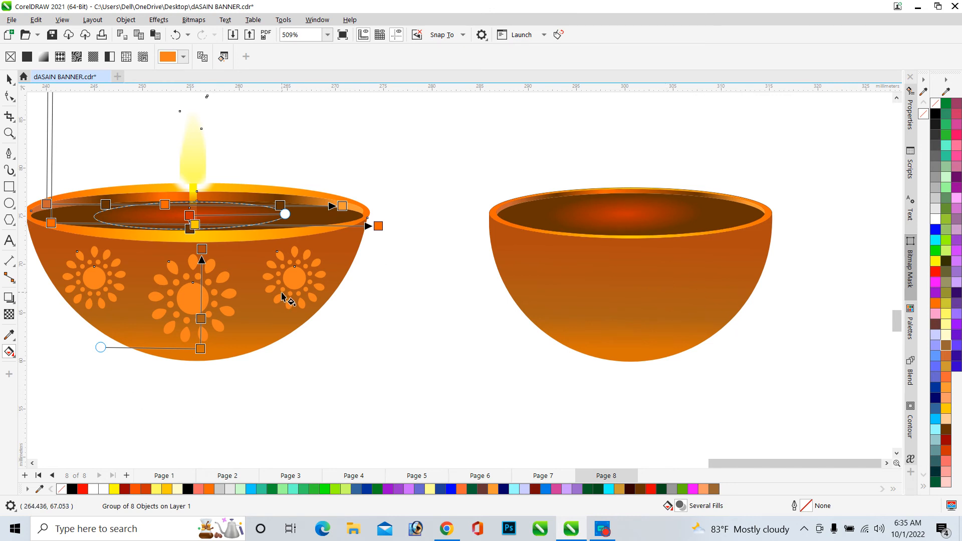
pyautogui.click(9, 78)
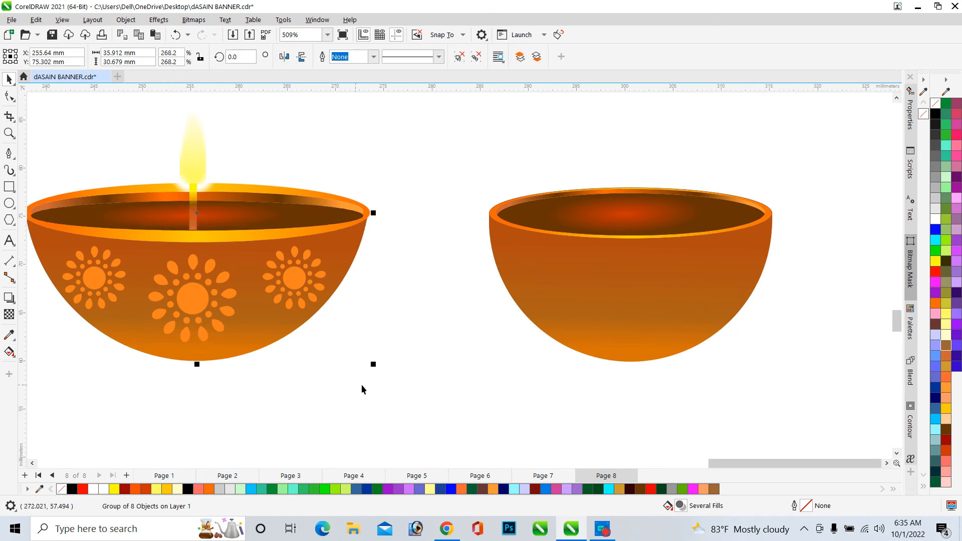
pyautogui.click(424, 405)
pyautogui.scroll(3, 303, 262)
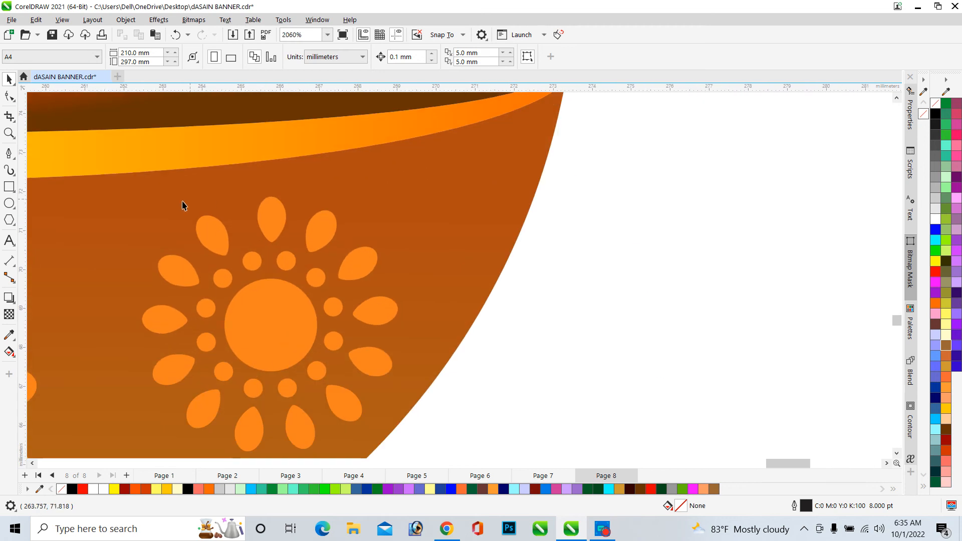
pyautogui.scroll(-1, 171, 210)
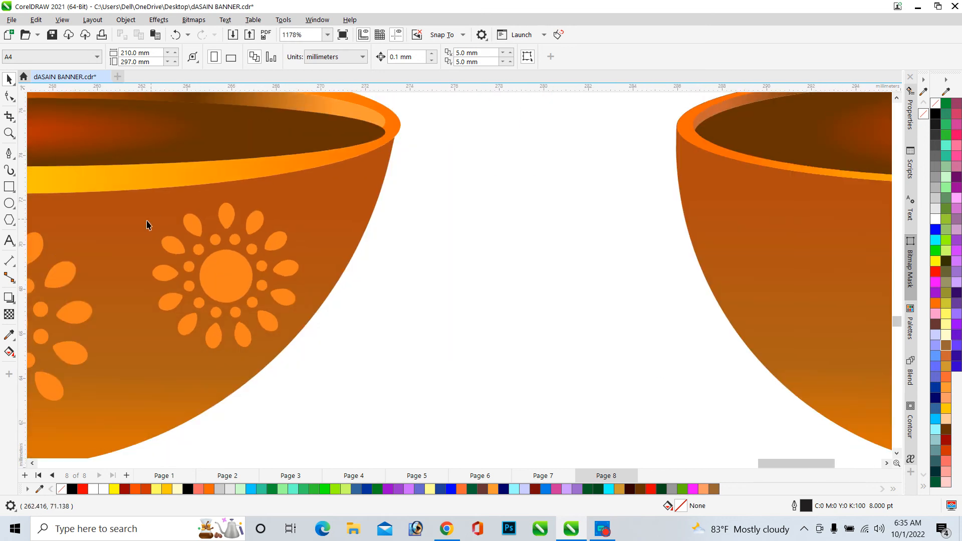
pyautogui.click(9, 203)
pyautogui.moveTo(468, 249); pyautogui.dragTo(498, 285)
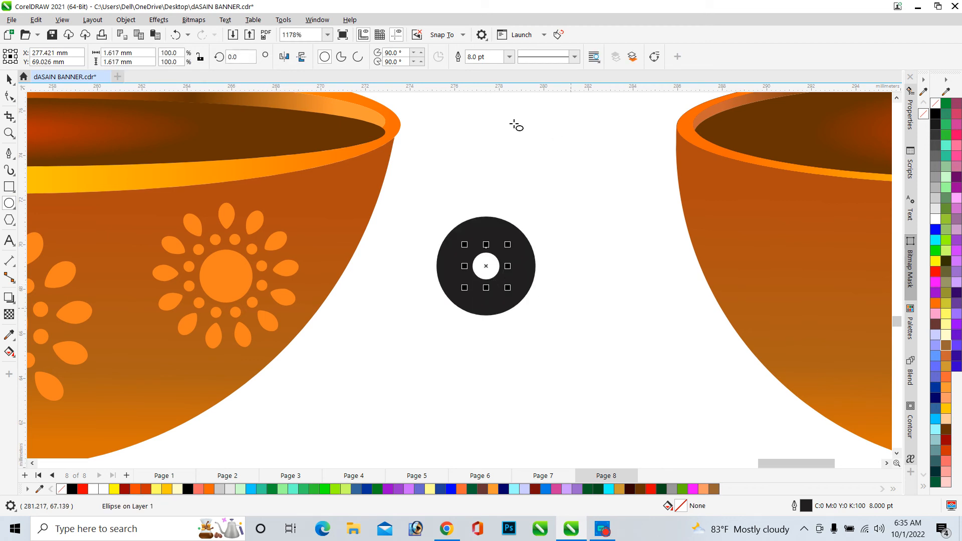
pyautogui.click(511, 57)
pyautogui.click(481, 77)
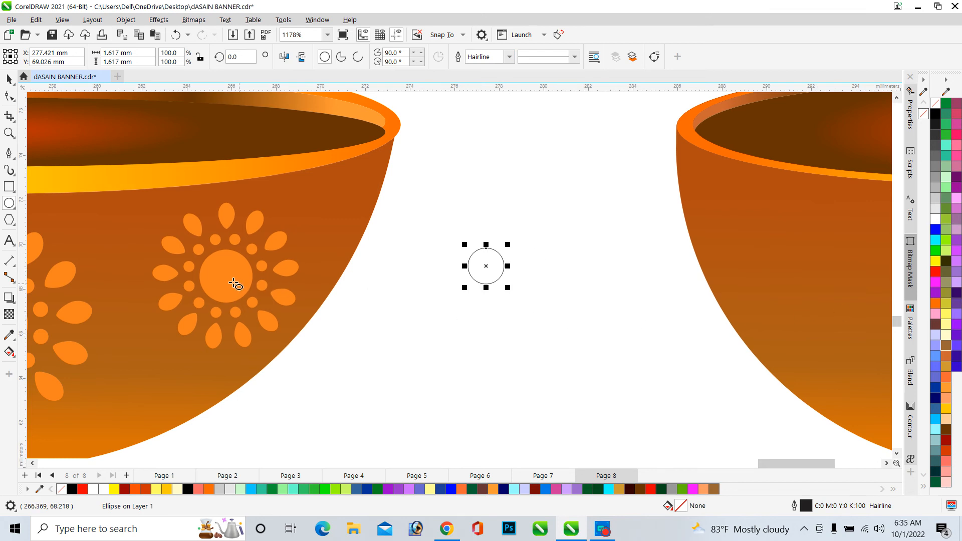
# Copy the orange fill of the original lamp's flower pattern onto the new circle
pyautogui.click(9, 352)
pyautogui.moveTo(241, 283); pyautogui.dragTo(436, 281)
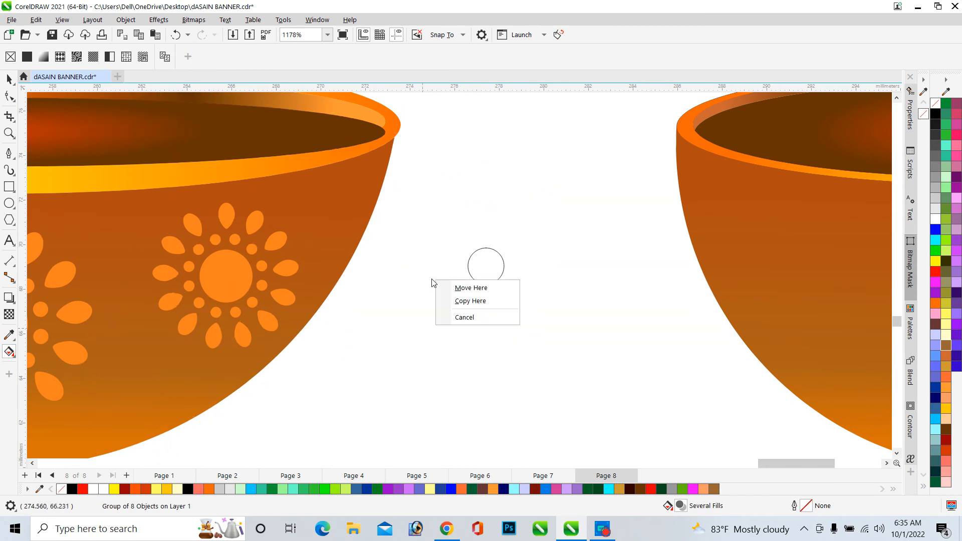
pyautogui.click(402, 343)
pyautogui.click(219, 276)
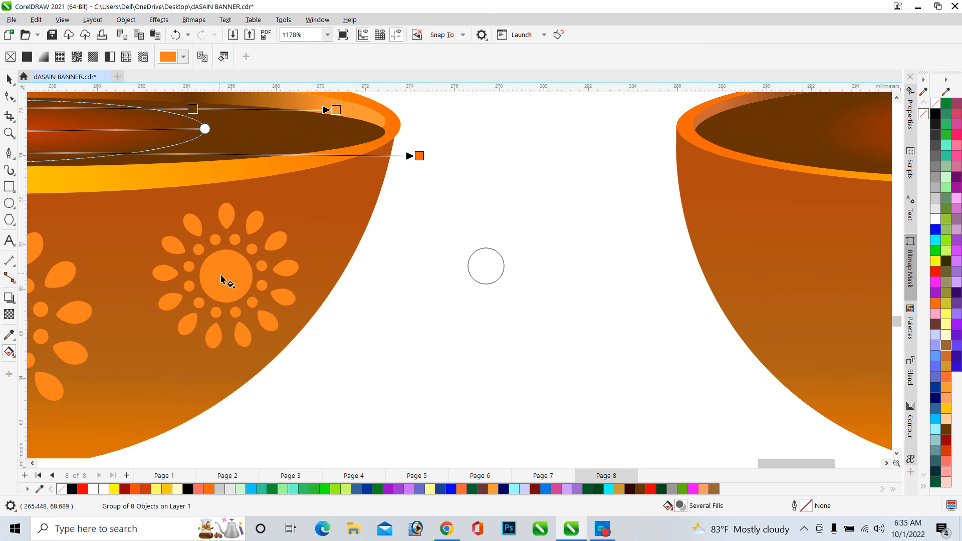
pyautogui.moveTo(225, 279); pyautogui.dragTo(289, 275)
pyautogui.hotkey('ctrl', 'z')
pyautogui.moveTo(331, 277); pyautogui.dragTo(484, 277)
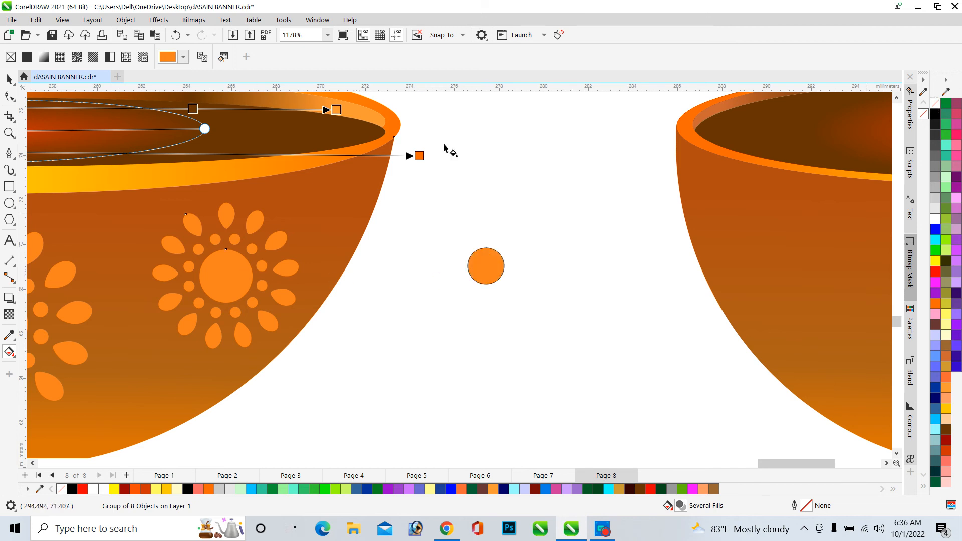
# Remove the outline from the orange circle
pyautogui.click(9, 79)
pyautogui.click(490, 268)
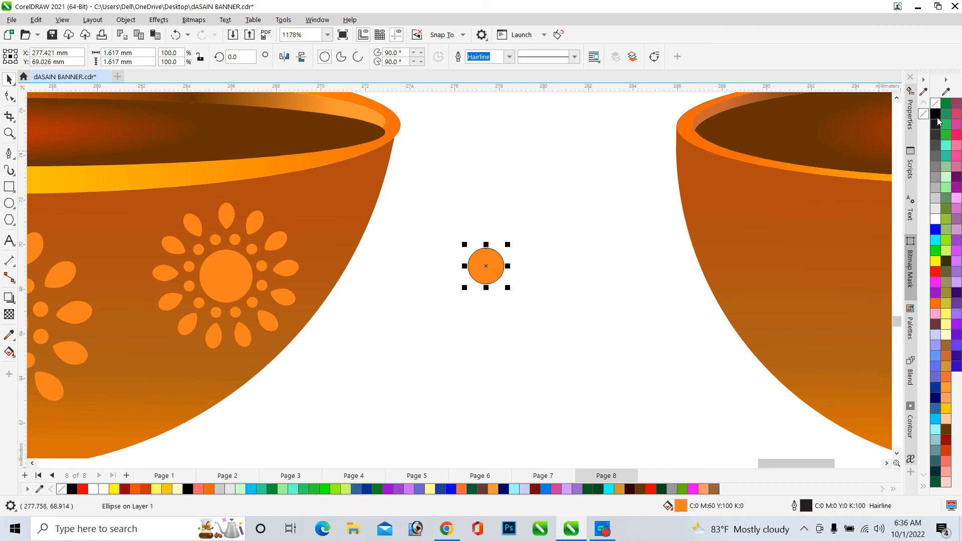
pyautogui.click(536, 276)
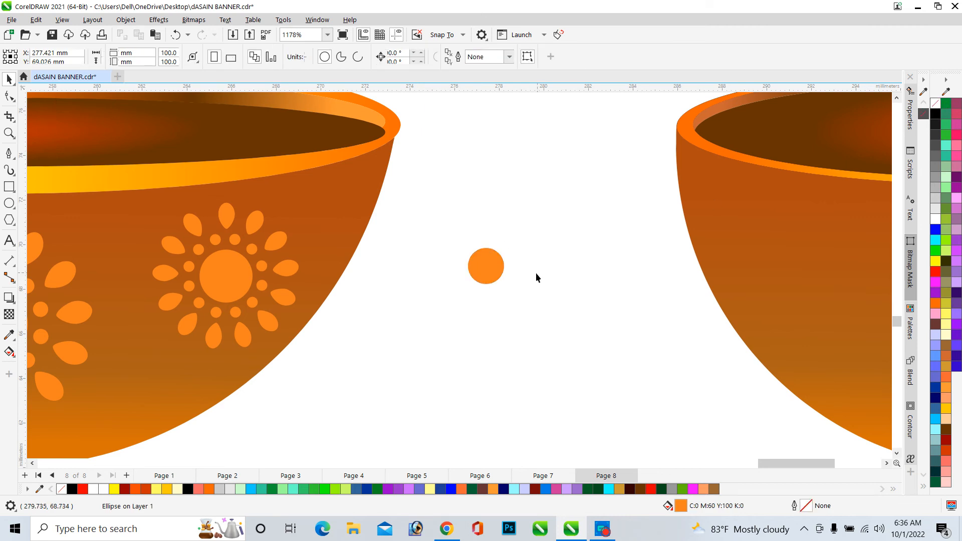
# Make a smaller copy of the orange circle, about 0.4 mm wide, placed just above it
pyautogui.click(485, 266)
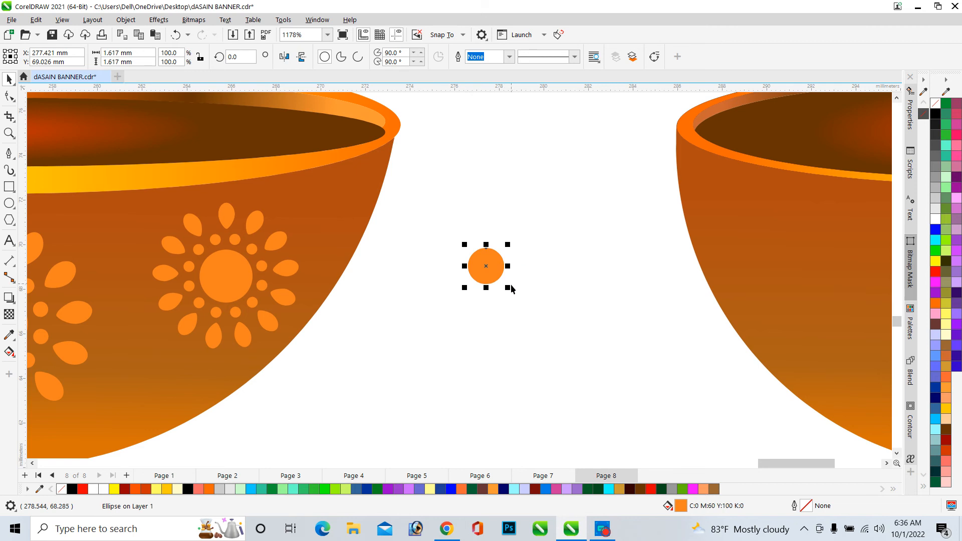
pyautogui.moveTo(510, 292); pyautogui.dragTo(503, 236)
pyautogui.scroll(2, 484, 240)
pyautogui.scroll(2, 484, 241)
pyautogui.click(506, 325)
pyautogui.keyDown('shift'); pyautogui.click(502, 236); pyautogui.keyUp('shift')
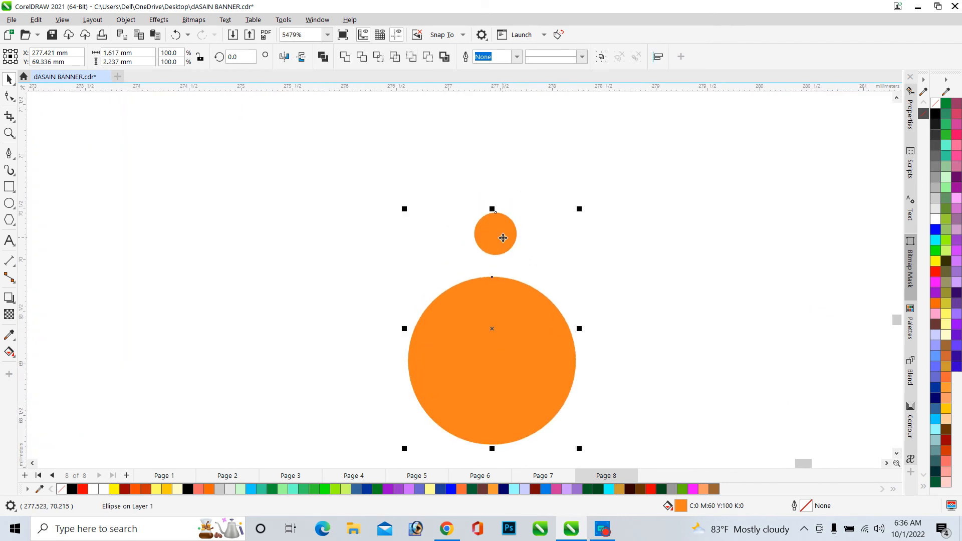
# Align the small and large circles on a common vertical center line
pyautogui.press('e')
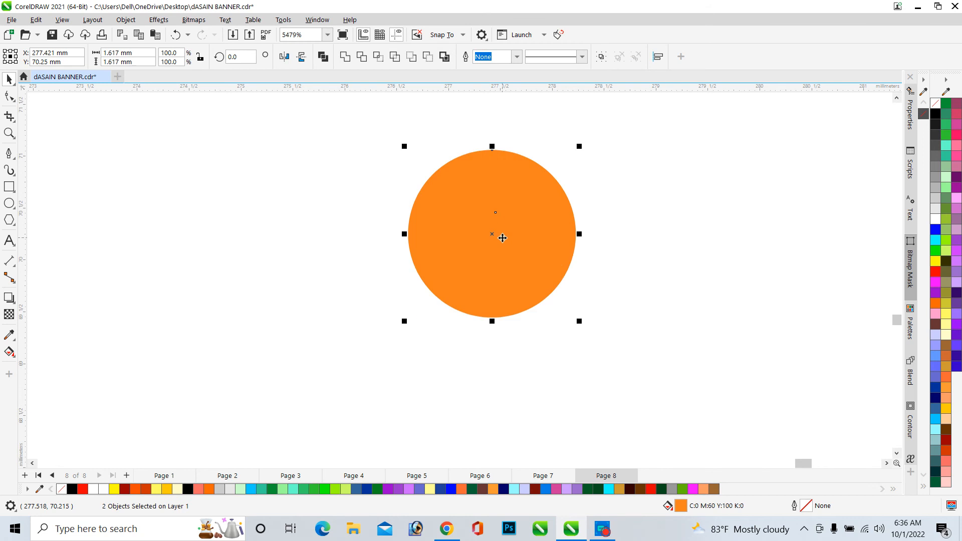
pyautogui.hotkey('ctrl', 'z')
pyautogui.press('c')
pyautogui.click(607, 243)
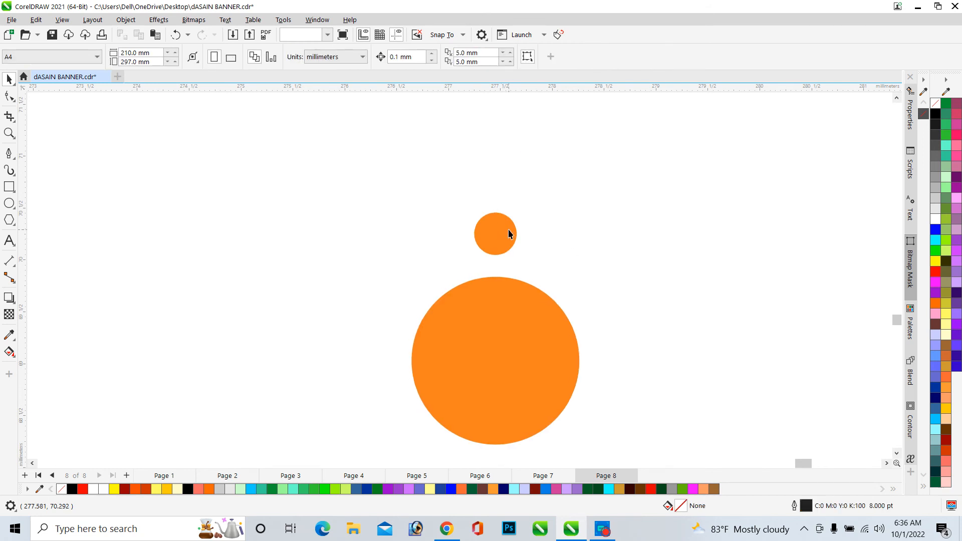
# Add horizontal and vertical guidelines through the large circle's center
pyautogui.click(508, 233)
pyautogui.click(507, 335)
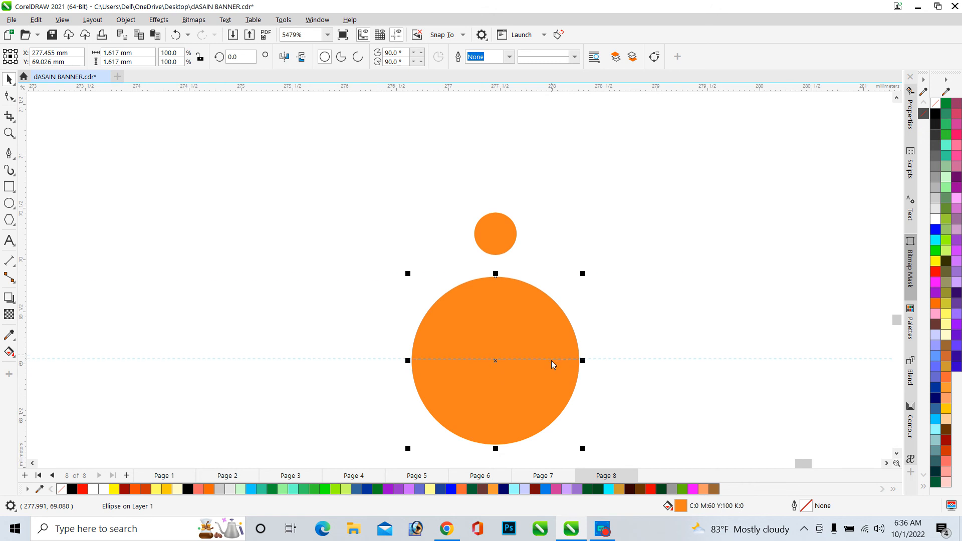
pyautogui.click(187, 361)
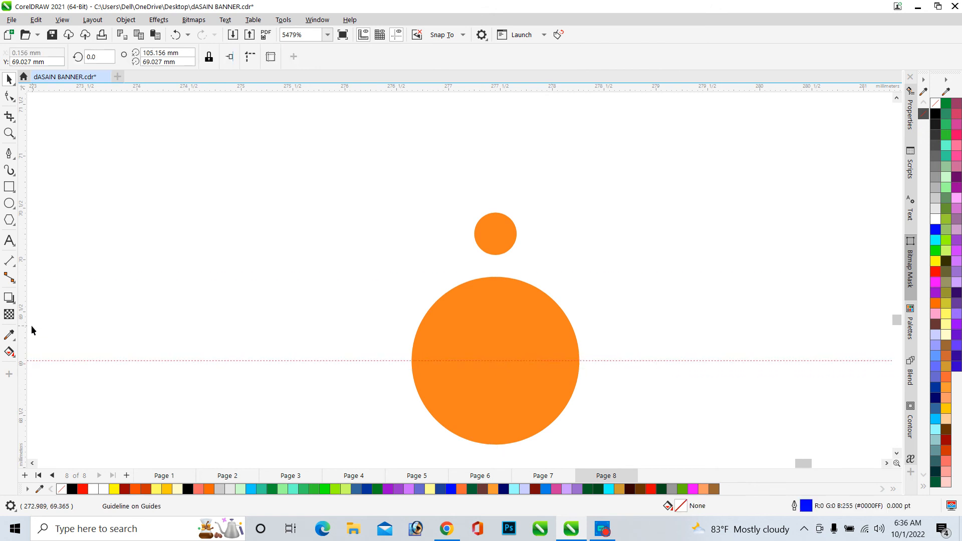
pyautogui.moveTo(23, 330); pyautogui.dragTo(511, 380)
pyautogui.moveTo(493, 378); pyautogui.dragTo(498, 378)
pyautogui.click(501, 378)
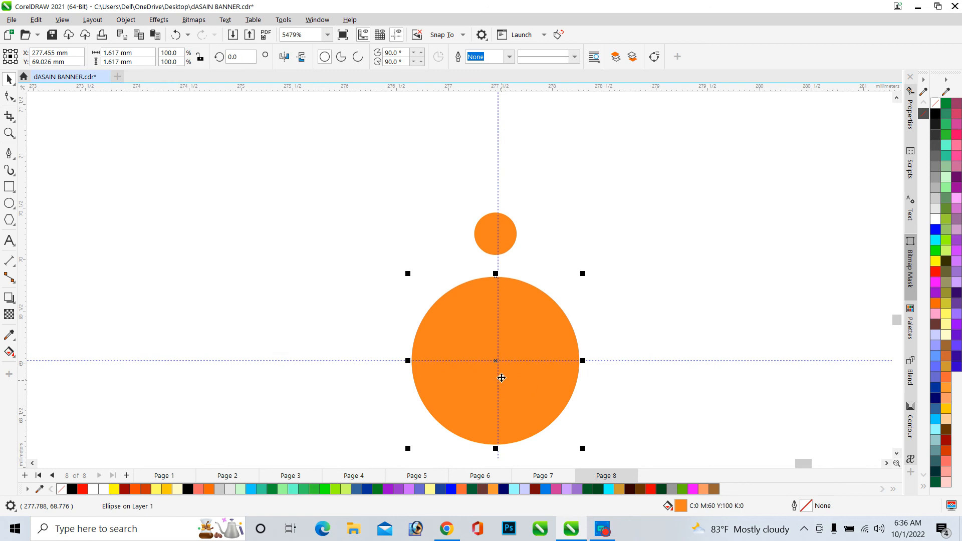
# Center the small circle on the vertical guideline above the large circle
pyautogui.scroll(5, 500, 378)
pyautogui.moveTo(487, 338); pyautogui.dragTo(473, 343)
pyautogui.scroll(-2, 472, 344)
pyautogui.scroll(-3, 472, 344)
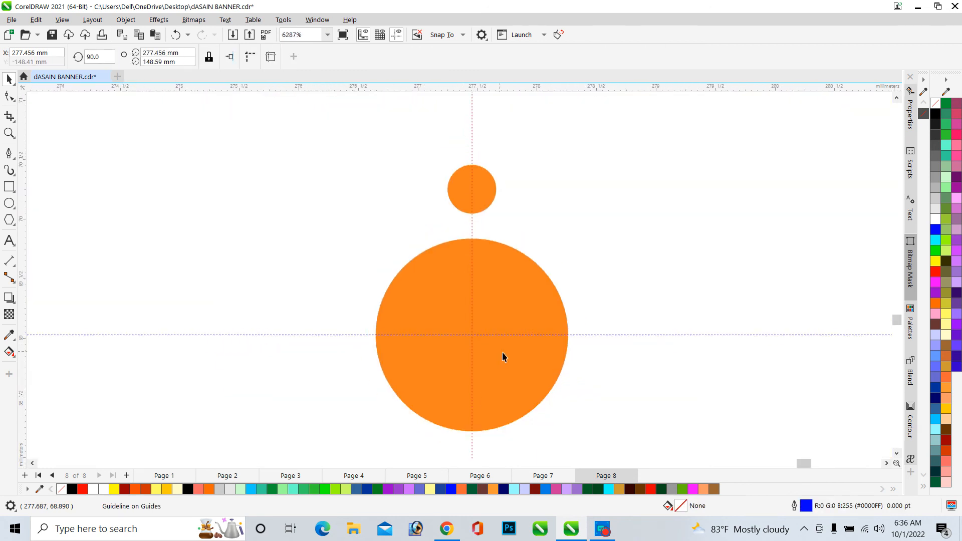
pyautogui.click(511, 359)
pyautogui.moveTo(488, 208); pyautogui.dragTo(472, 189)
pyautogui.click(472, 189)
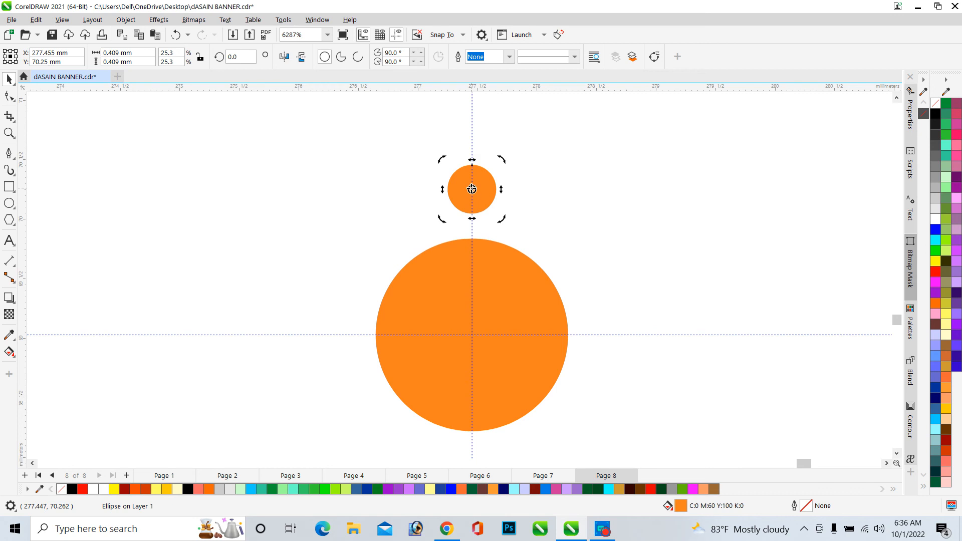
# Rotate a copy of the small circle 30° around the large circle's center
pyautogui.scroll(-2, 487, 231)
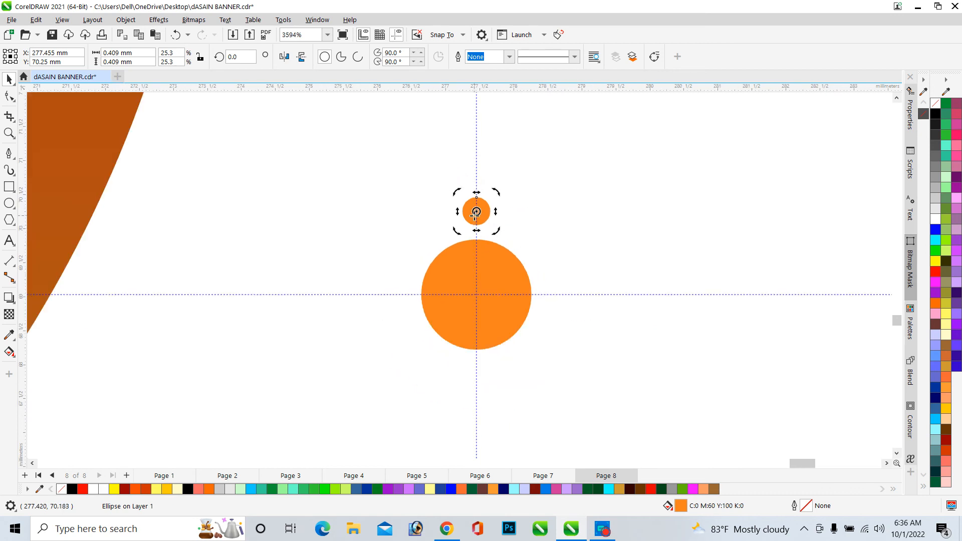
pyautogui.scroll(3, 477, 213)
pyautogui.scroll(-1, 480, 189)
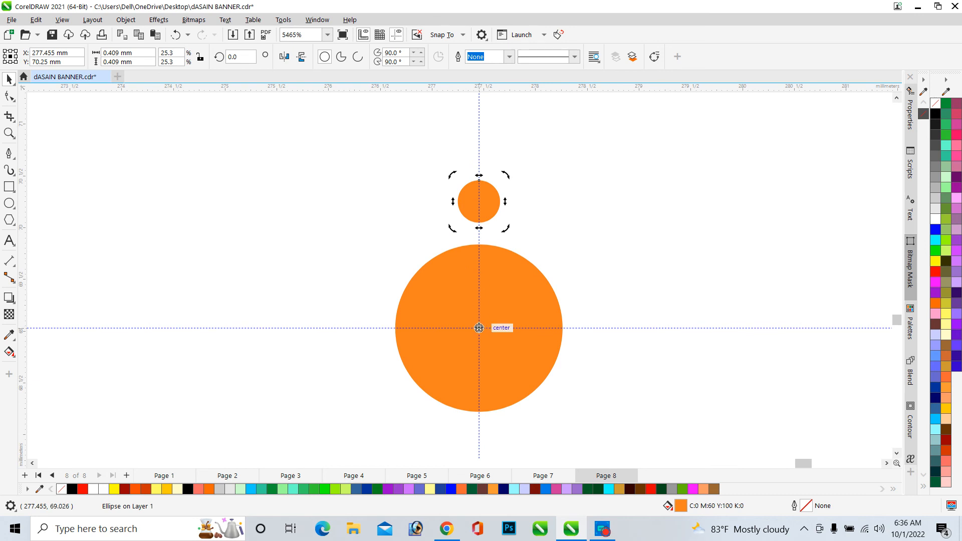
pyautogui.scroll(-3, 517, 284)
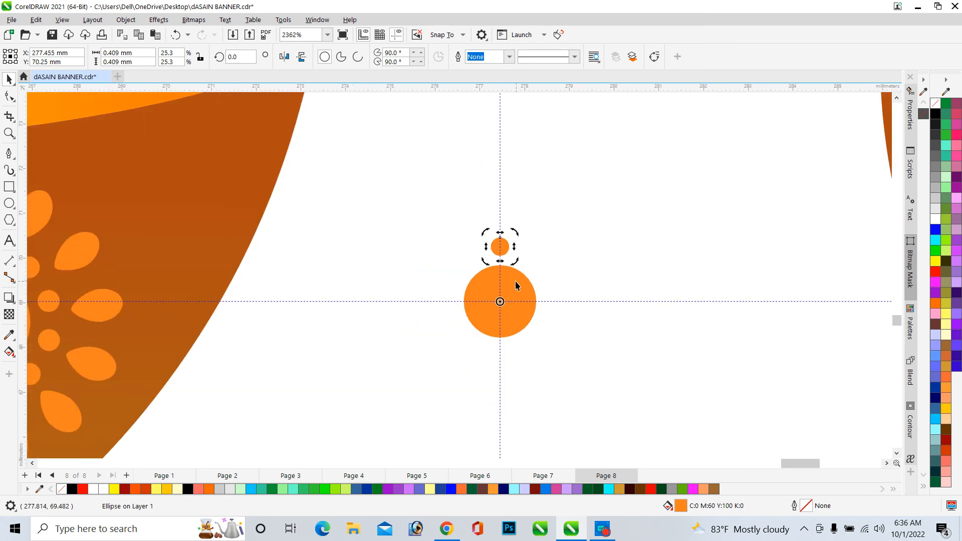
pyautogui.click(575, 251)
pyautogui.click(518, 256)
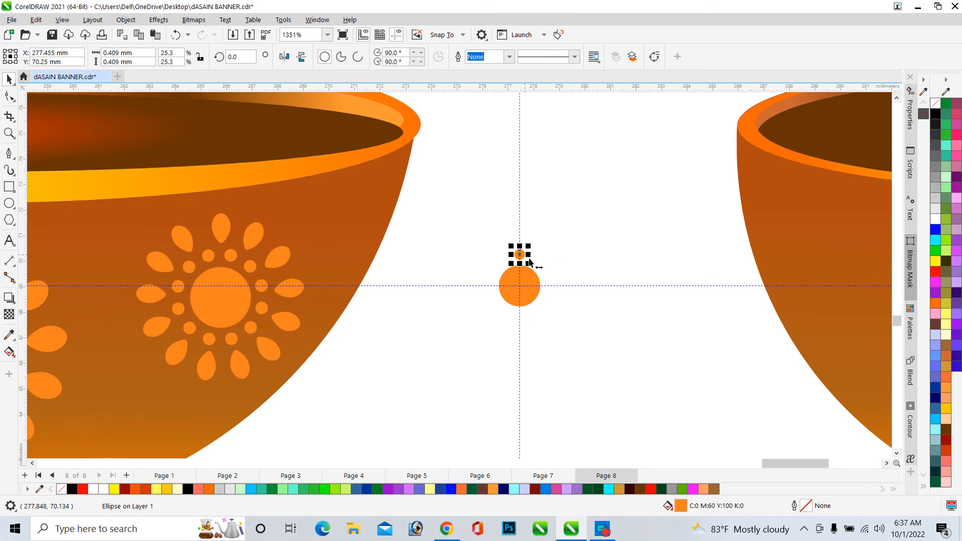
pyautogui.scroll(2, 521, 254)
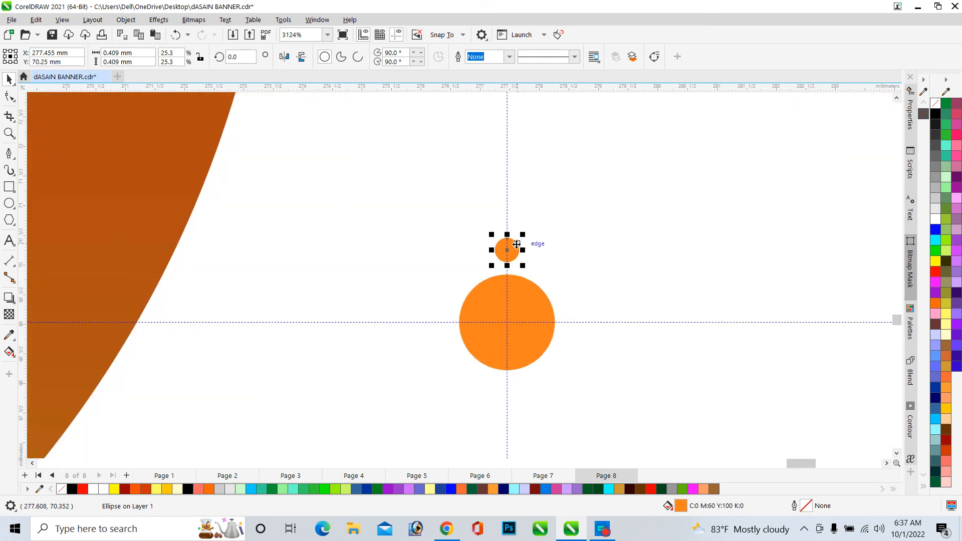
pyautogui.click(519, 250)
pyautogui.scroll(1, 529, 244)
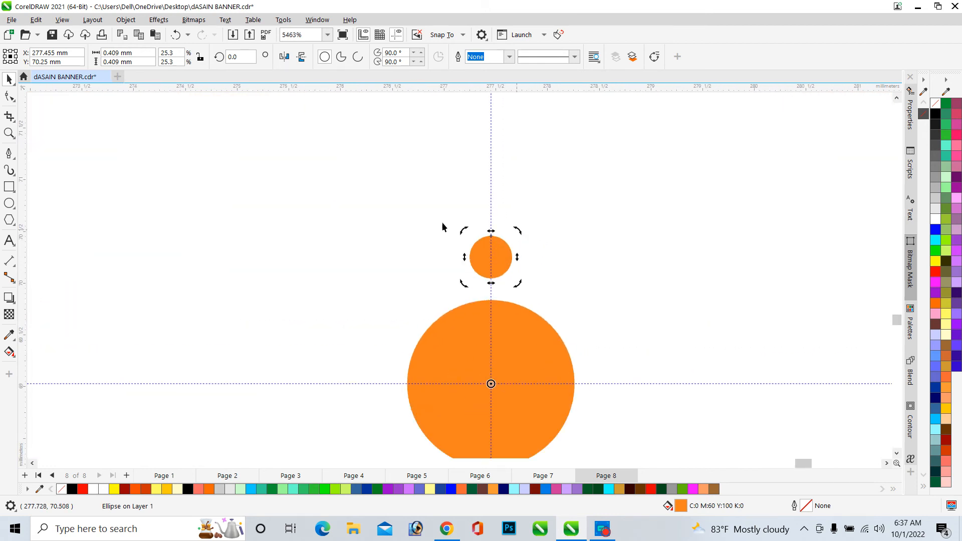
pyautogui.scroll(1, 532, 253)
pyautogui.scroll(2, 396, 250)
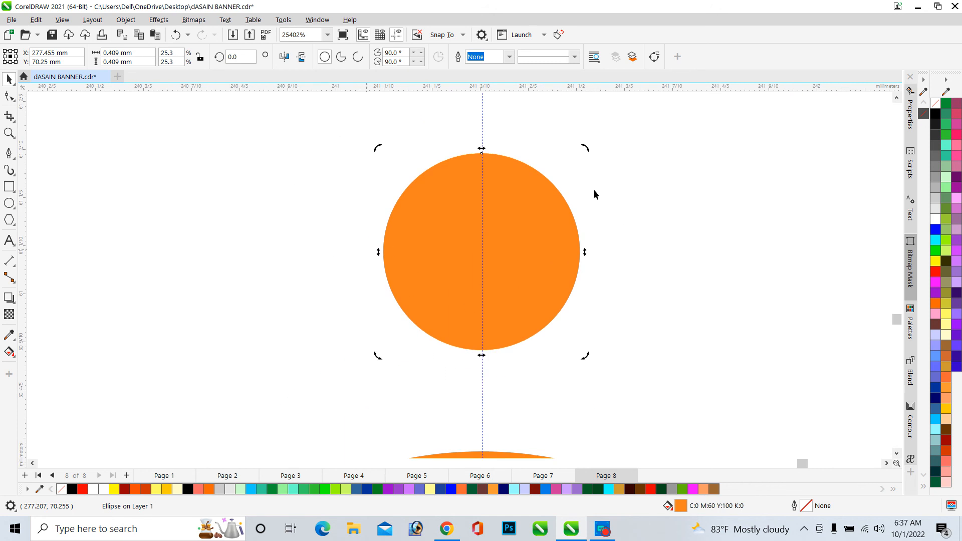
pyautogui.scroll(-3, 479, 240)
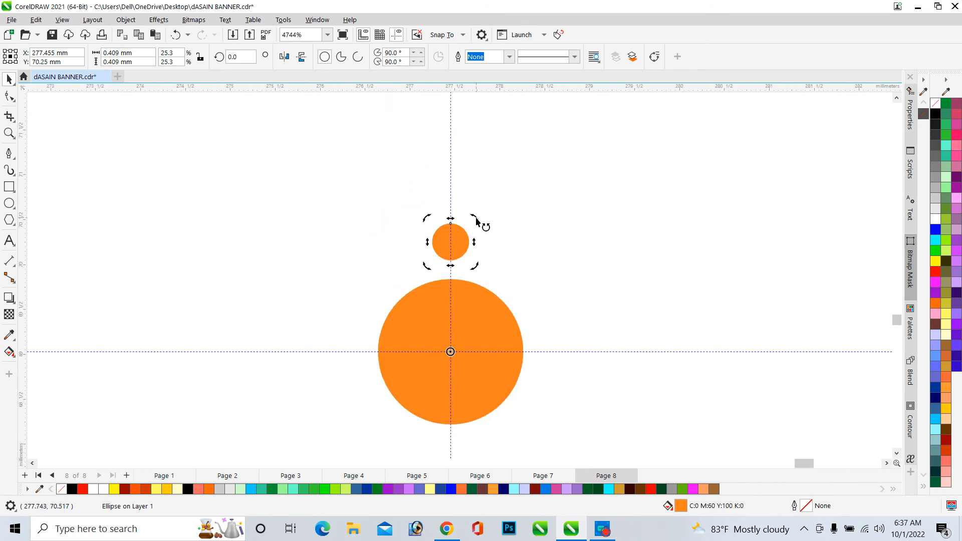
pyautogui.moveTo(476, 219); pyautogui.dragTo(517, 269)
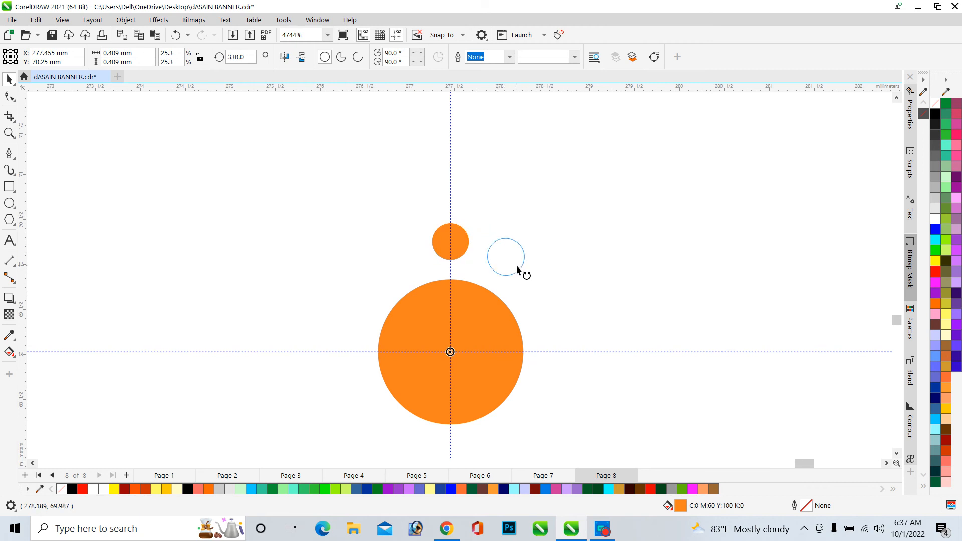
pyautogui.moveTo(518, 270); pyautogui.dragTo(519, 271)
# Repeat the rotated copy until twelve small dots ring the large circle
pyautogui.scroll(-1, 564, 293)
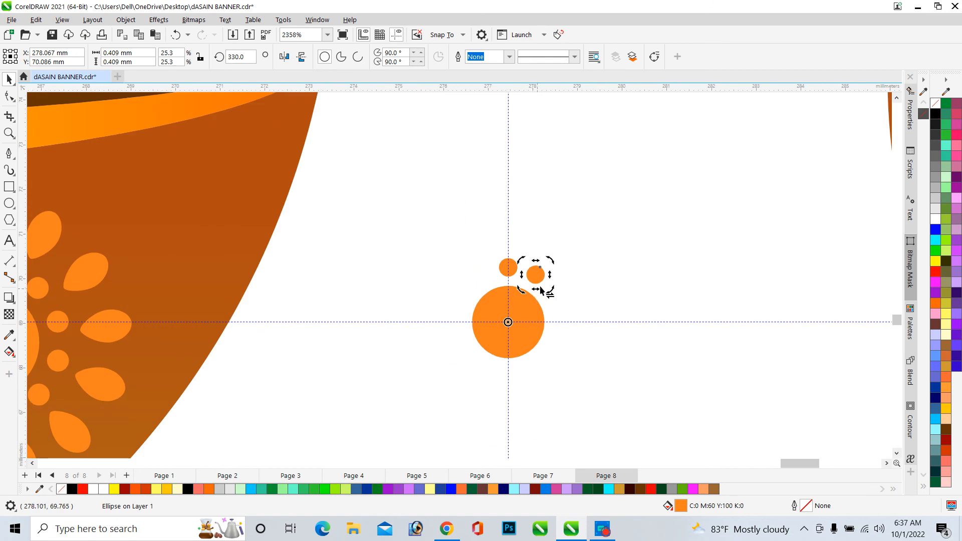
pyautogui.hotkey('ctrl', 'r')
pyautogui.hotkey('ctrl', 'r')
pyautogui.hotkey('ctrl', 'r')
pyautogui.hotkey('ctrl', 'r')
pyautogui.hotkey('ctrl', 'r')
pyautogui.hotkey('ctrl', 'r')
pyautogui.hotkey('ctrl', 'r')
pyautogui.hotkey('ctrl', 'r')
pyautogui.hotkey('ctrl', 'r')
pyautogui.hotkey('ctrl', 'r')
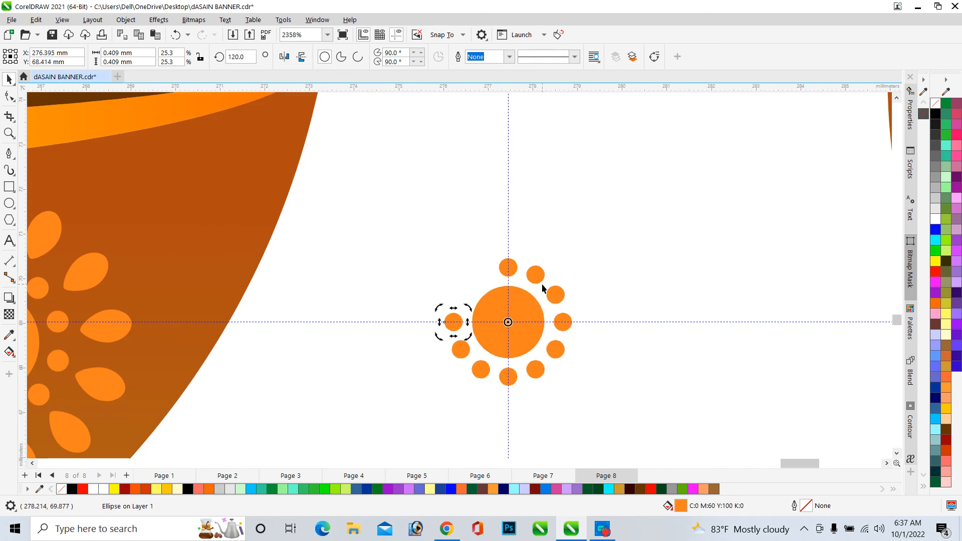
pyautogui.click(651, 278)
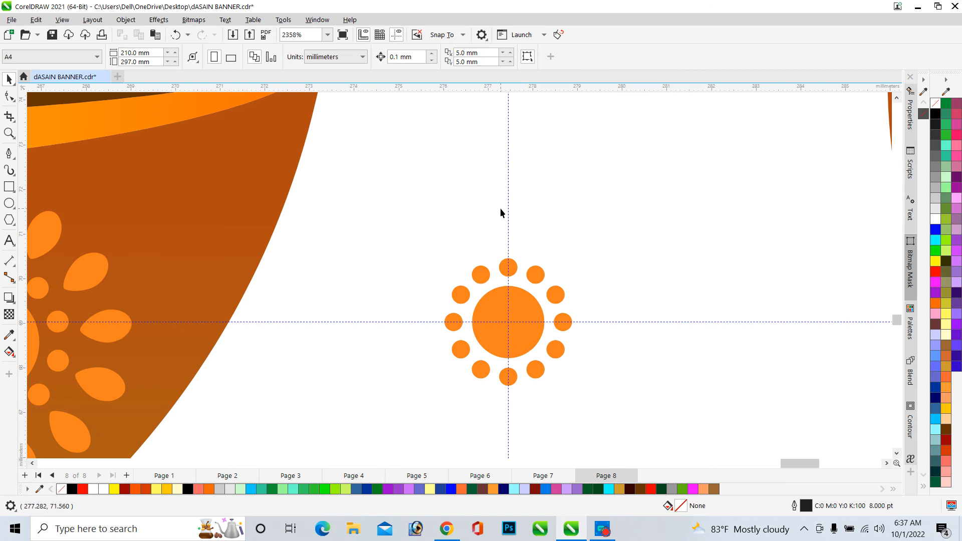
# Try applying the attributes eyedropper to a petal of the existing flower, and undo it
pyautogui.scroll(-2, 500, 208)
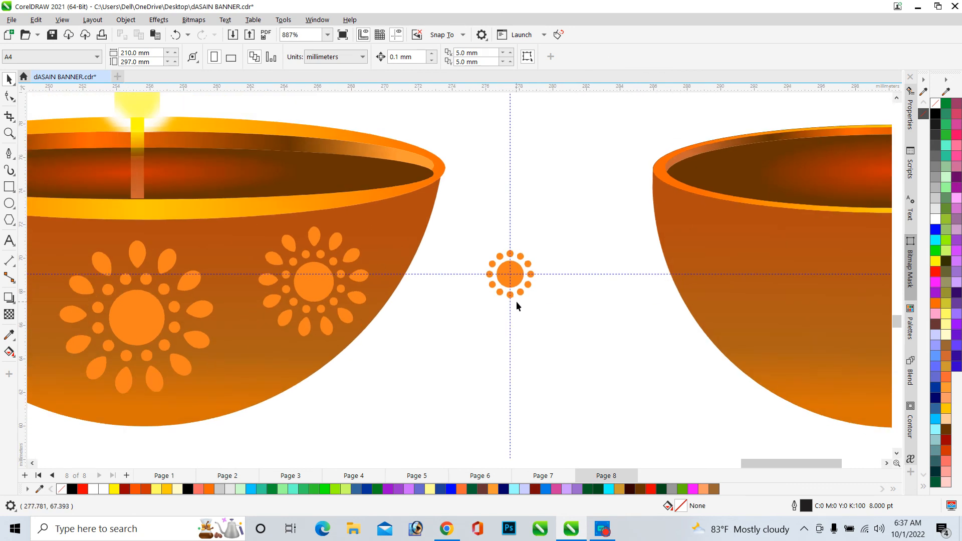
pyautogui.scroll(4, 309, 244)
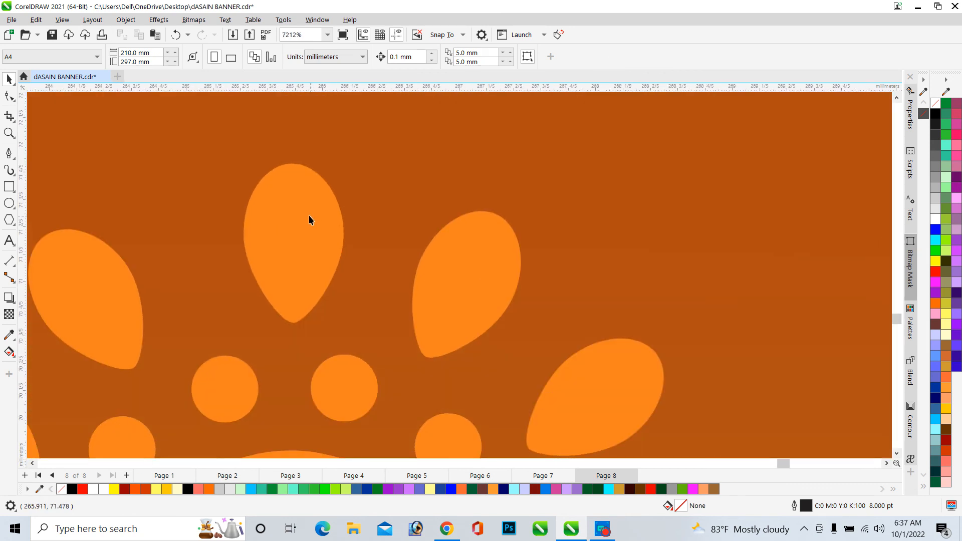
pyautogui.scroll(-1, 310, 218)
pyautogui.scroll(-5, 289, 209)
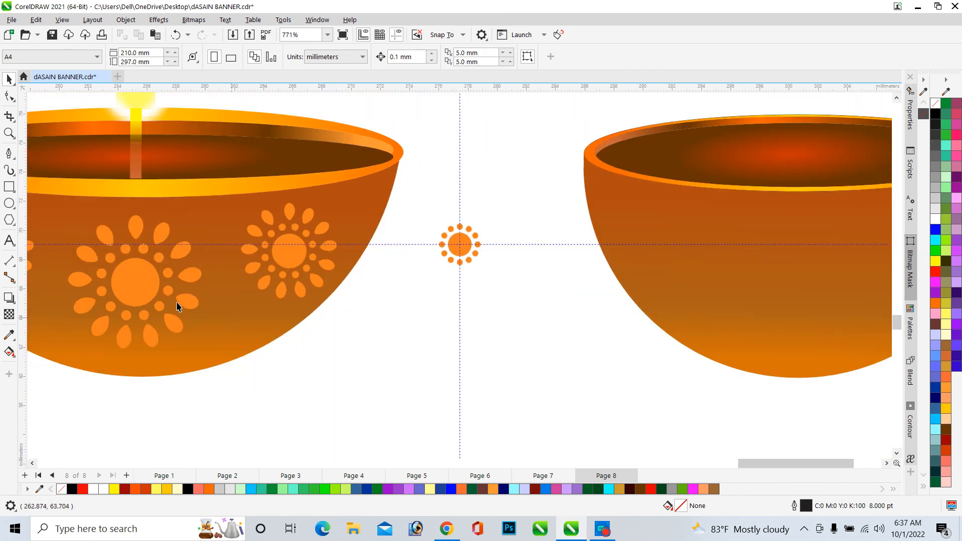
pyautogui.click(10, 352)
pyautogui.click(24, 363)
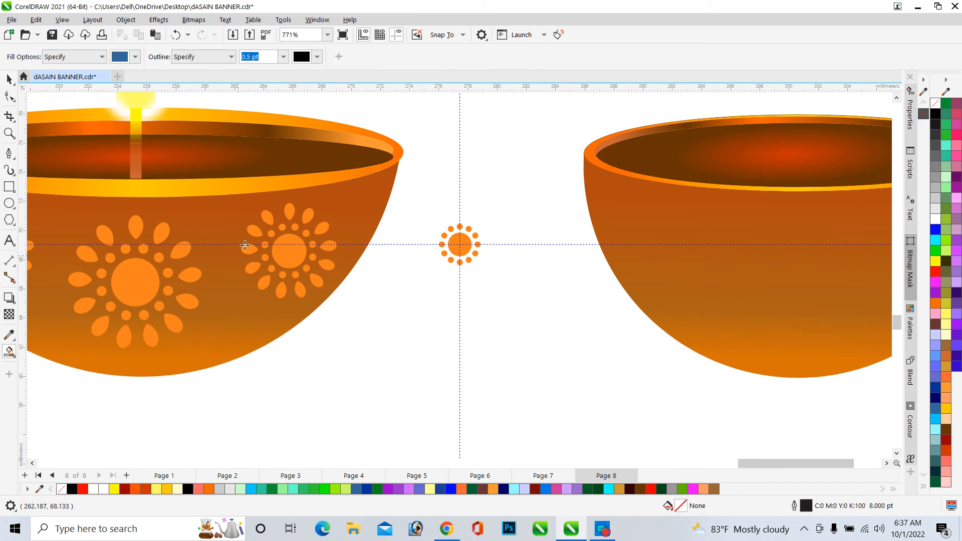
pyautogui.click(264, 218)
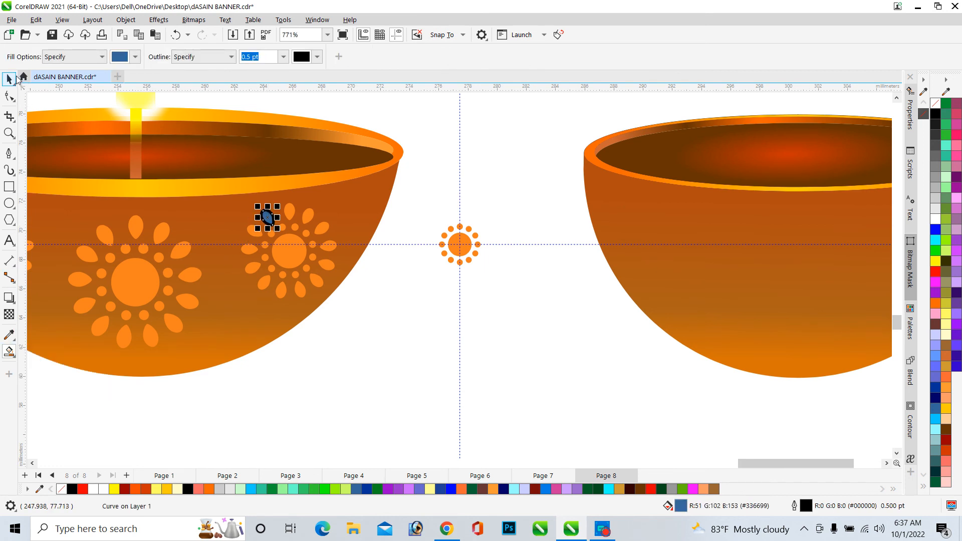
pyautogui.hotkey('ctrl', 'z')
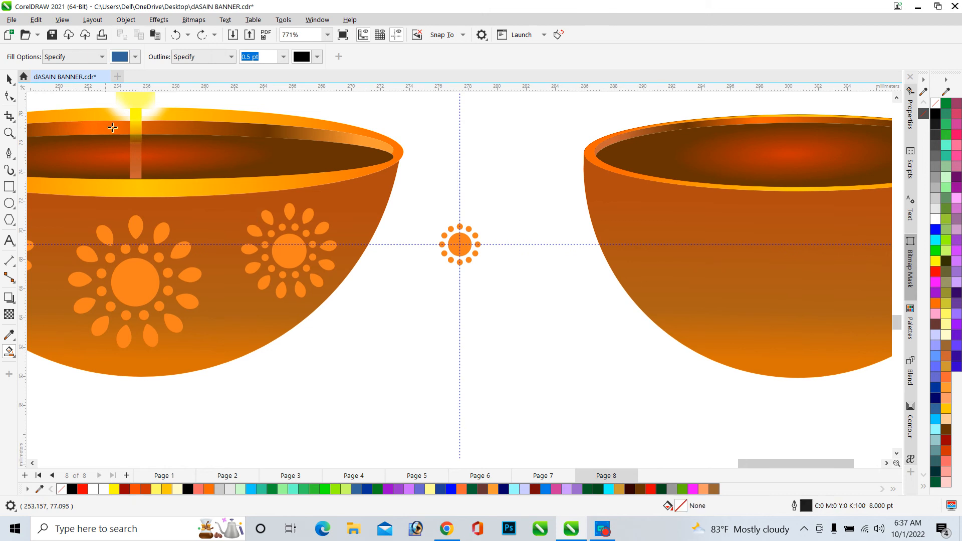
# Take a copy of a petal from the existing flower and place it above the new flower's top dot
pyautogui.scroll(1, 297, 213)
pyautogui.click(289, 211)
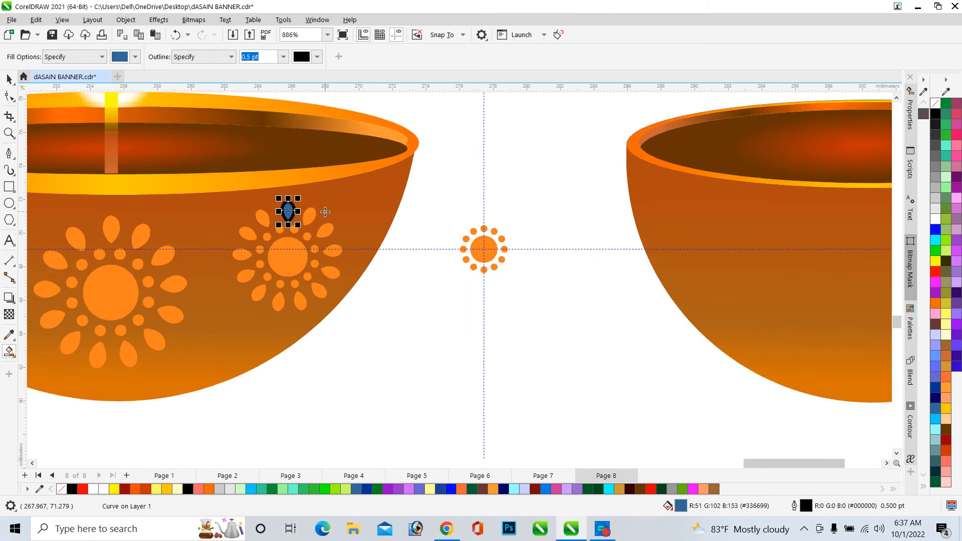
pyautogui.click(6, 79)
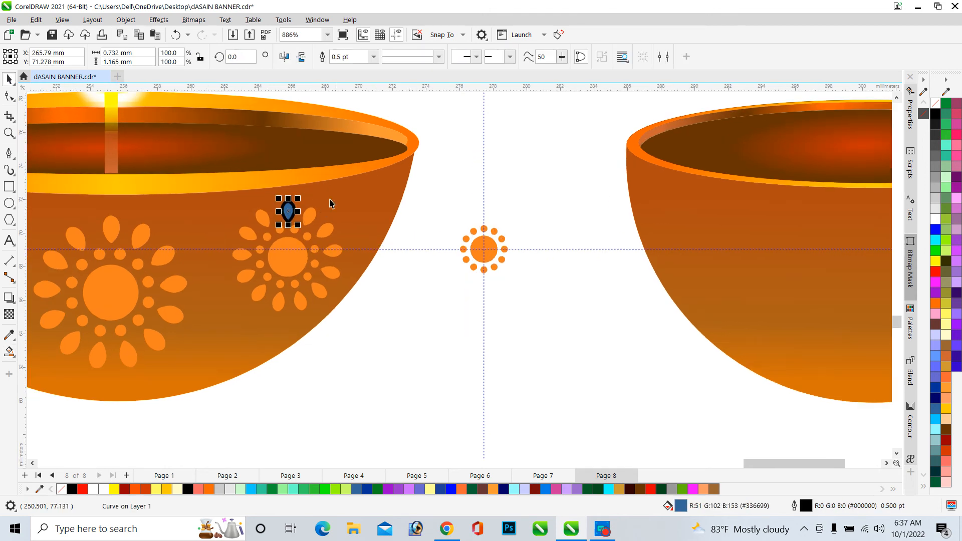
pyautogui.moveTo(290, 211); pyautogui.dragTo(484, 210)
pyautogui.scroll(1, 488, 216)
pyautogui.scroll(3, 489, 219)
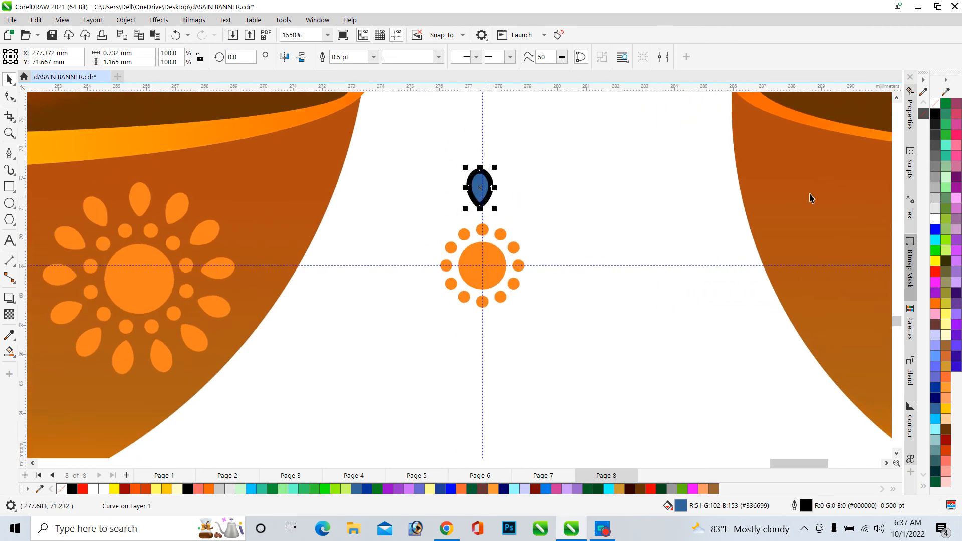
# Remove the petal's outline and fill it with Peach
pyautogui.rightClick(936, 104)
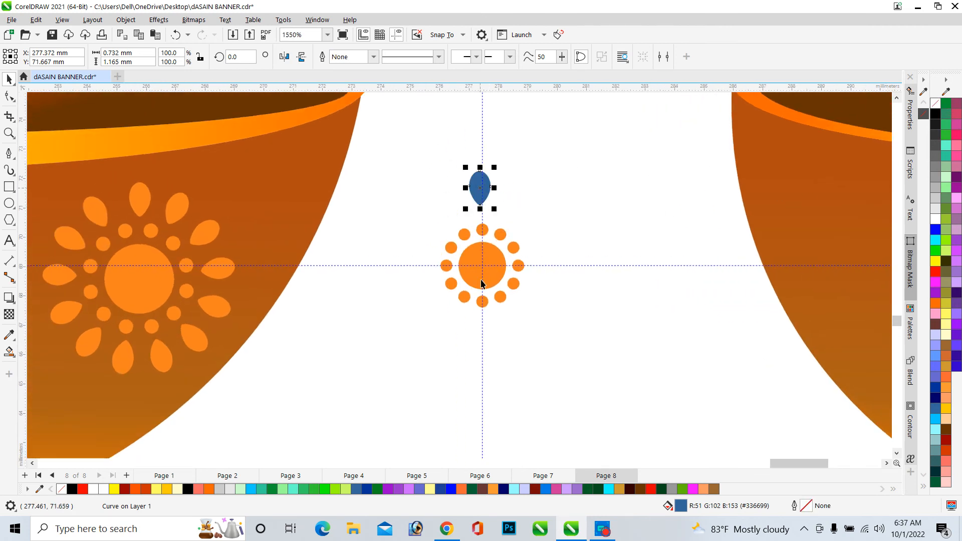
pyautogui.click(704, 488)
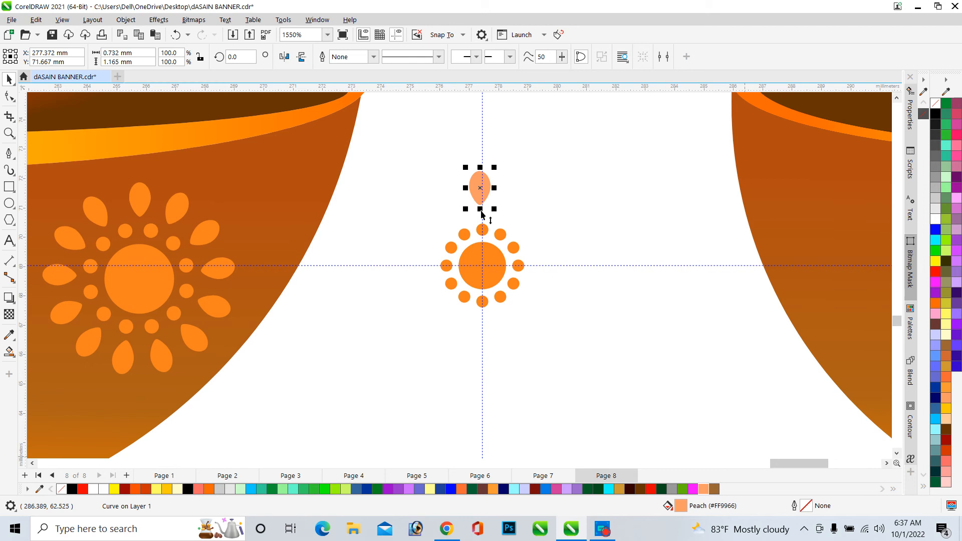
# Move the petal down so it sits just above the top dot on the vertical guideline
pyautogui.scroll(2, 470, 188)
pyautogui.moveTo(484, 188); pyautogui.dragTo(486, 208)
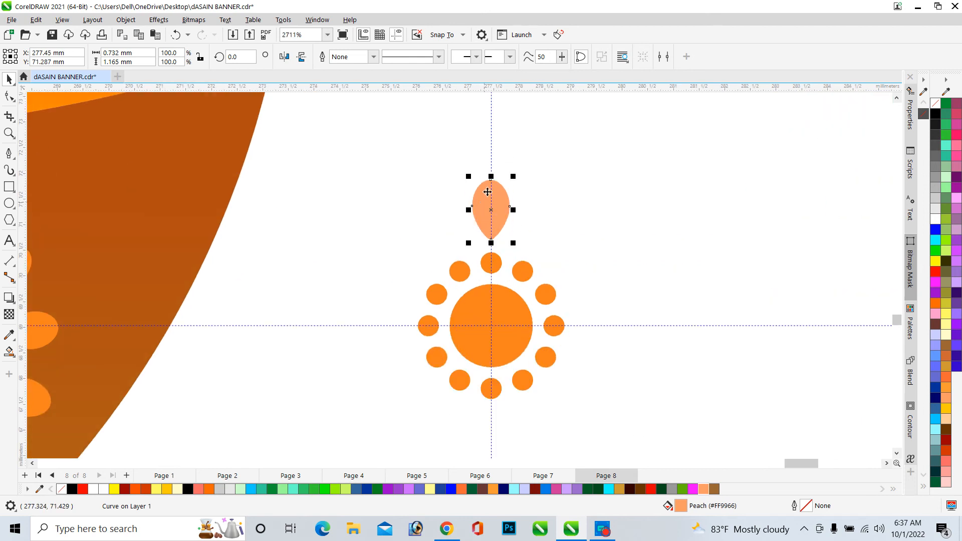
pyautogui.scroll(-3, 479, 113)
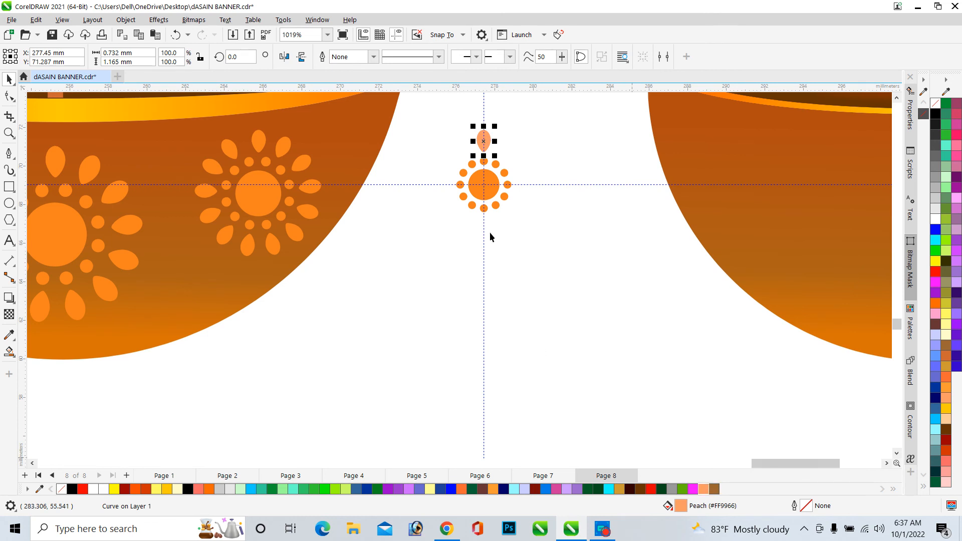
pyautogui.scroll(5, 493, 123)
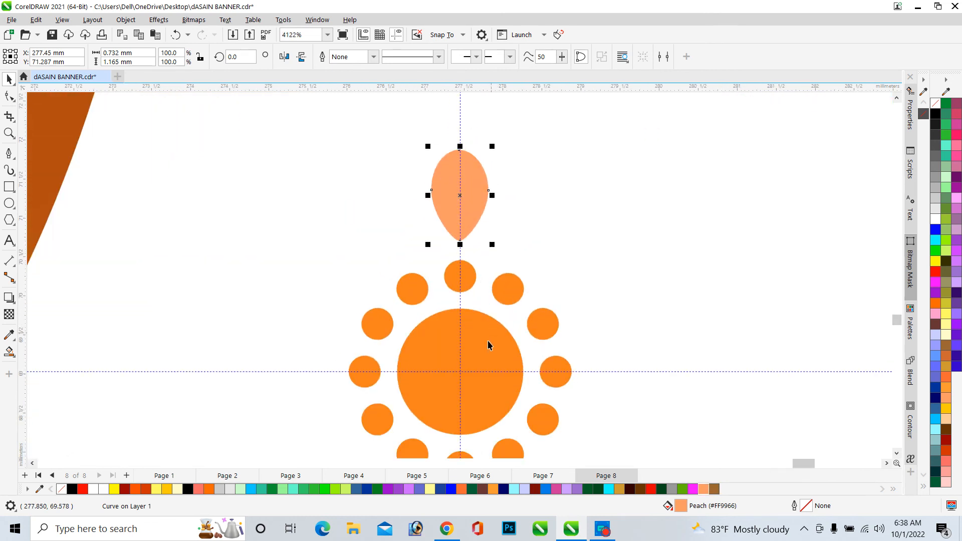
# Sample the large orange circle's fill color and apply it to the petal
pyautogui.click(10, 354)
pyautogui.click(53, 352)
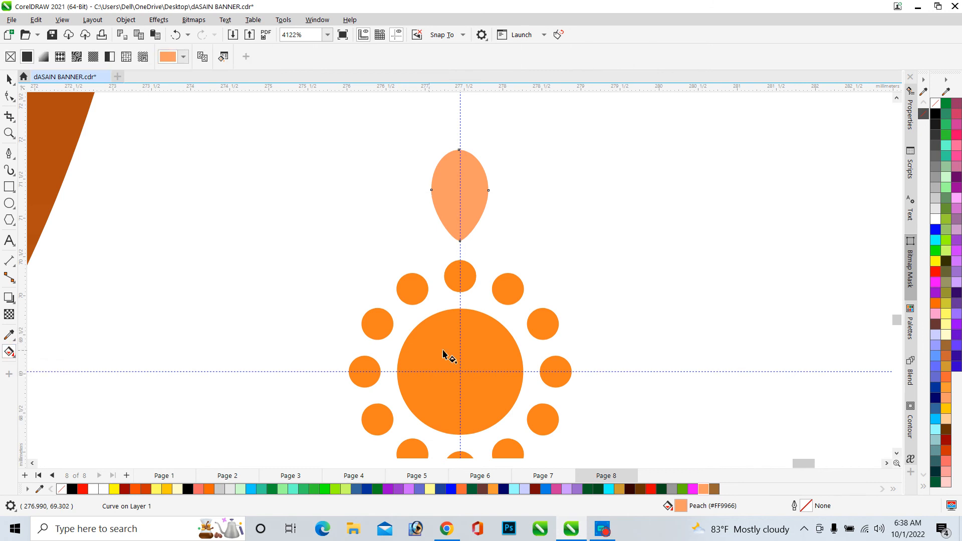
pyautogui.click(478, 343)
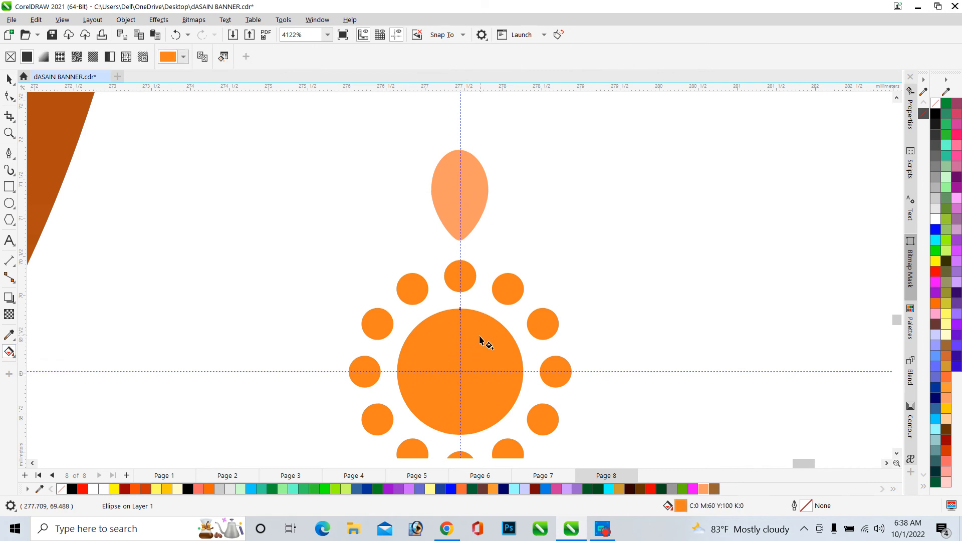
pyautogui.click(470, 207)
# Rotate a copy of the petal 30° around the large circle's center
pyautogui.scroll(-2, 470, 206)
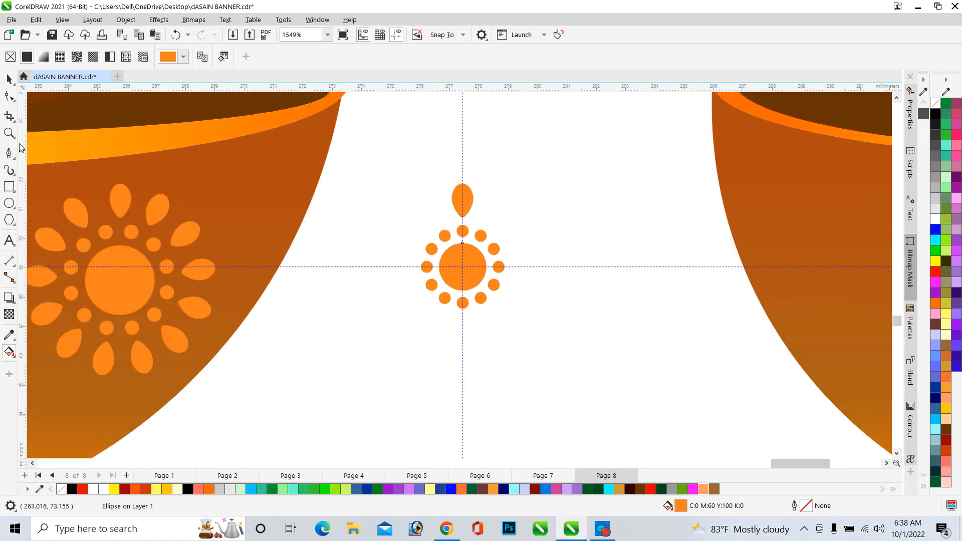
pyautogui.click(9, 79)
pyautogui.click(383, 176)
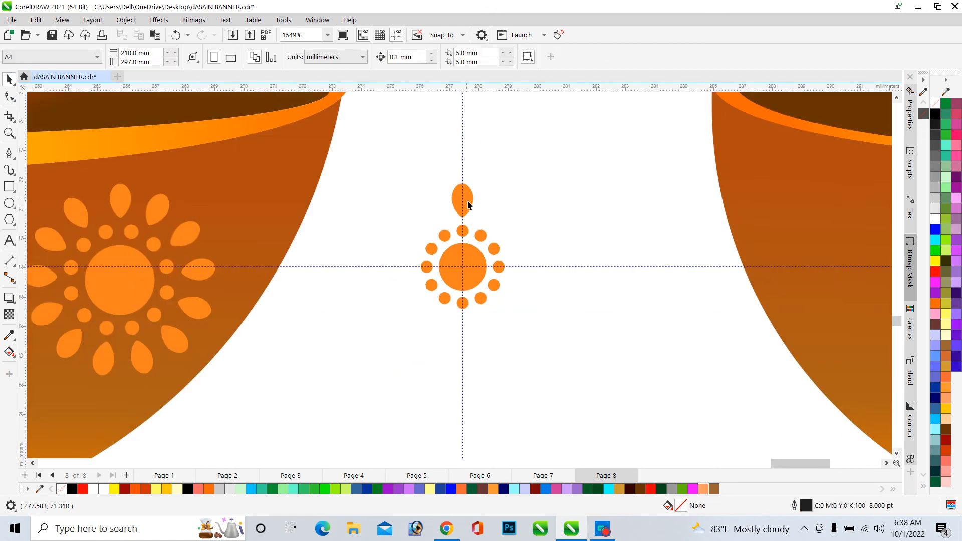
pyautogui.click(464, 203)
pyautogui.scroll(2, 464, 201)
pyautogui.click(465, 186)
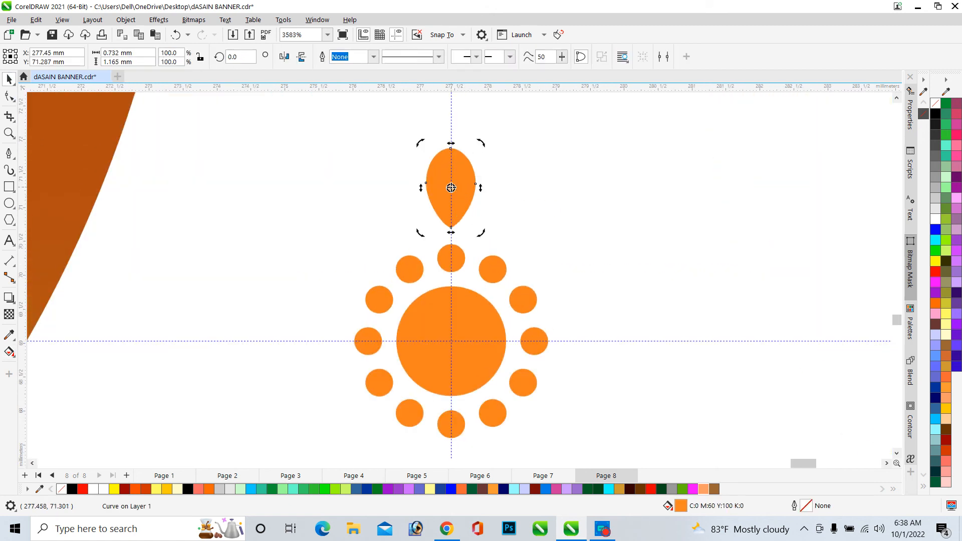
pyautogui.moveTo(451, 187); pyautogui.dragTo(452, 341)
pyautogui.moveTo(484, 147); pyautogui.dragTo(550, 197)
# Repeat the rotated petal copy to complete a ring of twelve petals around the flower
pyautogui.scroll(-3, 479, 275)
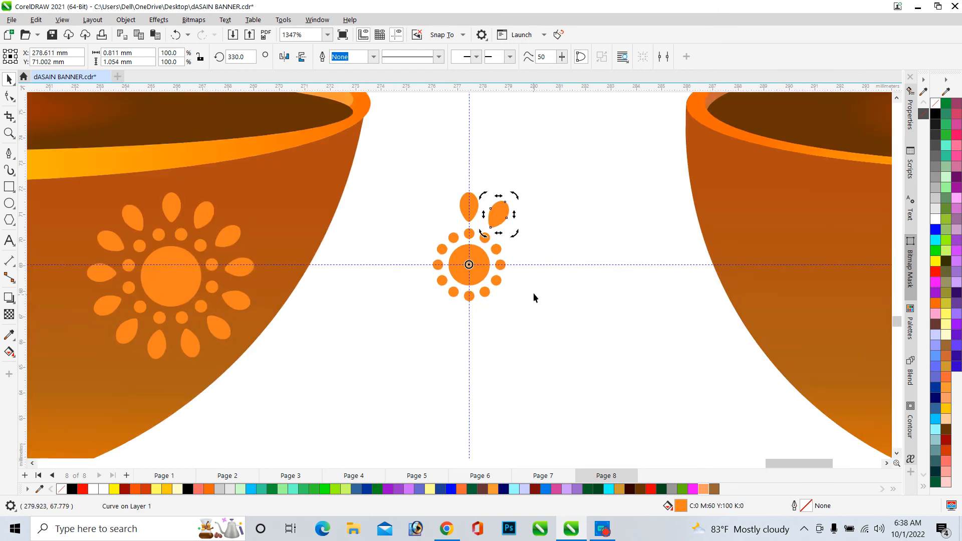
pyautogui.hotkey('ctrl', 'r')
pyautogui.hotkey('ctrl', 'r')
pyautogui.hotkey('ctrl', 'r')
pyautogui.hotkey('ctrl', 'r')
pyautogui.hotkey('ctrl', 'r')
pyautogui.hotkey('ctrl', 'r')
pyautogui.hotkey('ctrl', 'r')
pyautogui.hotkey('ctrl', 'r')
pyautogui.hotkey('ctrl', 'r')
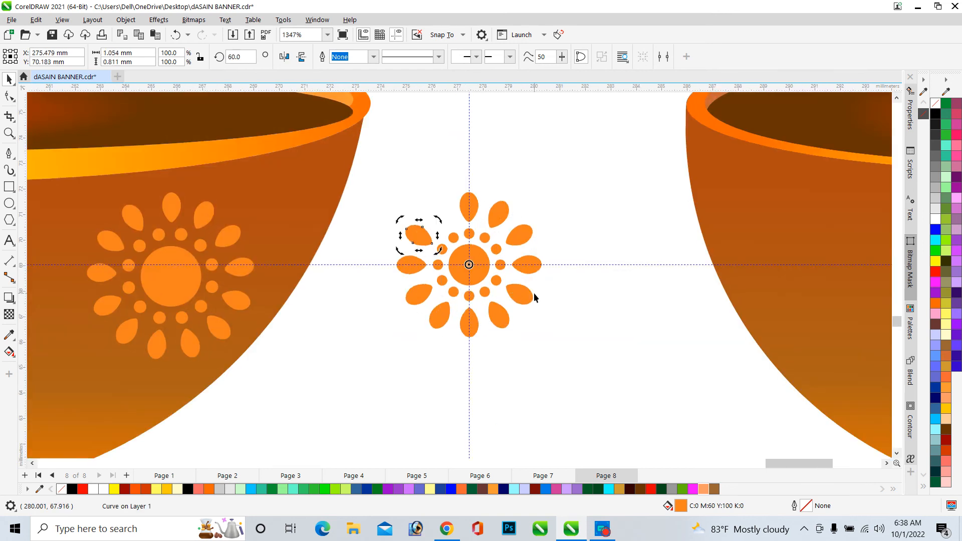
pyautogui.hotkey('ctrl', 'r')
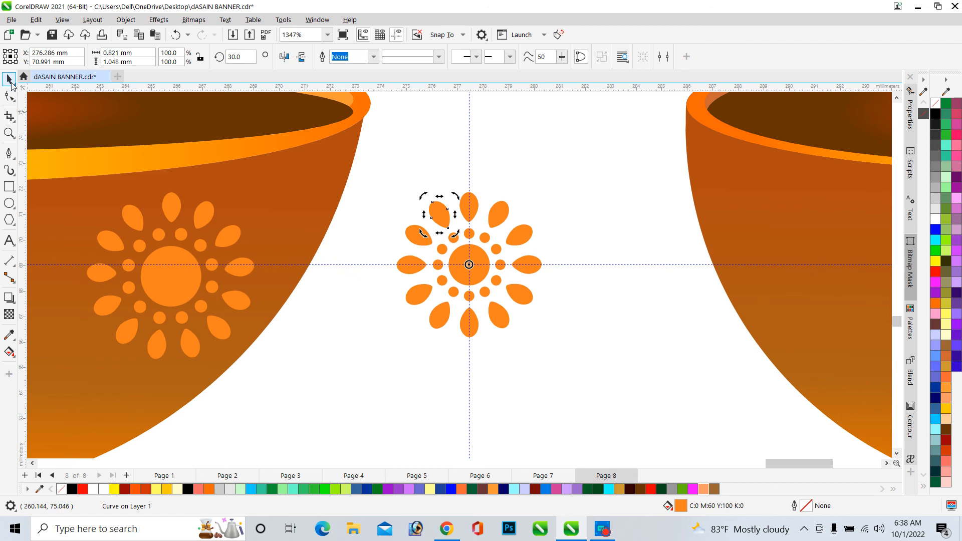
pyautogui.click(596, 370)
pyautogui.scroll(-1, 621, 374)
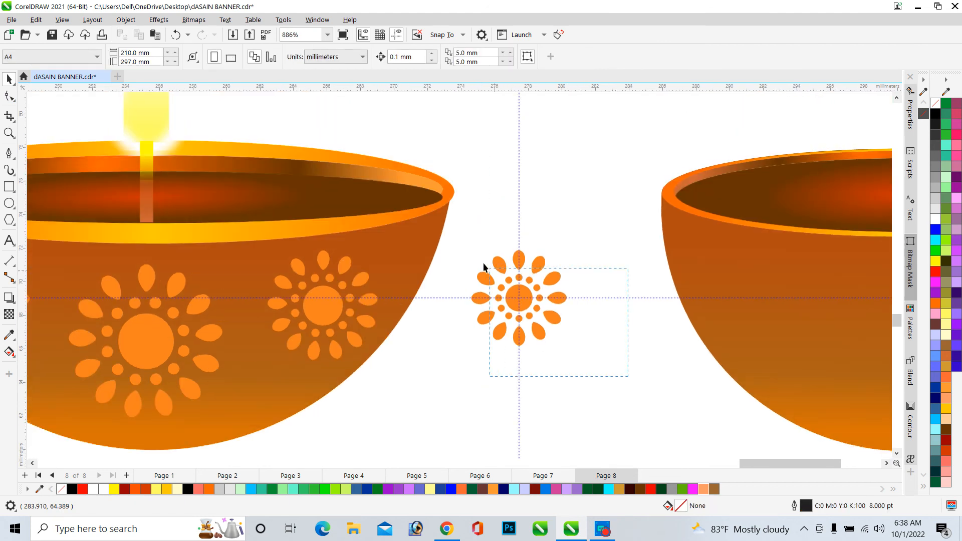
# Select all the petals, dots and center circle of the flower and group them into one object
pyautogui.moveTo(484, 267); pyautogui.dragTo(441, 222)
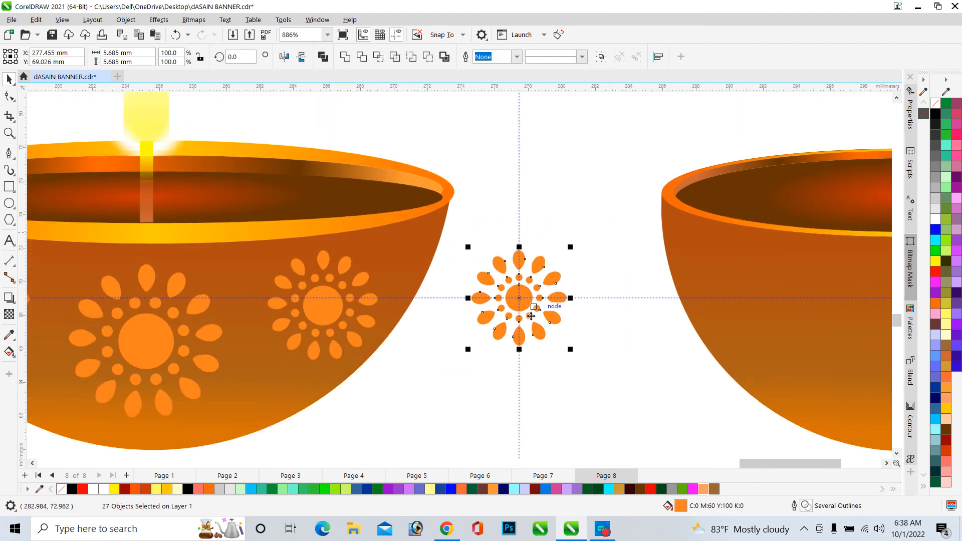
pyautogui.scroll(3, 565, 281)
pyautogui.click(746, 361)
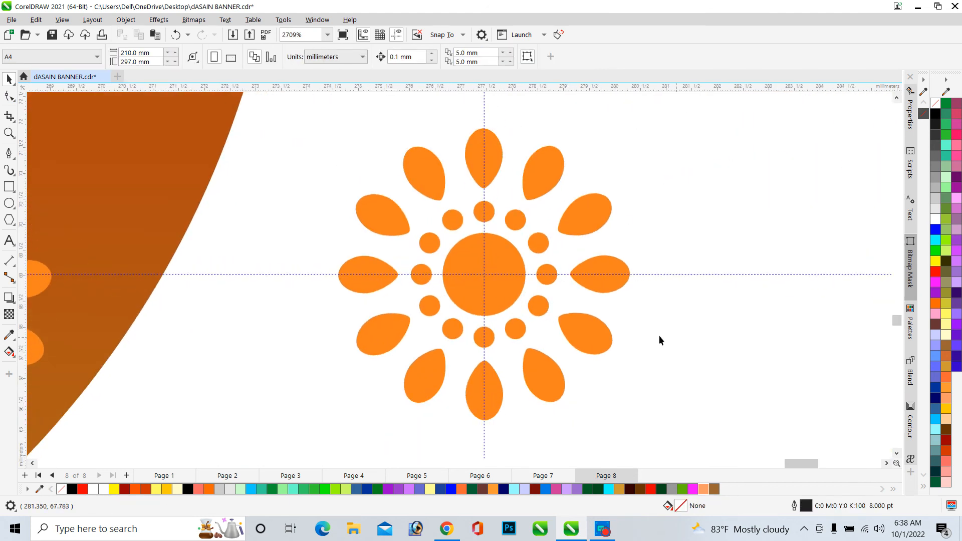
pyautogui.click(591, 333)
pyautogui.scroll(-3, 447, 199)
pyautogui.moveTo(618, 364); pyautogui.dragTo(361, 168)
pyautogui.hotkey('ctrl', 'g')
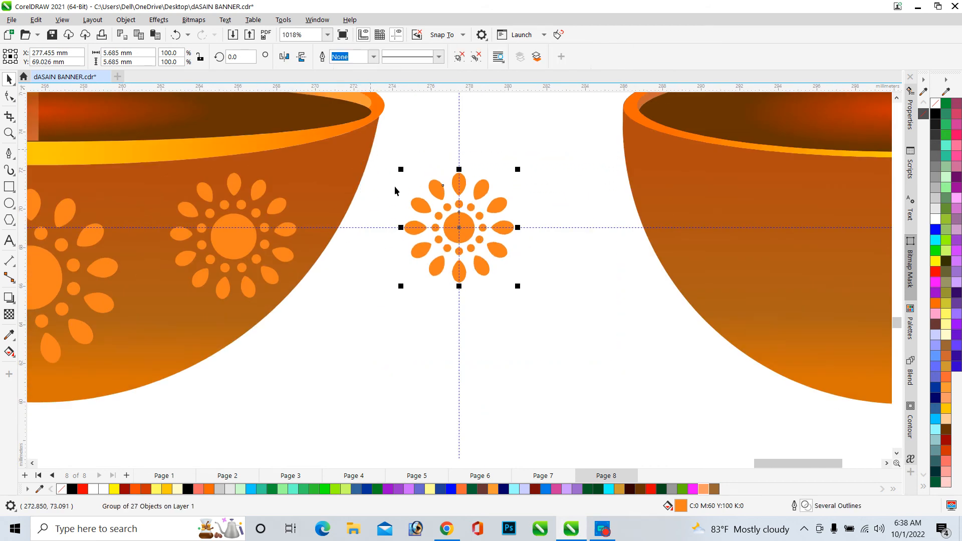
# Move the flower group onto the new bowl and center it horizontally with the bowl
pyautogui.scroll(-3, 395, 186)
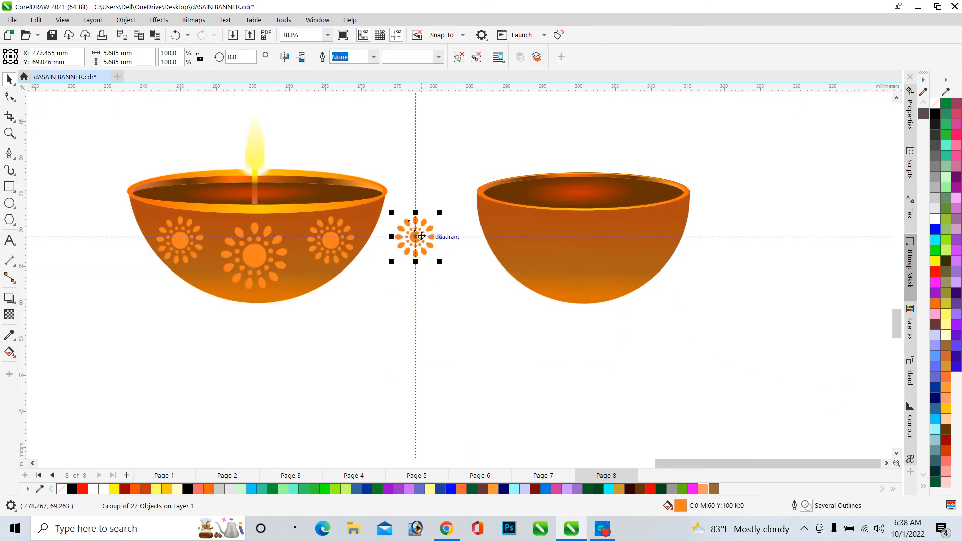
pyautogui.moveTo(421, 236); pyautogui.dragTo(587, 254)
pyautogui.scroll(1, 617, 254)
pyautogui.scroll(1, 618, 255)
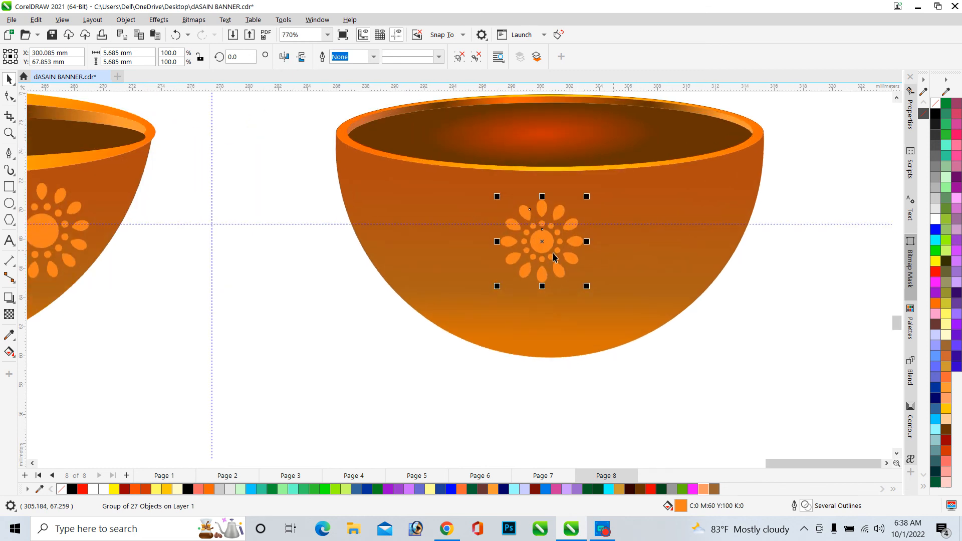
pyautogui.scroll(-2, 555, 250)
pyautogui.scroll(2, 544, 252)
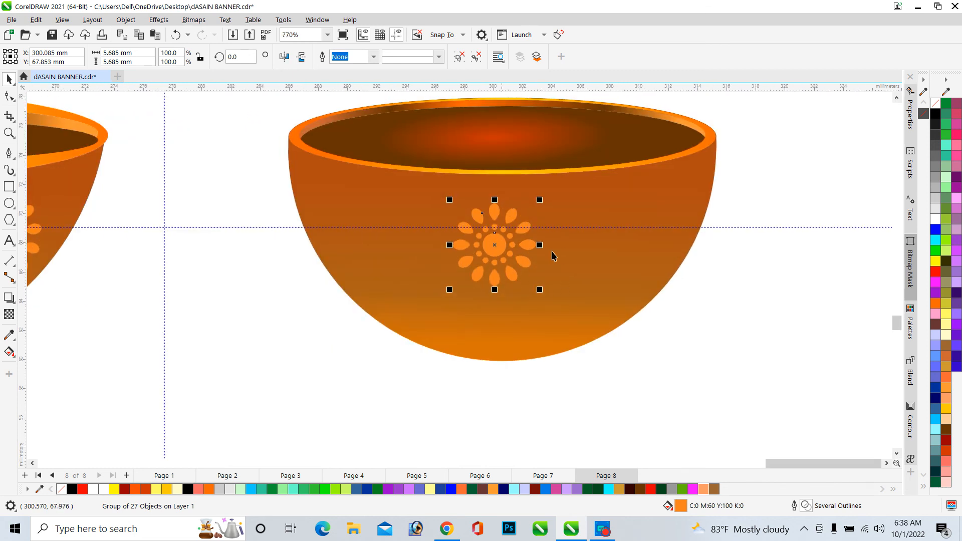
pyautogui.keyDown('shift'); pyautogui.click(604, 253); pyautogui.keyUp('shift')
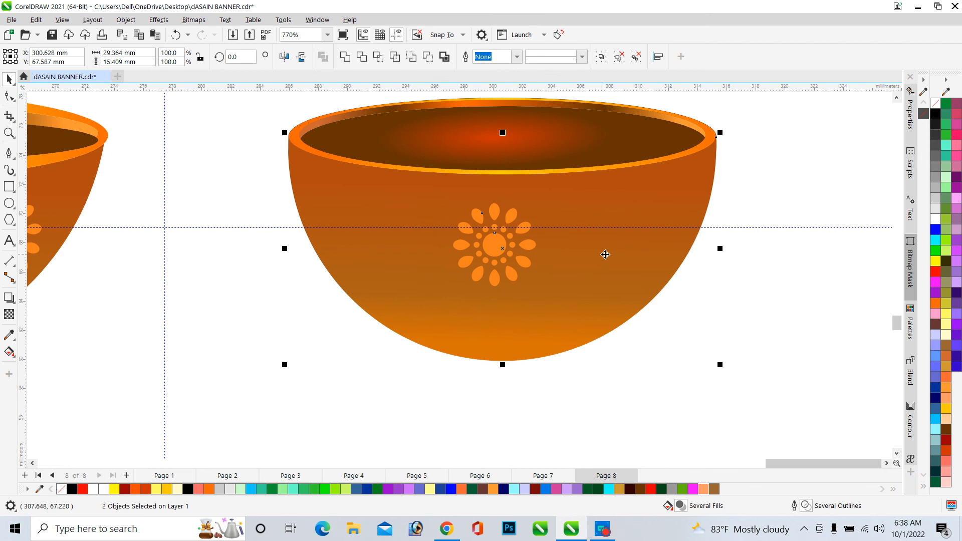
pyautogui.press('c')
pyautogui.click(693, 358)
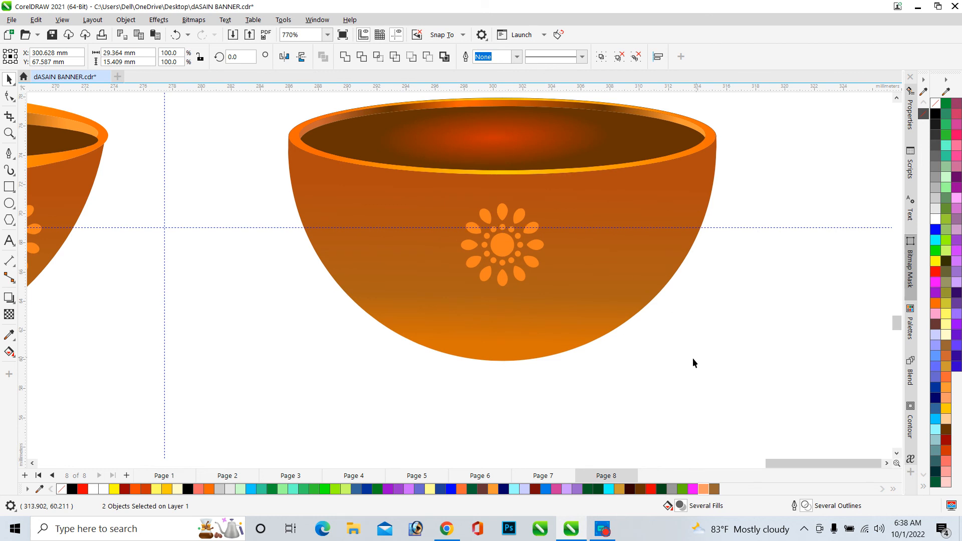
# Scale the flower up to about 117.6% and nudge it slightly lower on the bowl's front
pyautogui.click(504, 243)
pyautogui.moveTo(548, 290); pyautogui.dragTo(555, 298)
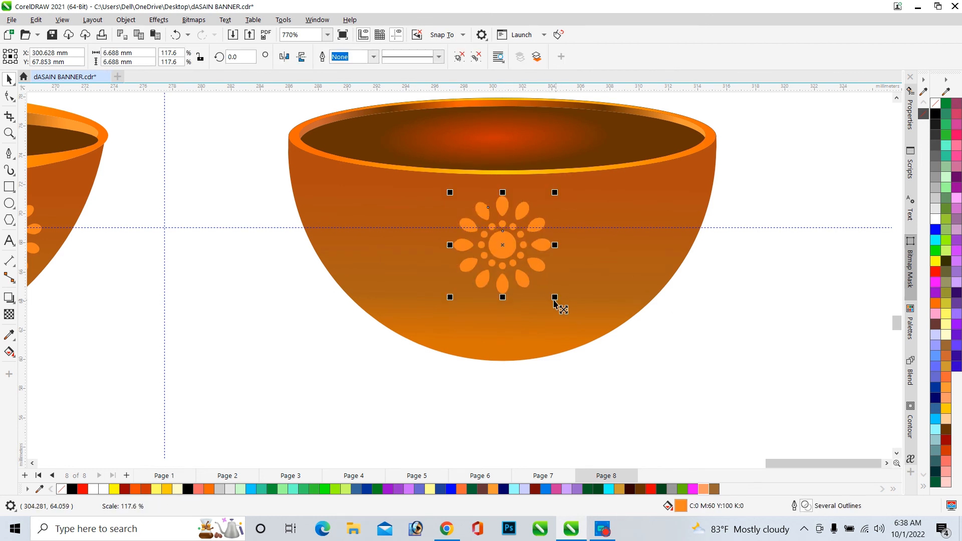
pyautogui.moveTo(506, 250); pyautogui.dragTo(510, 269)
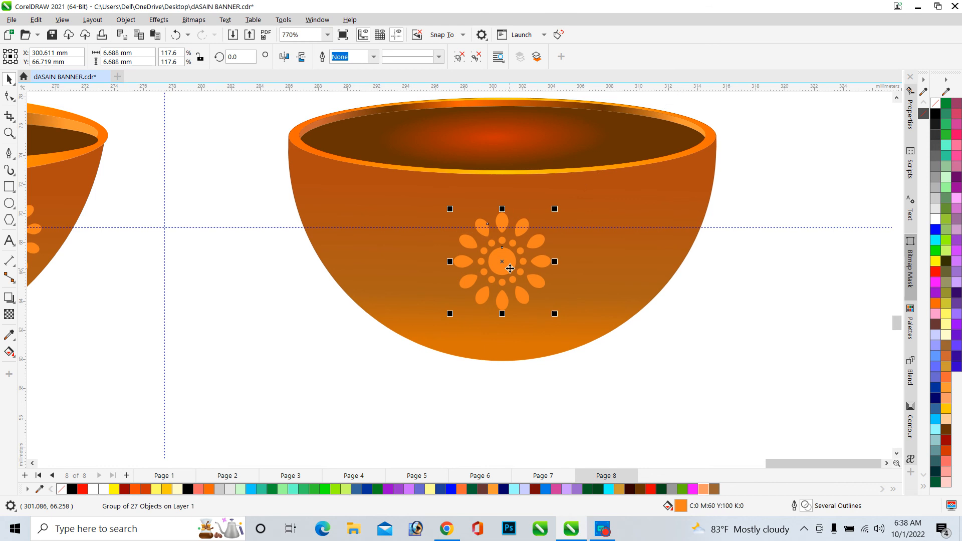
pyautogui.scroll(-3, 552, 263)
pyautogui.scroll(4, 521, 258)
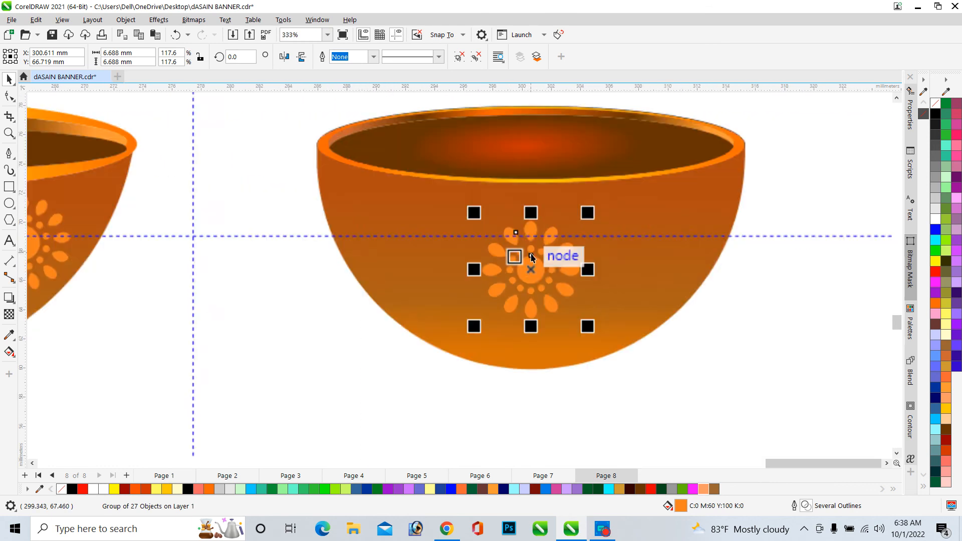
pyautogui.moveTo(537, 266); pyautogui.dragTo(536, 262)
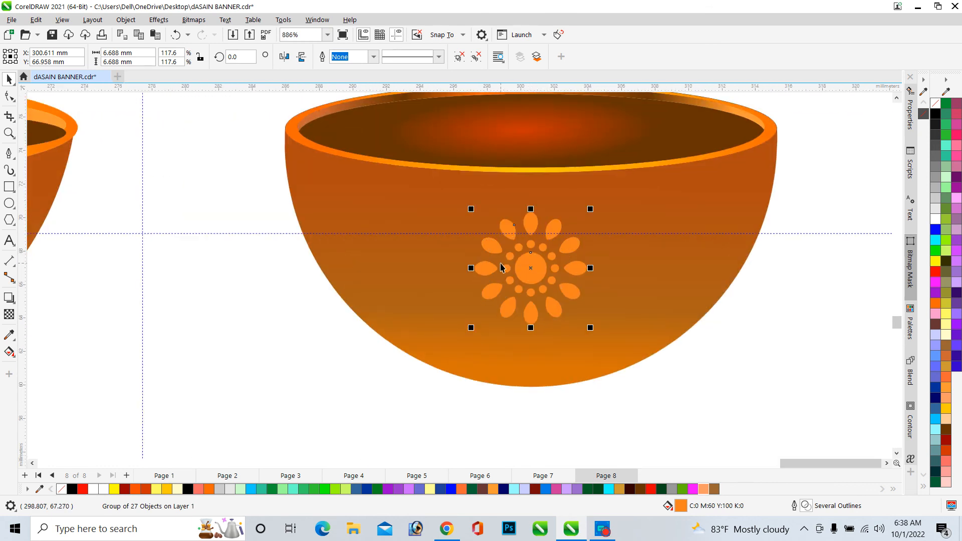
# Duplicate the flower, shrink the copy to about 4.35 mm and place it on the bowl's left side
pyautogui.hotkey('ctrl', 'd')
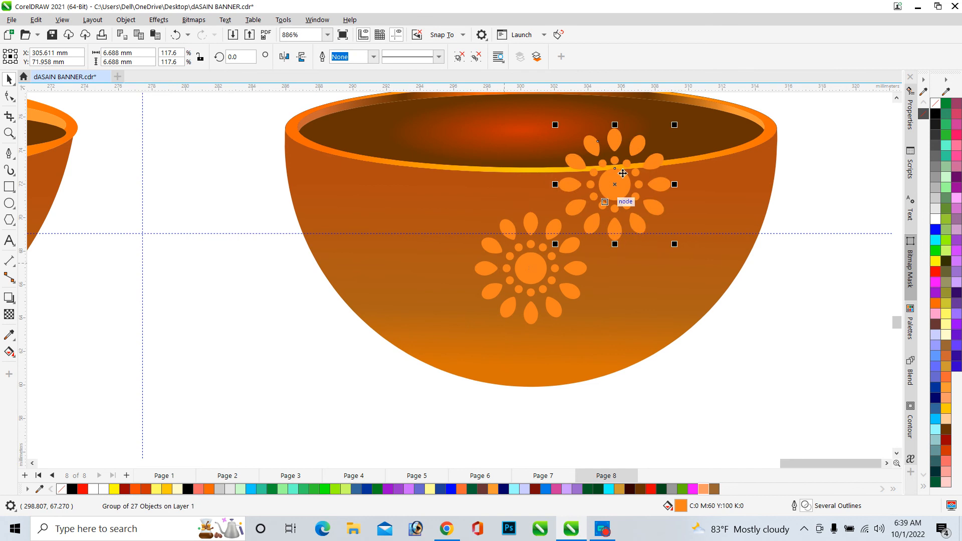
pyautogui.moveTo(677, 132); pyautogui.dragTo(646, 153)
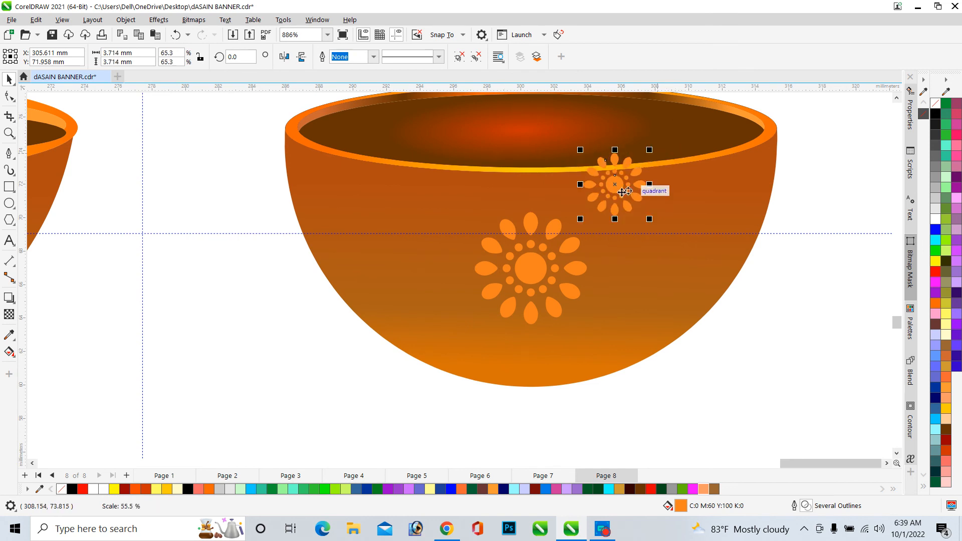
pyautogui.moveTo(615, 200); pyautogui.dragTo(398, 259)
pyautogui.scroll(-4, 593, 238)
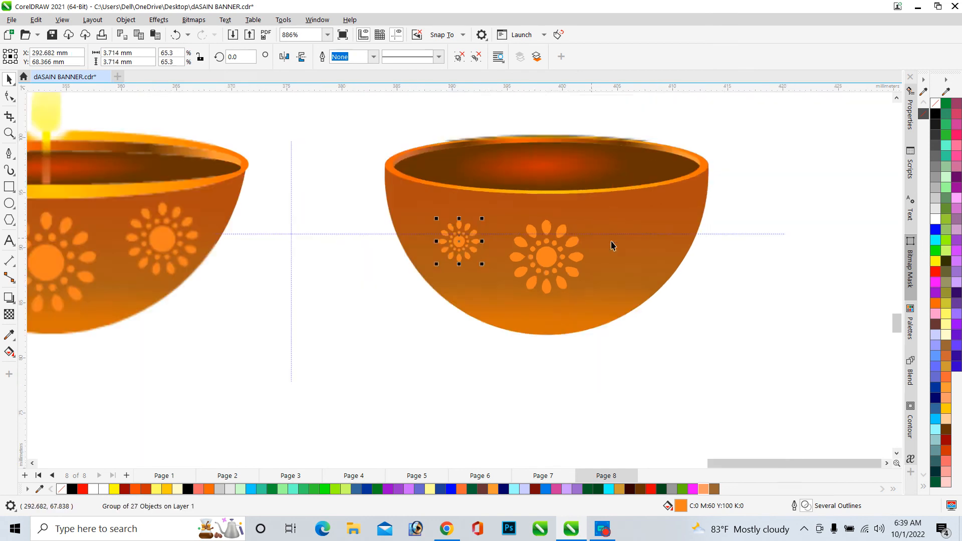
pyautogui.scroll(4, 480, 244)
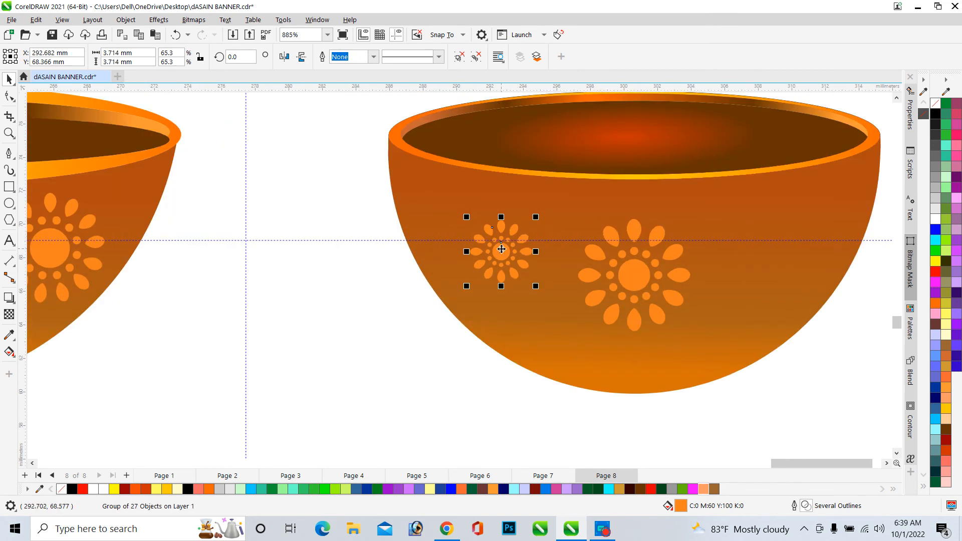
pyautogui.moveTo(499, 249); pyautogui.dragTo(486, 246)
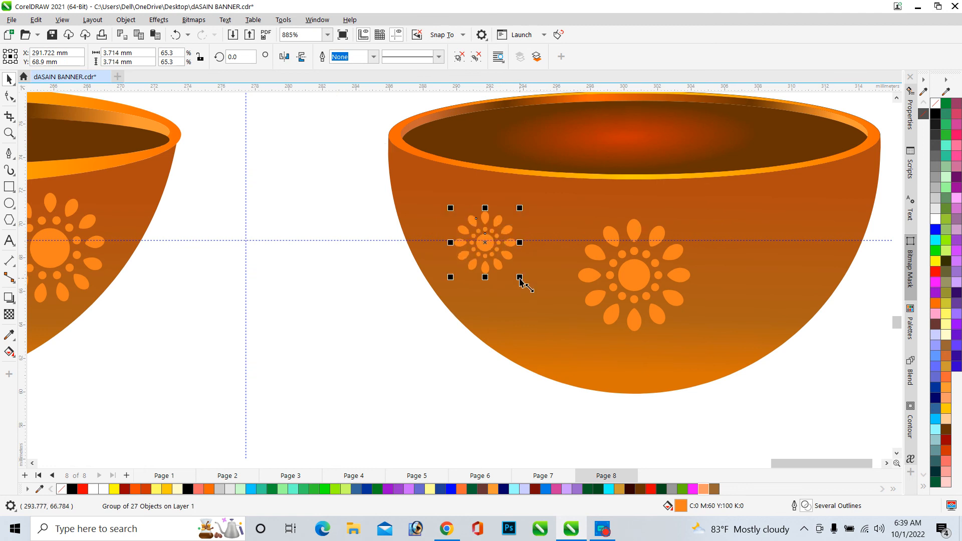
pyautogui.moveTo(519, 277); pyautogui.dragTo(530, 288)
# Copy the small flower across to the matching spot on the bowl's right side
pyautogui.scroll(-4, 389, 260)
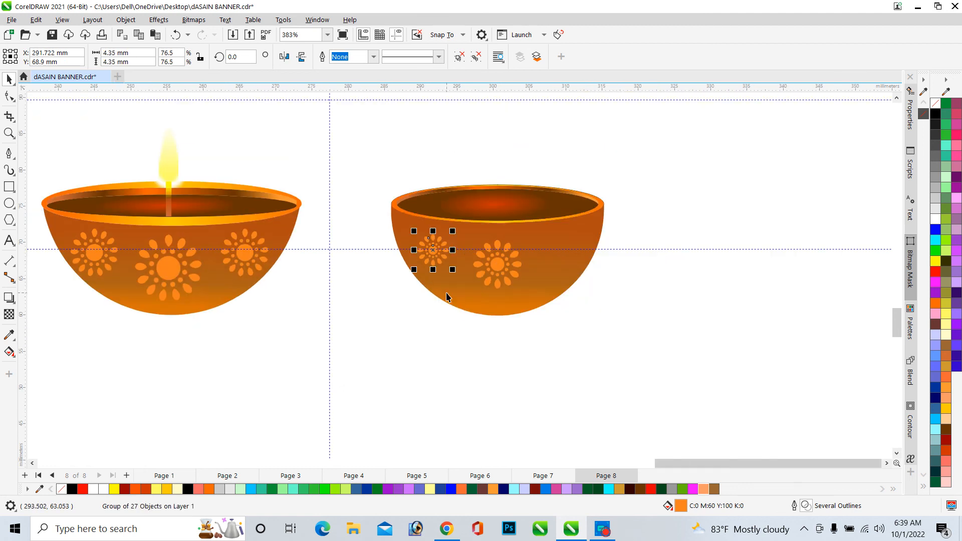
pyautogui.moveTo(436, 249); pyautogui.dragTo(584, 248)
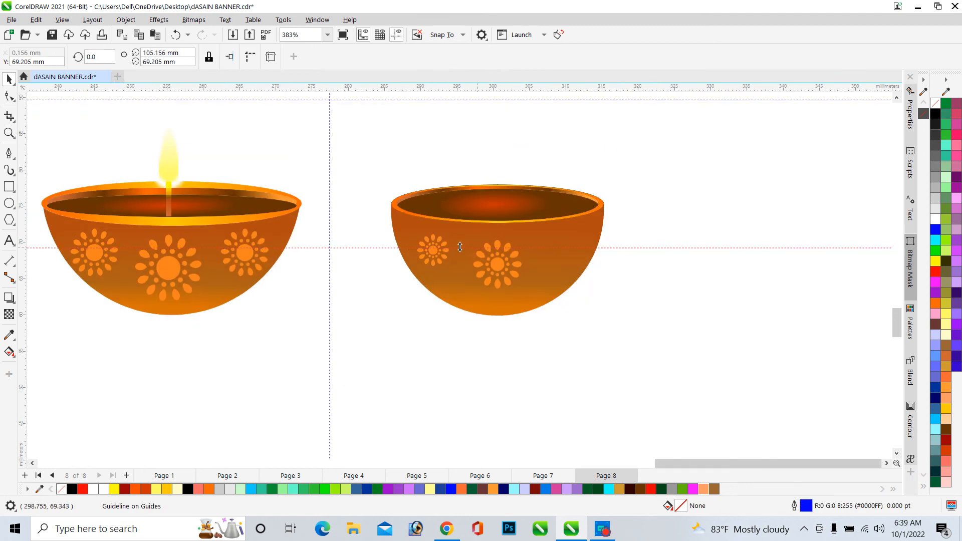
pyautogui.moveTo(453, 258); pyautogui.dragTo(564, 248)
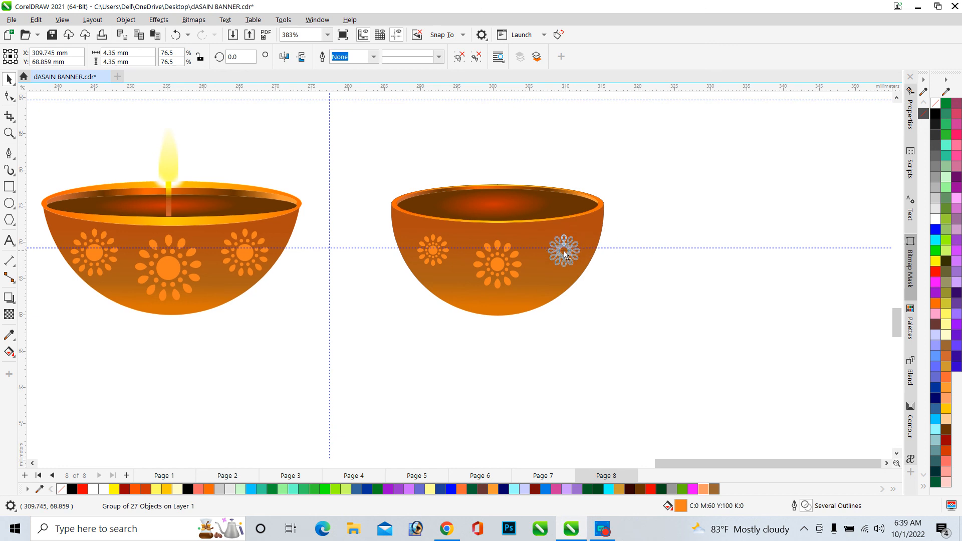
pyautogui.keyDown('shift'); pyautogui.click(434, 240); pyautogui.keyUp('shift')
pyautogui.click(648, 305)
# Compare the rebuilt bowl's flower decoration with the original lamp on the banner at different zoom levels
pyautogui.scroll(2, 504, 253)
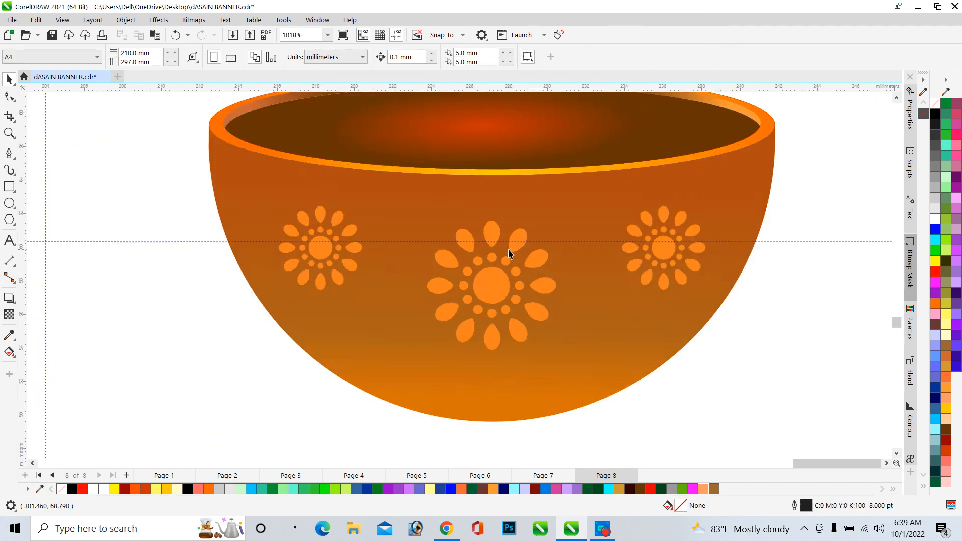
pyautogui.scroll(-2, 515, 253)
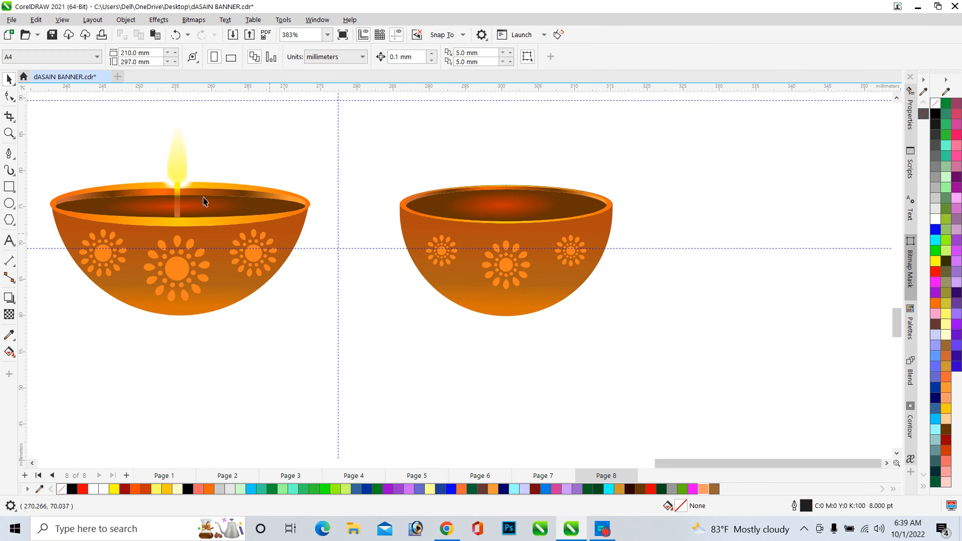
pyautogui.scroll(-5, 203, 202)
pyautogui.click(204, 220)
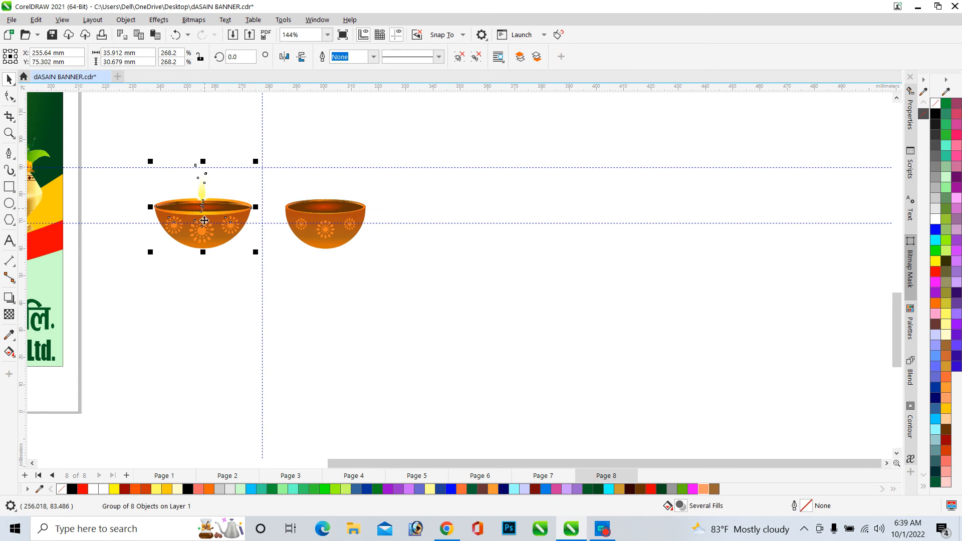
pyautogui.scroll(-5, 300, 221)
pyautogui.scroll(8, 409, 268)
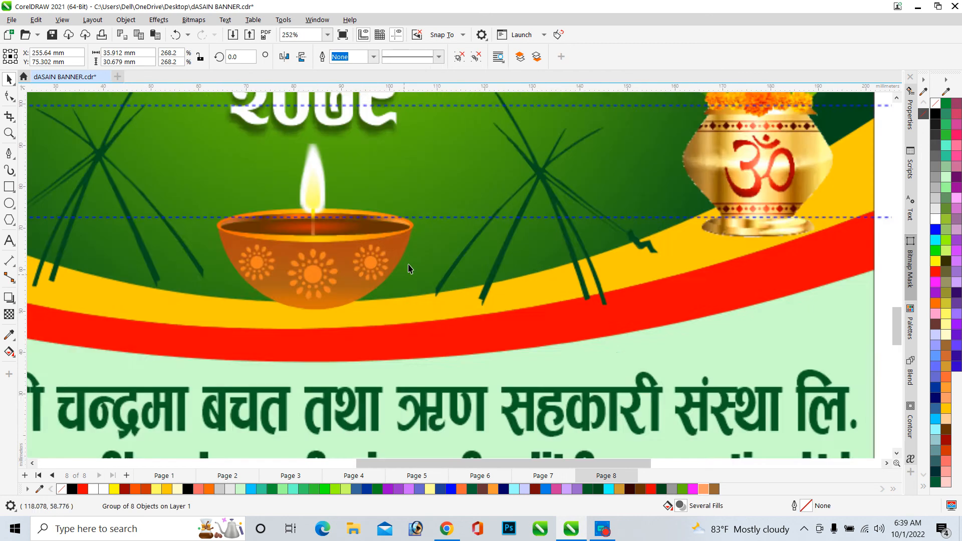
pyautogui.scroll(6, 408, 268)
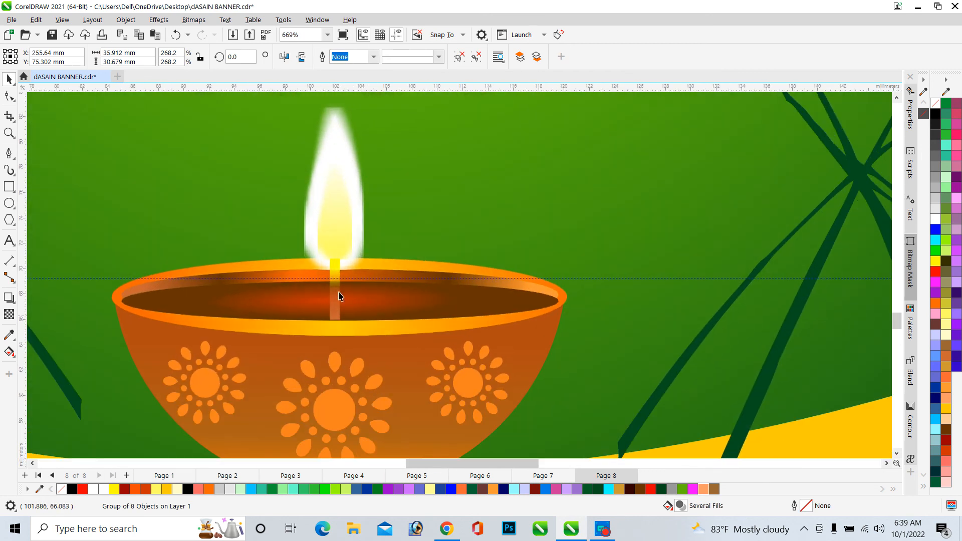
pyautogui.scroll(-5, 333, 231)
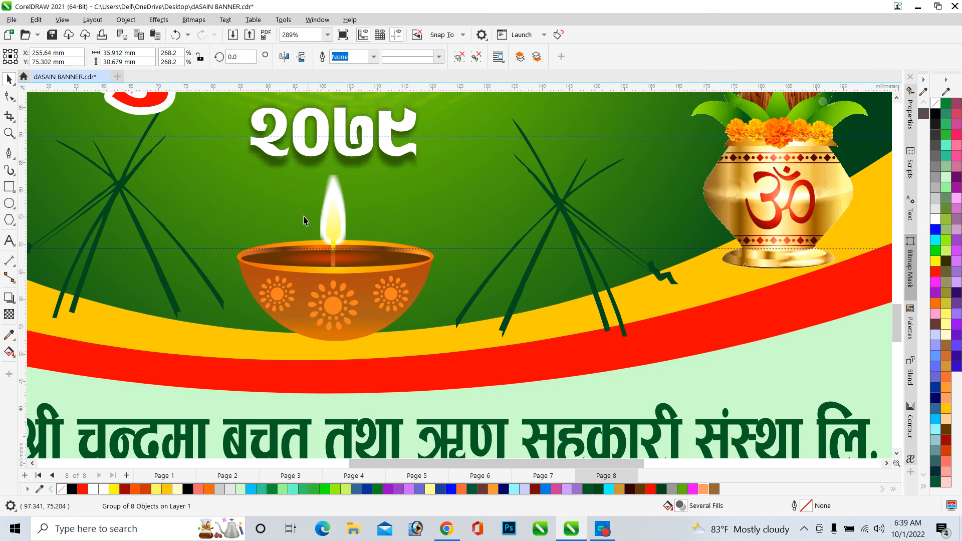
pyautogui.scroll(-2, 261, 224)
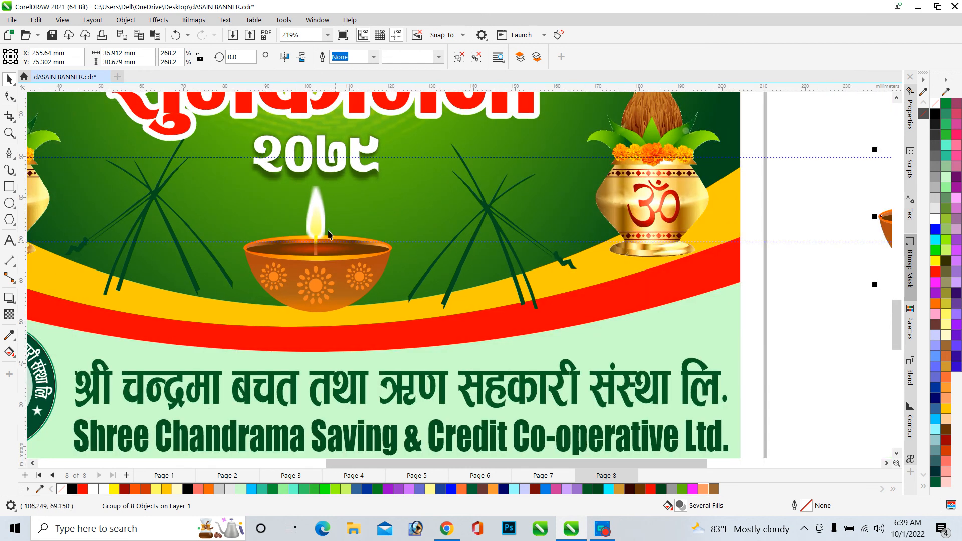
pyautogui.scroll(-3, 272, 227)
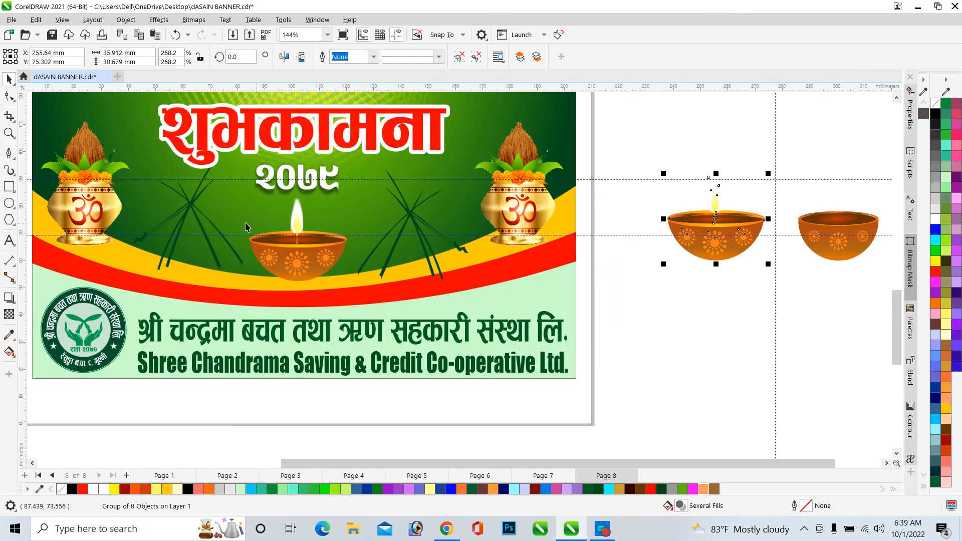
pyautogui.scroll(-2, 223, 227)
pyautogui.scroll(6, 276, 240)
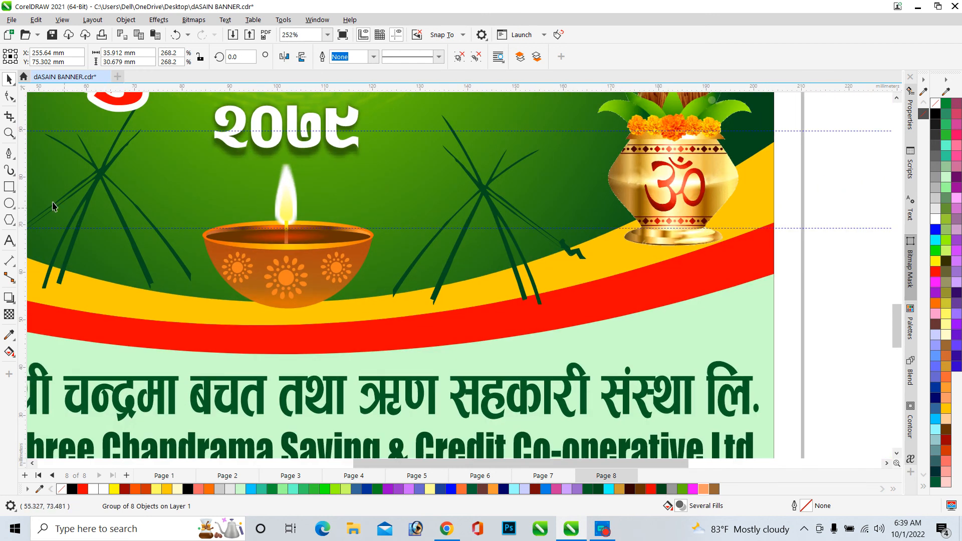
pyautogui.scroll(-8, 293, 249)
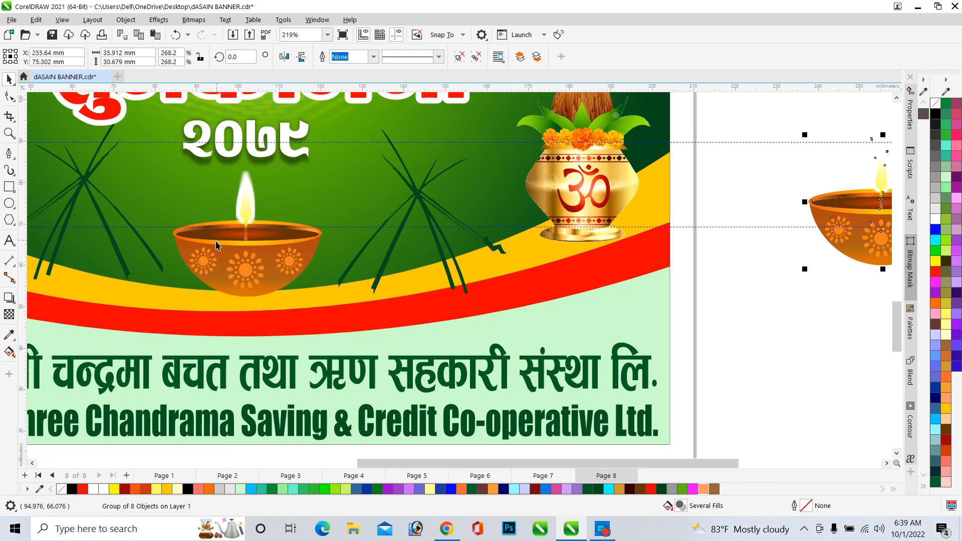
pyautogui.scroll(12, 471, 245)
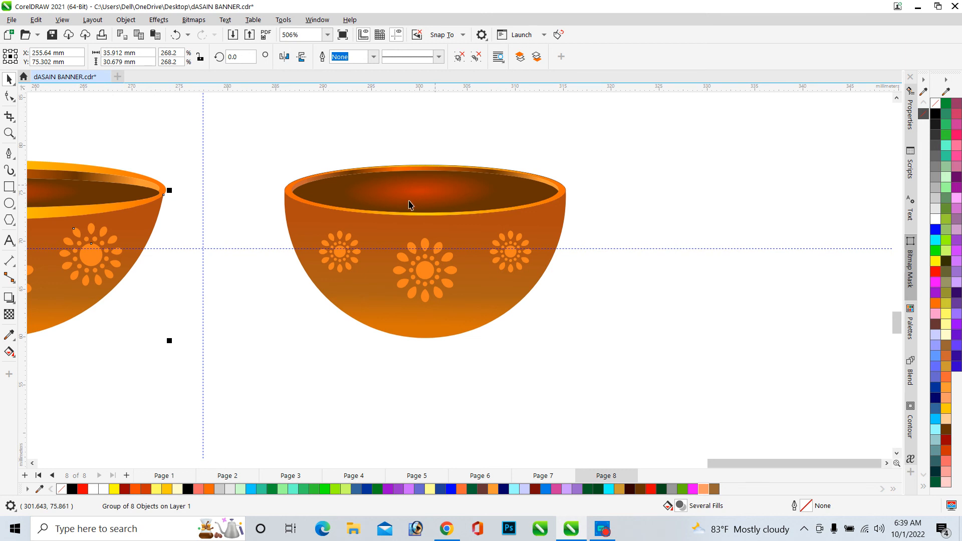
pyautogui.scroll(-4, 533, 243)
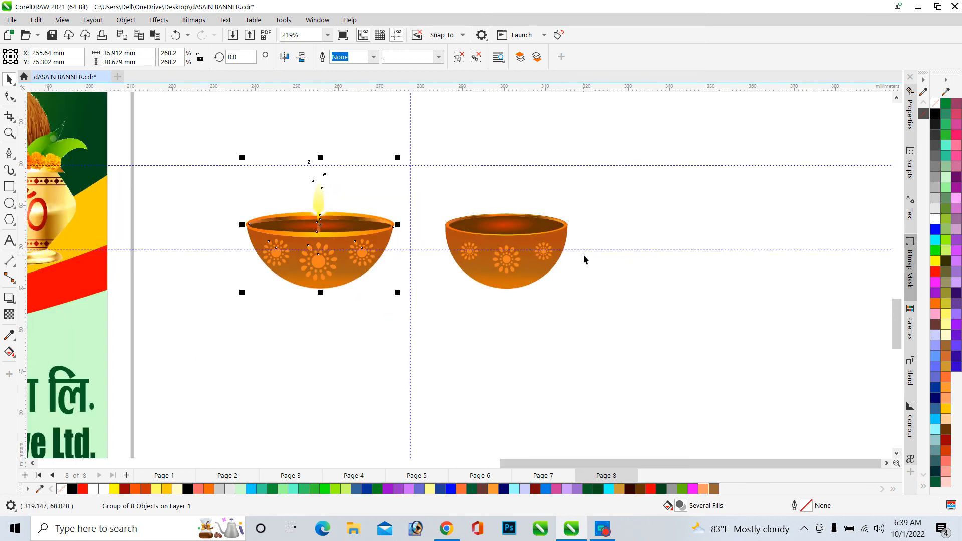
pyautogui.scroll(1, 475, 249)
pyautogui.scroll(5, 320, 223)
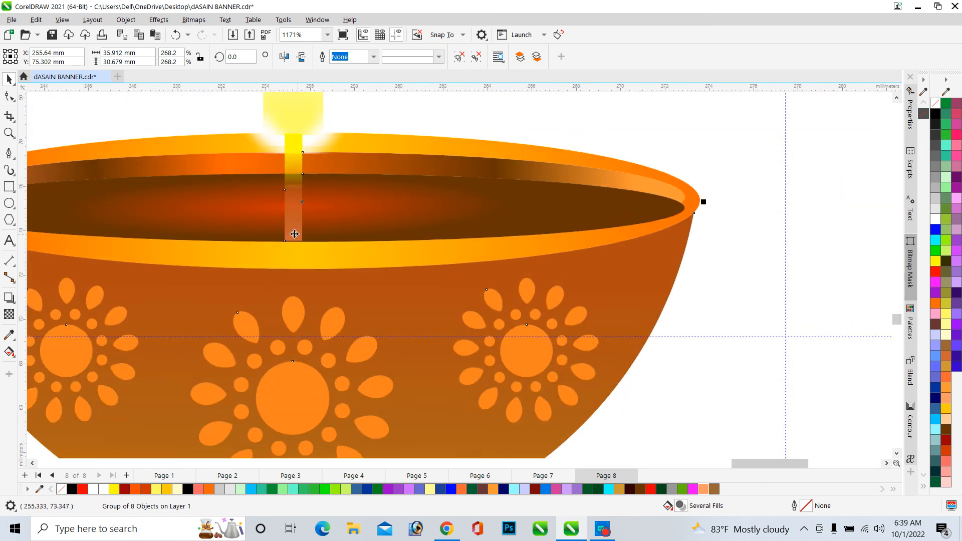
pyautogui.scroll(-4, 303, 181)
pyautogui.scroll(3, 361, 224)
pyautogui.scroll(2, 348, 214)
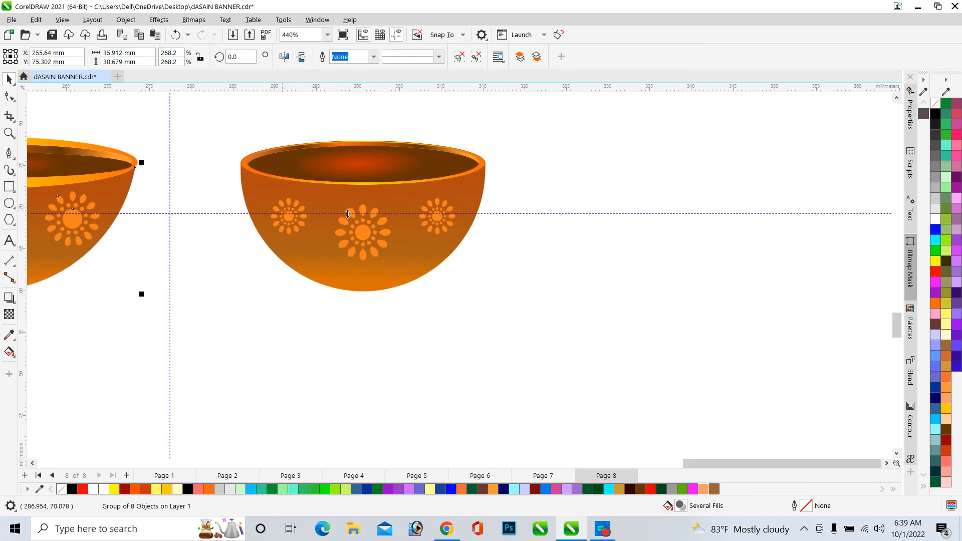
# Draw a thin wick rectangle about 1 × 7.5 mm rising from the bowl's centre, remove its outline and fill it brown
pyautogui.click(9, 186)
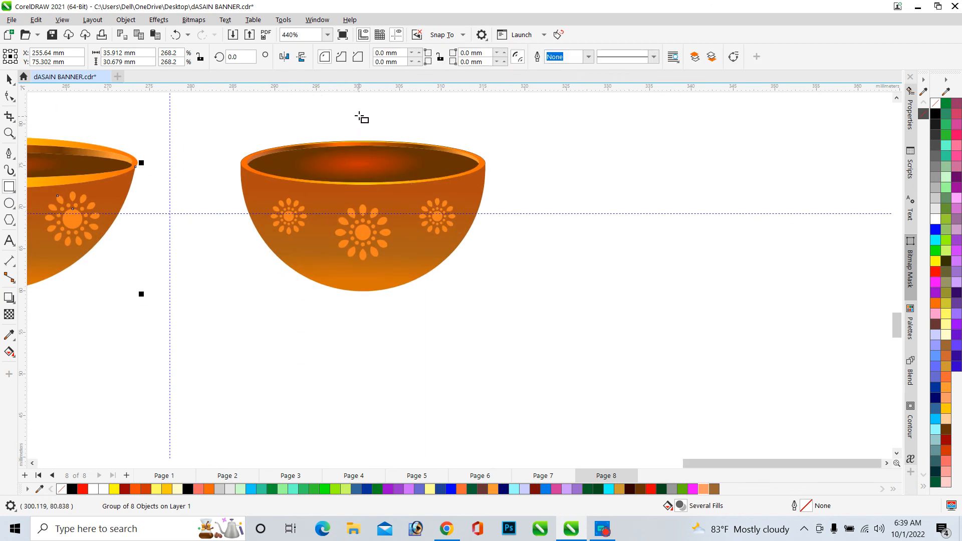
pyautogui.moveTo(357, 112); pyautogui.dragTo(363, 163)
pyautogui.moveTo(369, 175); pyautogui.dragTo(367, 178)
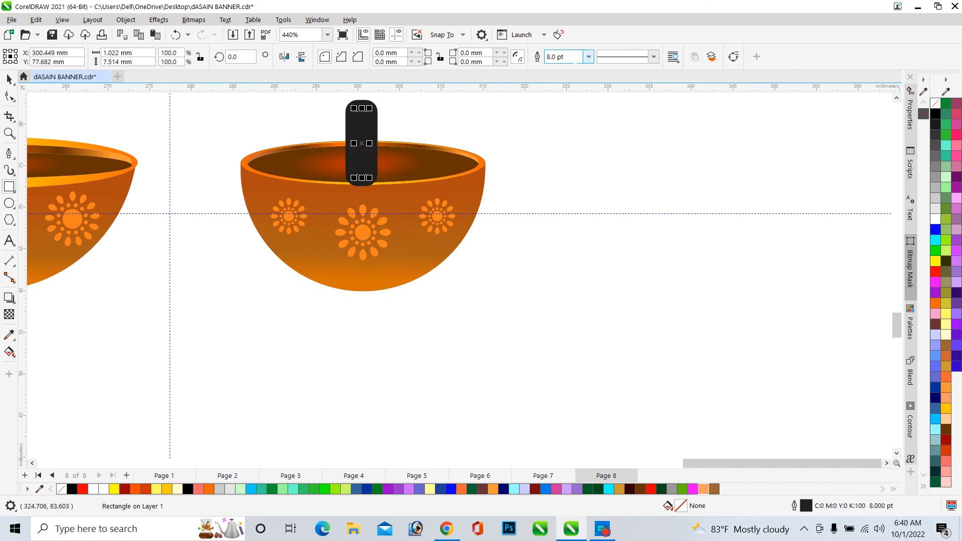
pyautogui.rightClick(935, 103)
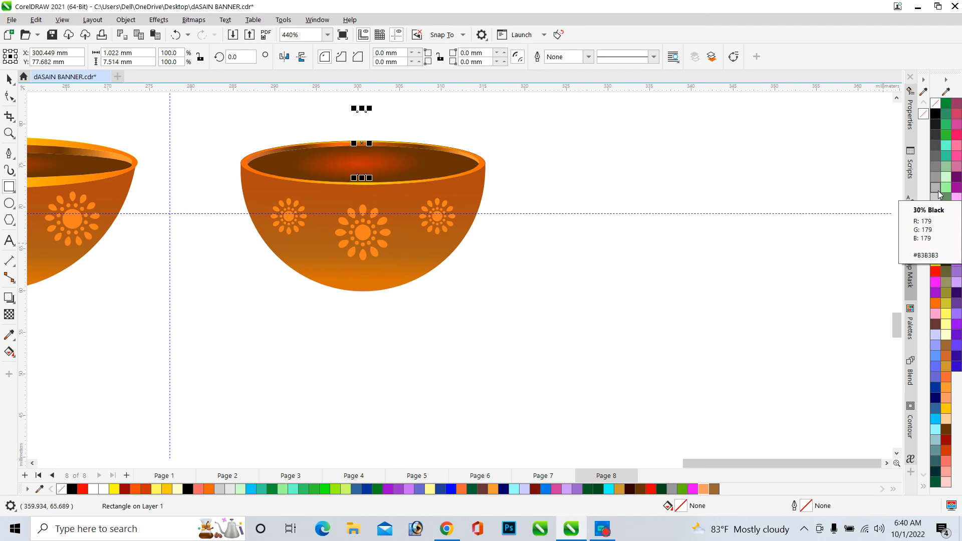
pyautogui.click(715, 490)
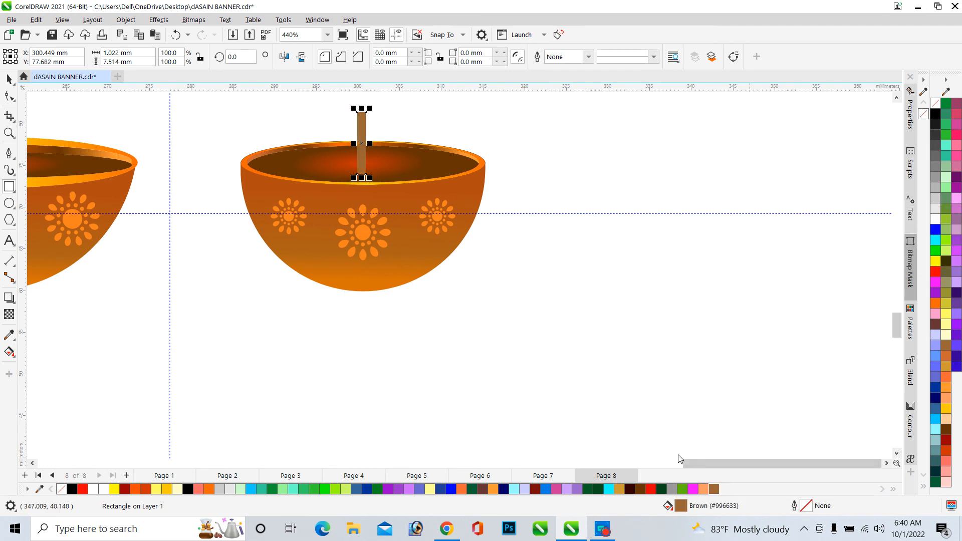
# Change the wick's fill to yellow (#FFCC00)
pyautogui.scroll(-3, 636, 309)
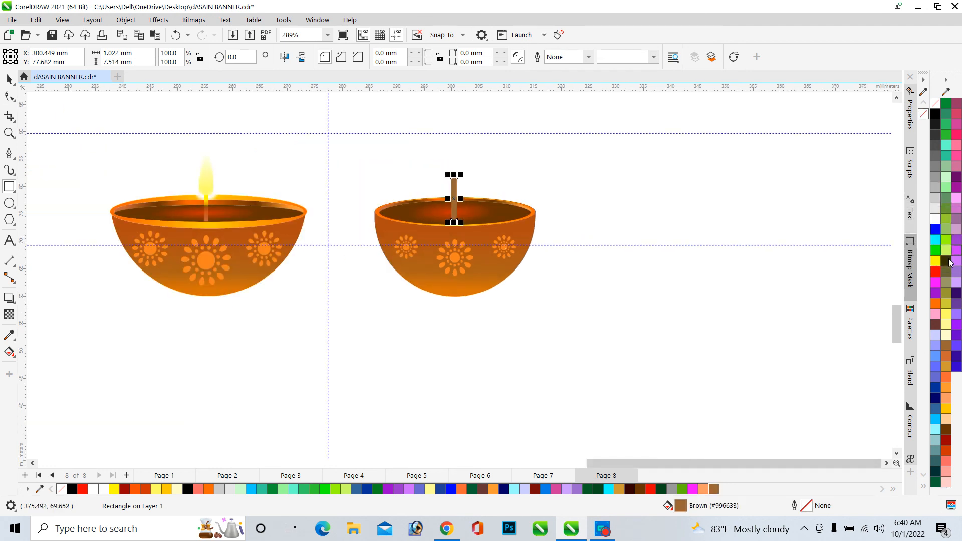
pyautogui.click(946, 409)
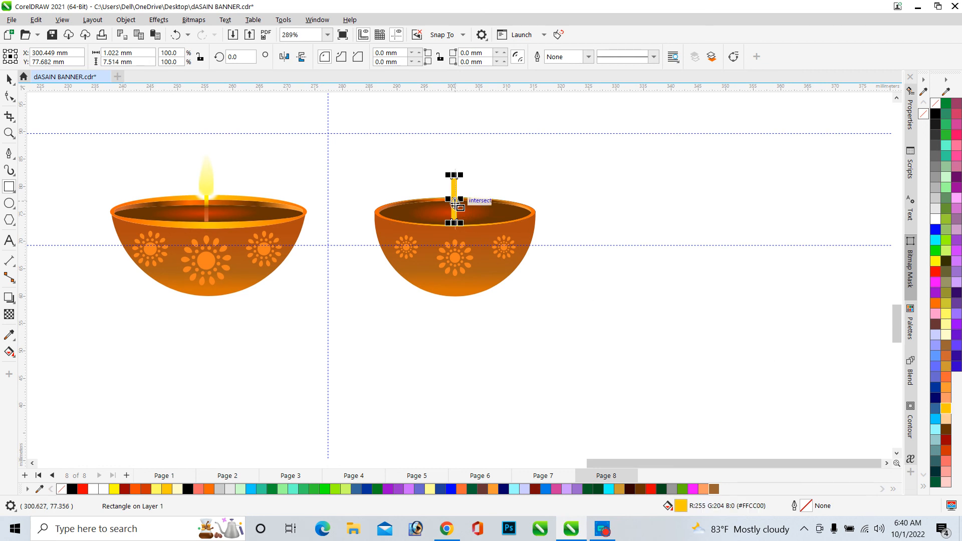
pyautogui.scroll(2, 455, 213)
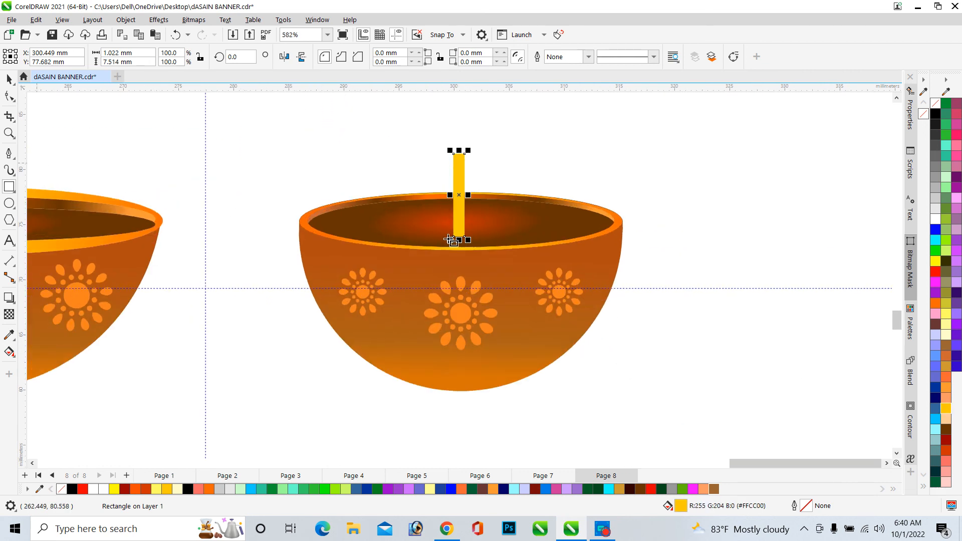
pyautogui.scroll(-1, 449, 240)
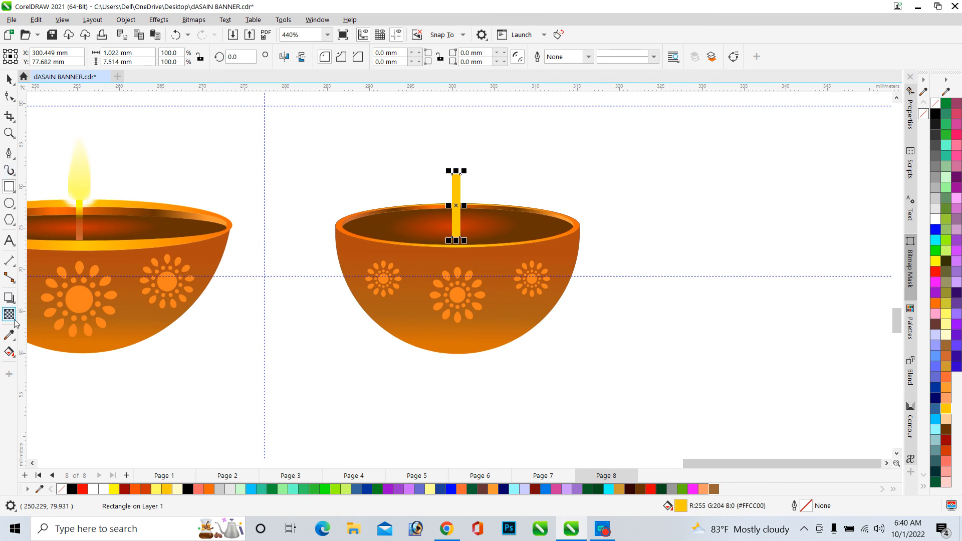
# Apply a vertical fountain fill to the wick, sampling the bowl's dark orange #B73300 for its bottom colour
pyautogui.click(10, 352)
pyautogui.scroll(2, 451, 235)
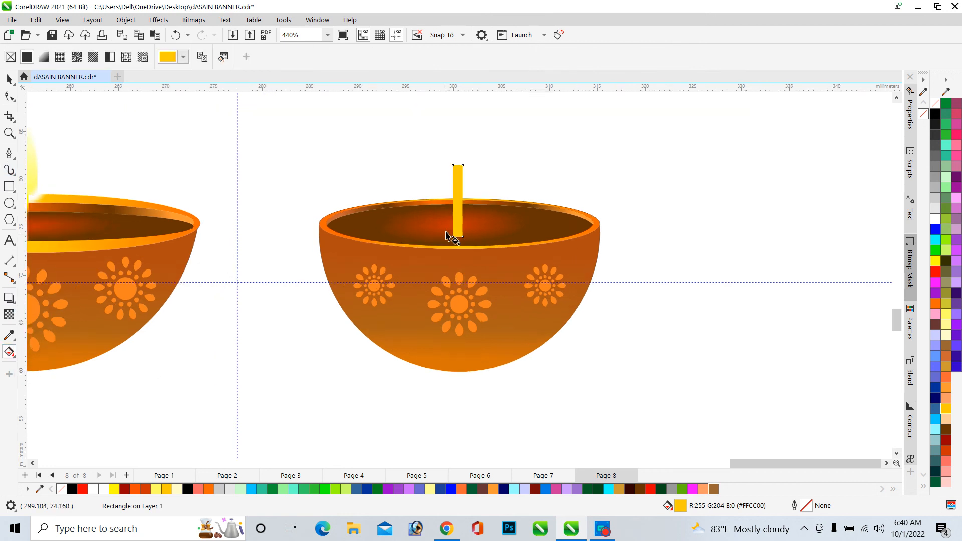
pyautogui.moveTo(463, 133); pyautogui.dragTo(463, 234)
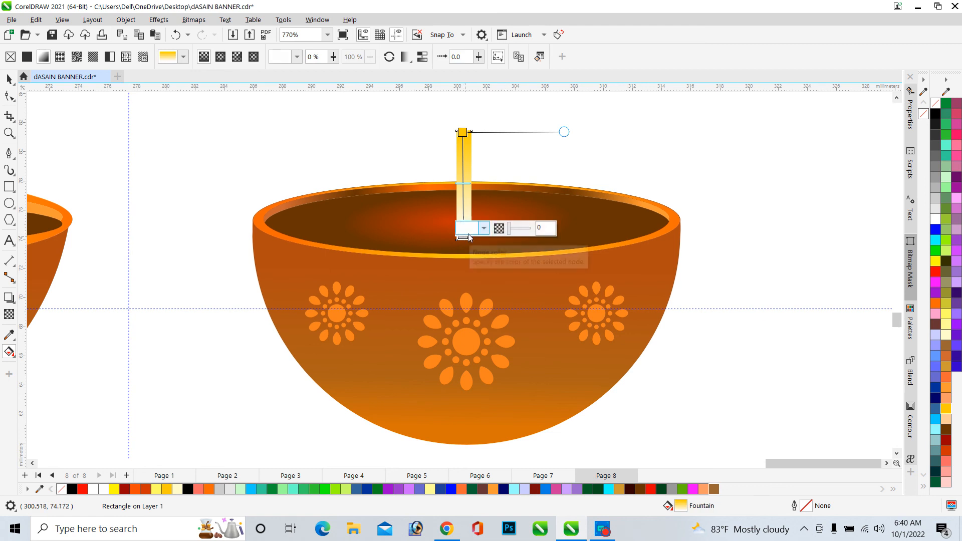
pyautogui.click(483, 228)
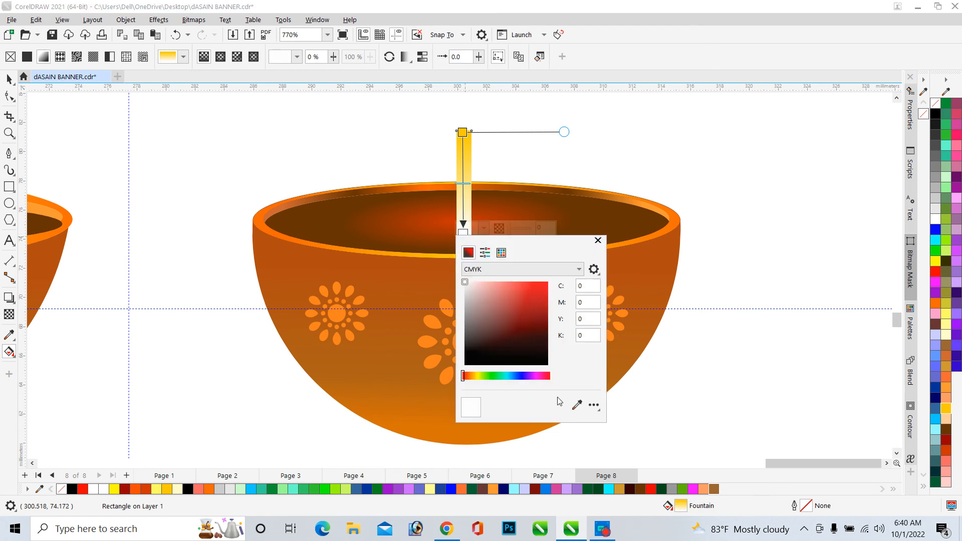
pyautogui.click(577, 405)
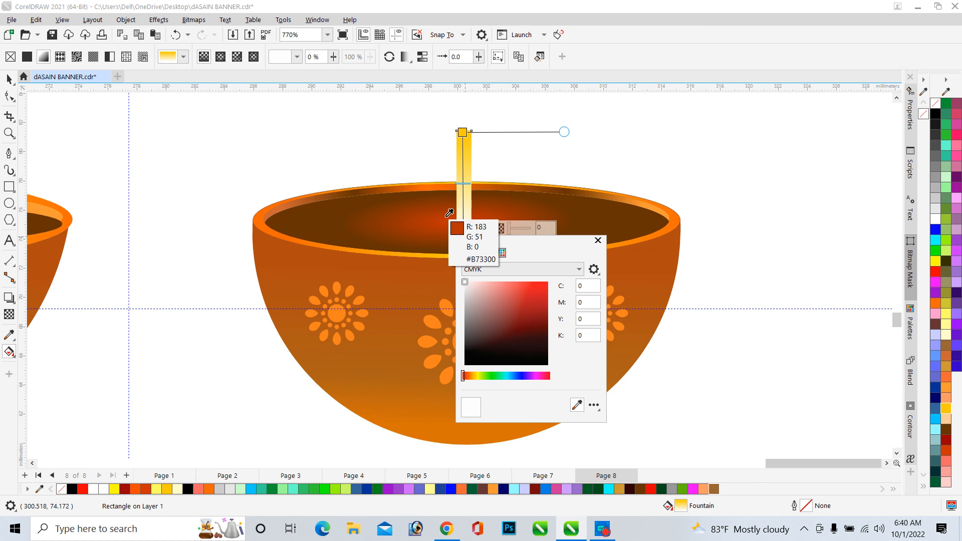
pyautogui.click(447, 216)
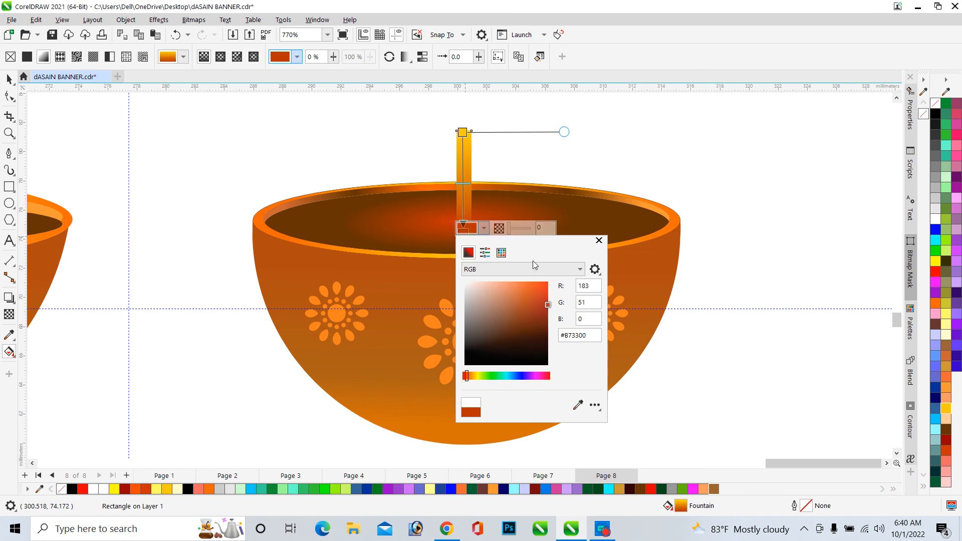
pyautogui.click(599, 240)
pyautogui.press('space')
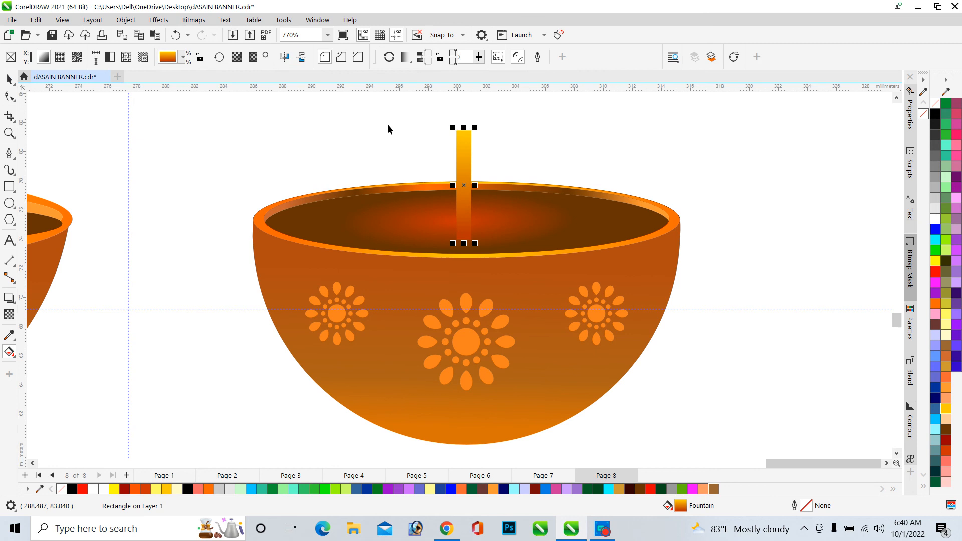
pyautogui.click(388, 129)
# Shorten the wick slightly by pulling its top edge down
pyautogui.scroll(-2, 477, 251)
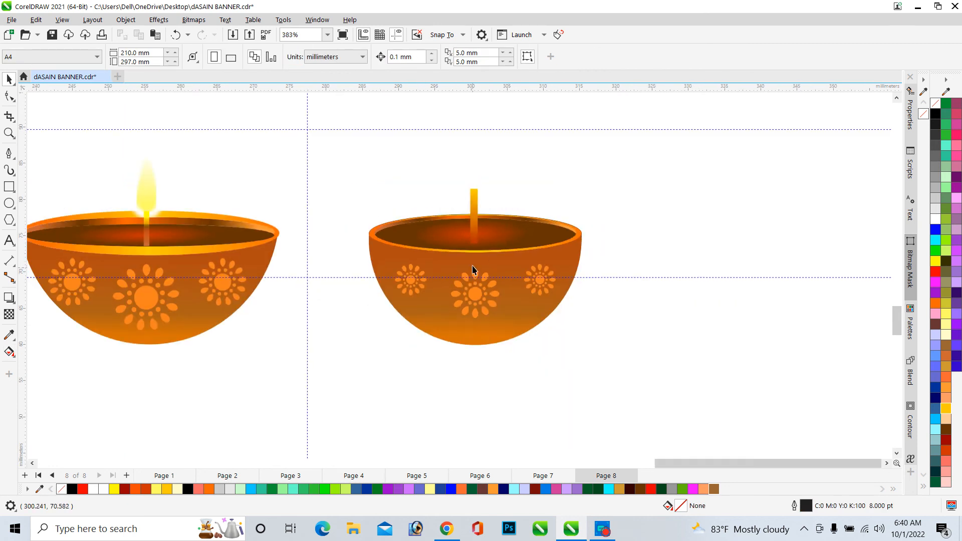
pyautogui.scroll(4, 473, 269)
pyautogui.click(476, 211)
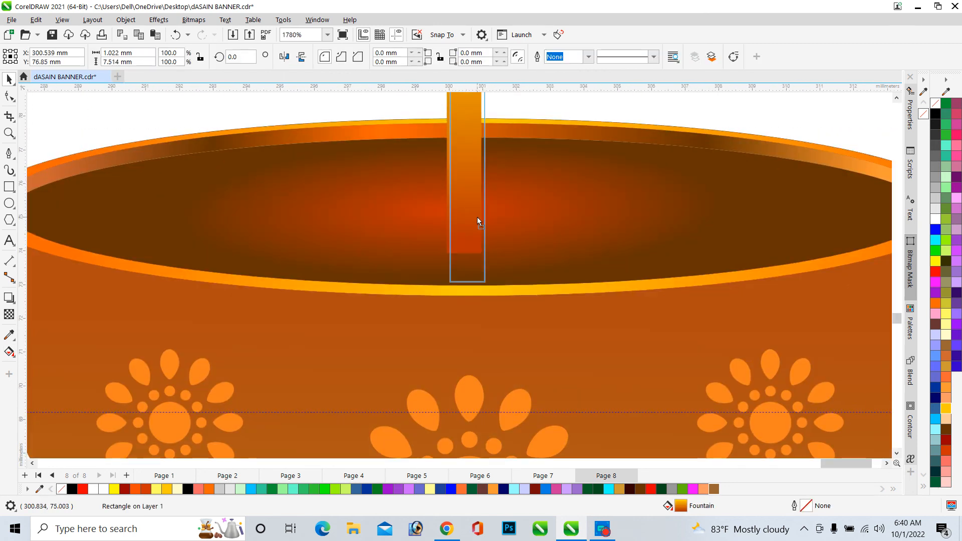
pyautogui.moveTo(477, 221); pyautogui.dragTo(477, 221)
pyautogui.scroll(-4, 451, 208)
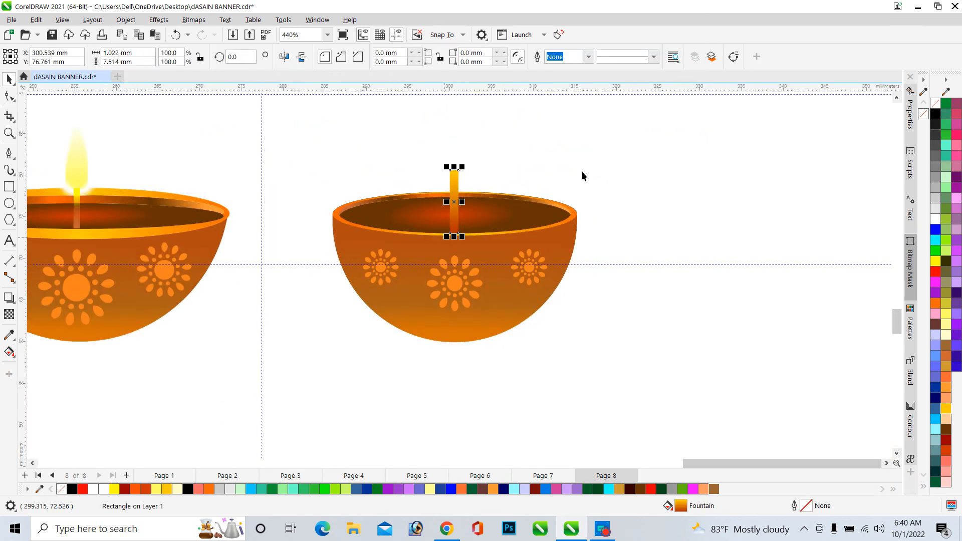
pyautogui.click(582, 175)
pyautogui.scroll(-2, 390, 237)
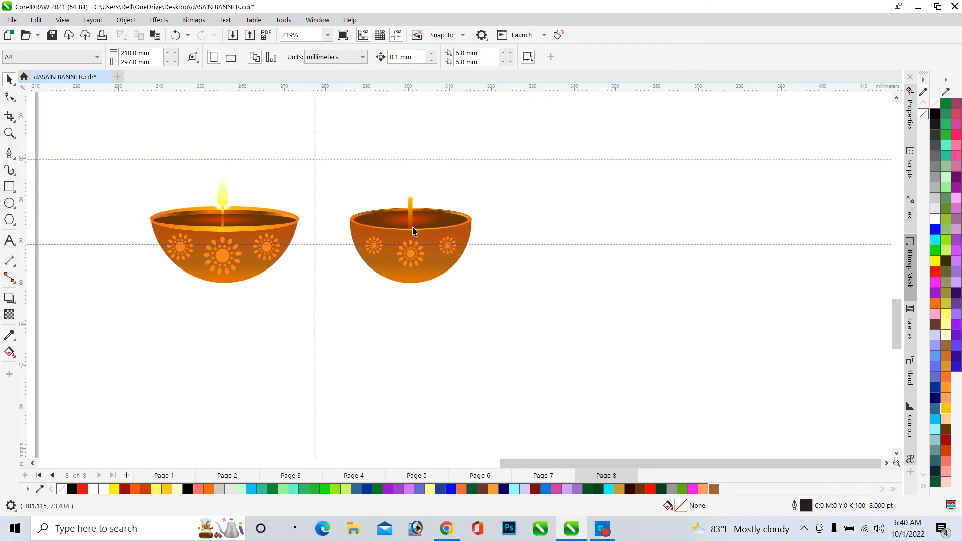
pyautogui.click(411, 207)
pyautogui.scroll(4, 412, 205)
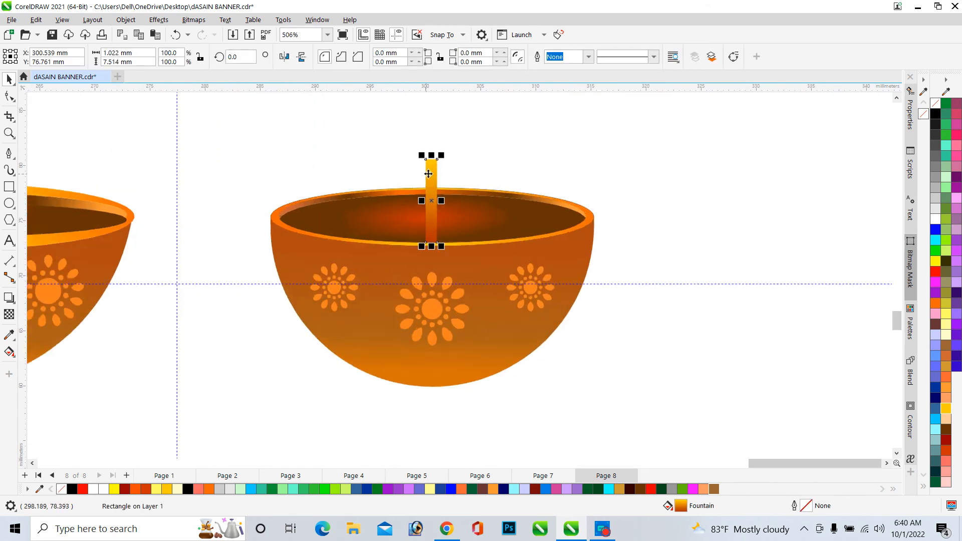
pyautogui.moveTo(435, 152); pyautogui.dragTo(441, 177)
pyautogui.scroll(-3, 441, 180)
pyautogui.press('Escape')
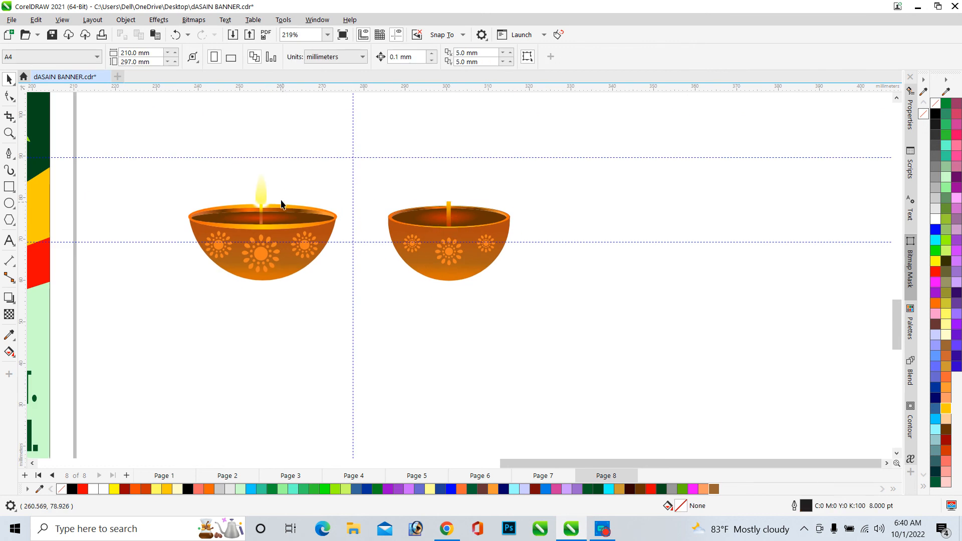
# Compare the new wick with the original lamp on the banner at different zoom levels
pyautogui.scroll(6, 254, 184)
pyautogui.scroll(-7, 531, 194)
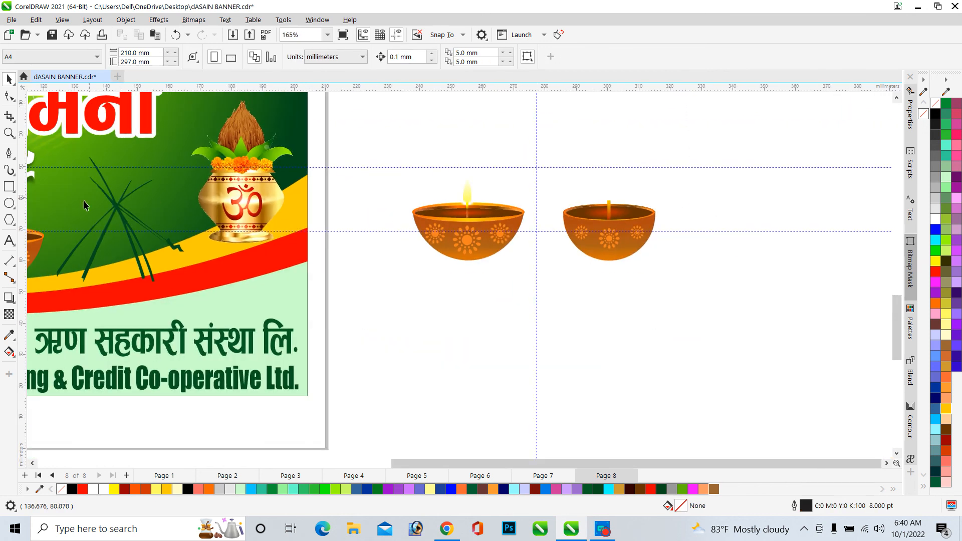
pyautogui.scroll(-2, 84, 204)
pyautogui.scroll(6, 119, 215)
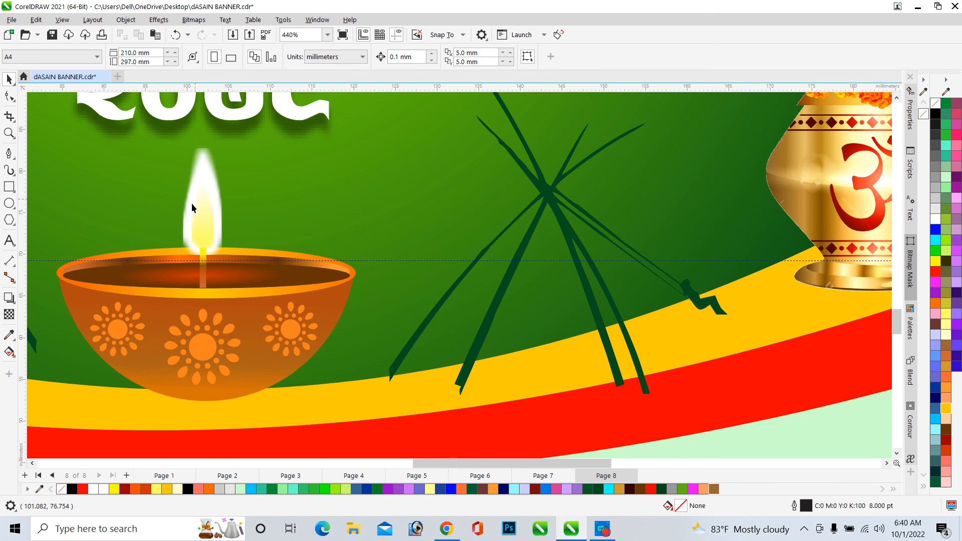
pyautogui.scroll(-5, 173, 219)
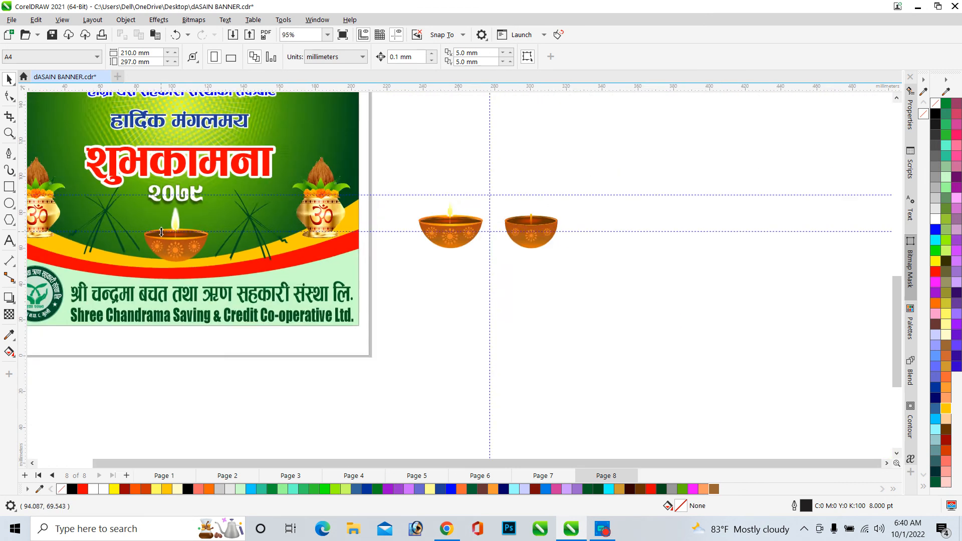
pyautogui.scroll(2, 614, 243)
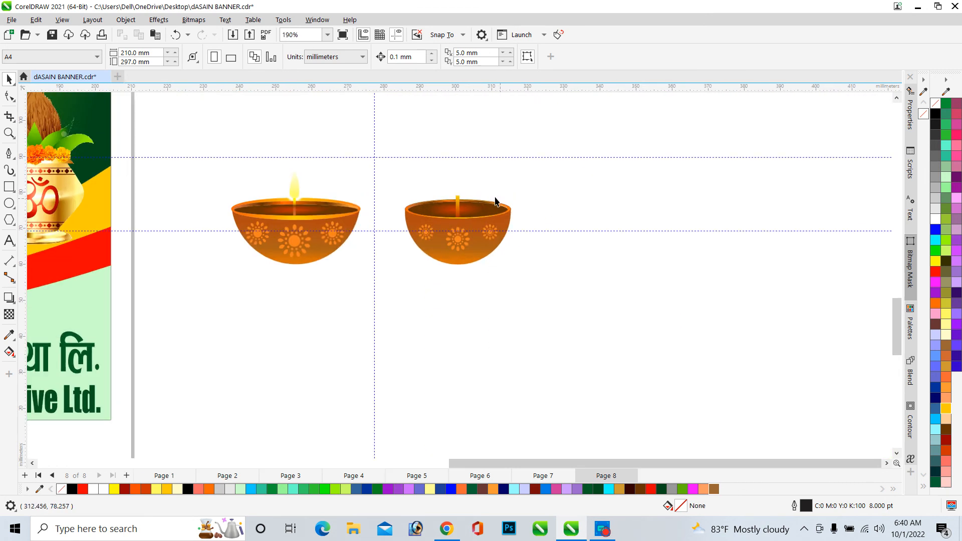
# Draw a flame ellipse about 2.9 × 7.5 mm on top of the wick, remove its outline and fill it light lavender #CCCCFF
pyautogui.click(9, 203)
pyautogui.scroll(2, 433, 183)
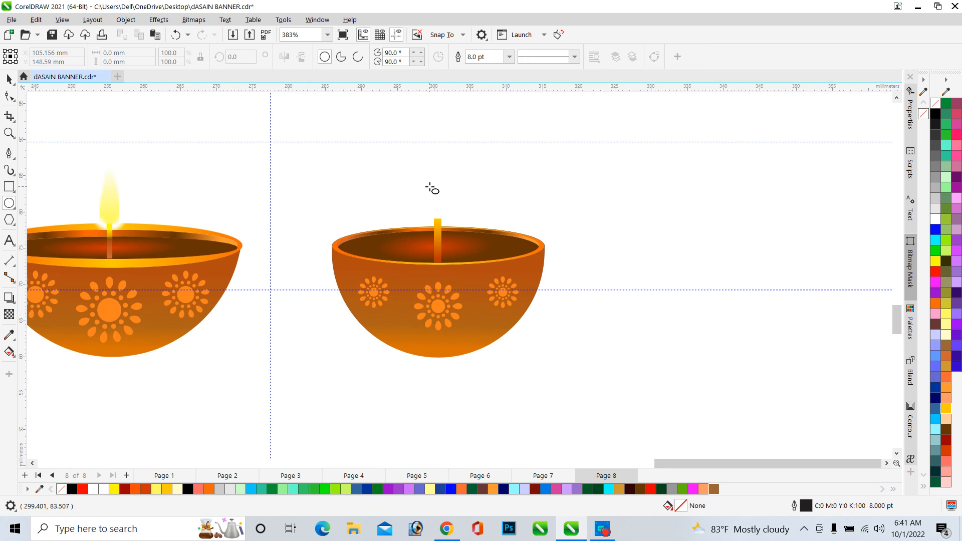
pyautogui.moveTo(427, 174); pyautogui.dragTo(449, 229)
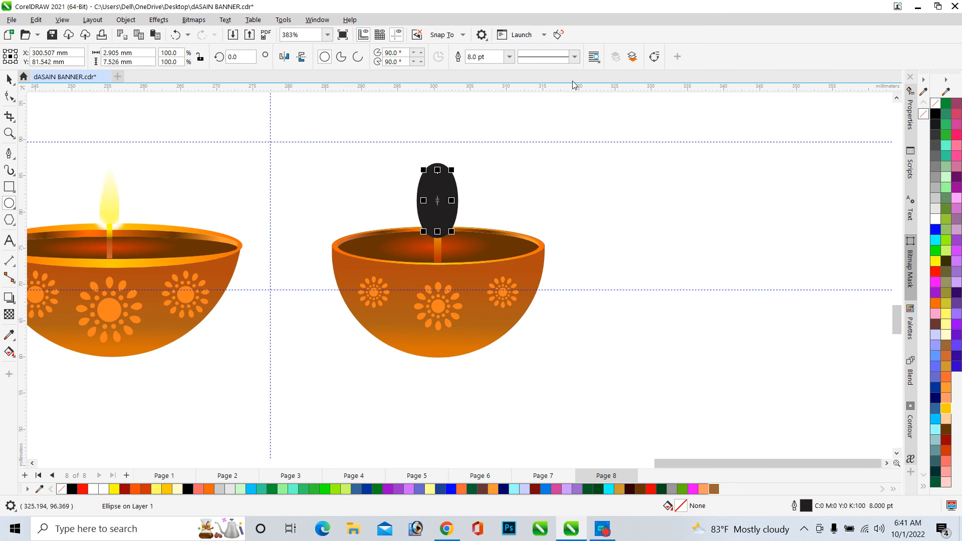
pyautogui.rightClick(937, 105)
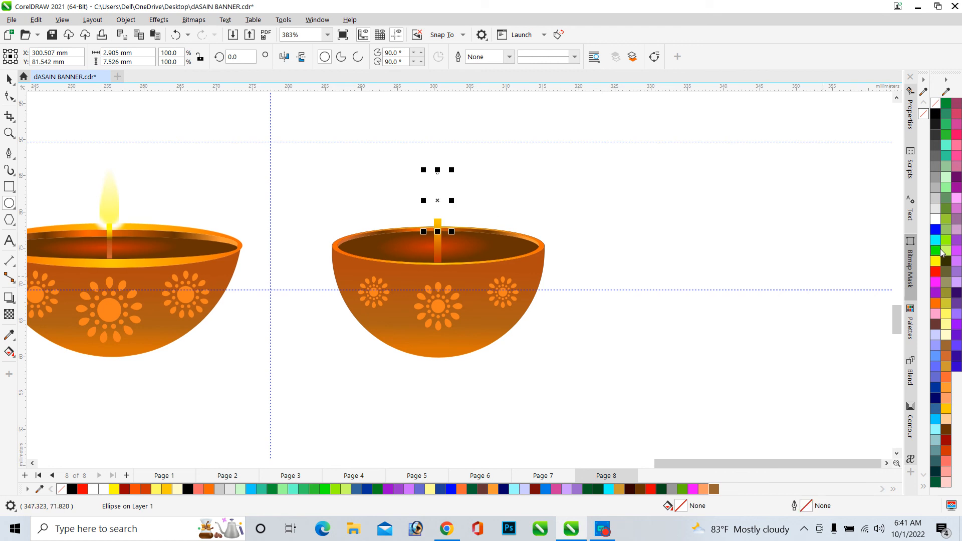
pyautogui.click(936, 336)
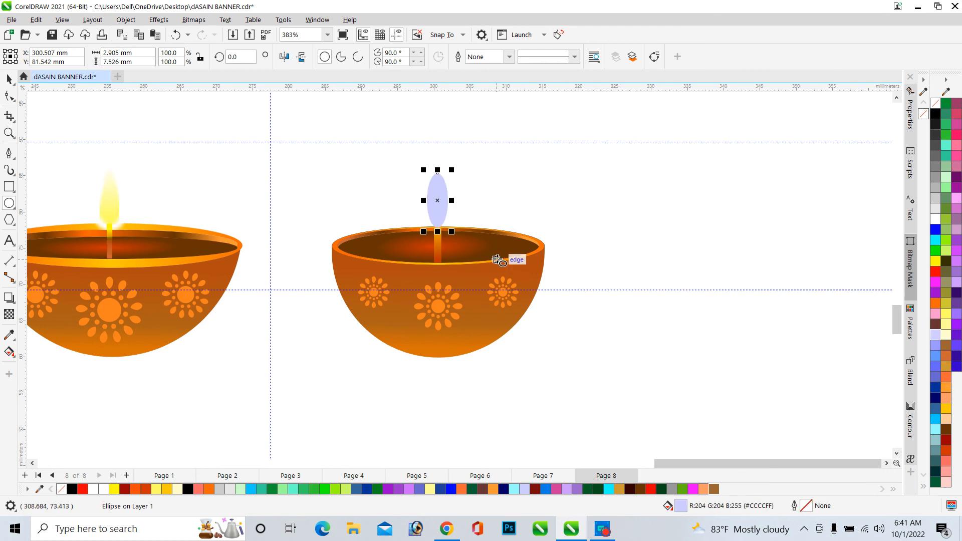
# Draw a large rectangle about 177 × 190 mm below the lamps, fill it black and remove its outline
pyautogui.scroll(-2, 616, 241)
pyautogui.scroll(-2, 620, 241)
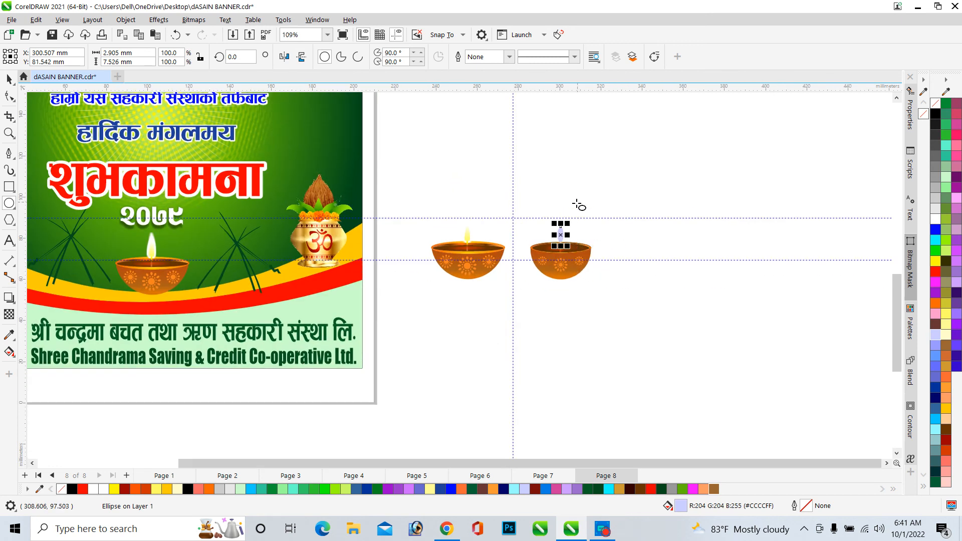
pyautogui.press('F6')
pyautogui.scroll(-2, 315, 197)
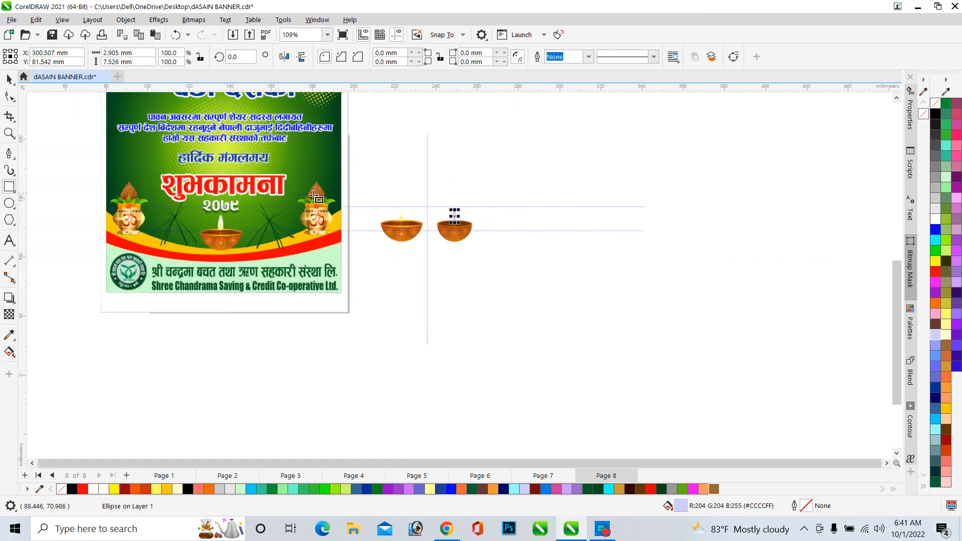
pyautogui.scroll(-2, 314, 197)
pyautogui.moveTo(462, 249)
pyautogui.mouseDown()
pyautogui.moveTo(622, 393)
pyautogui.moveTo(622, 421)
pyautogui.mouseUp()
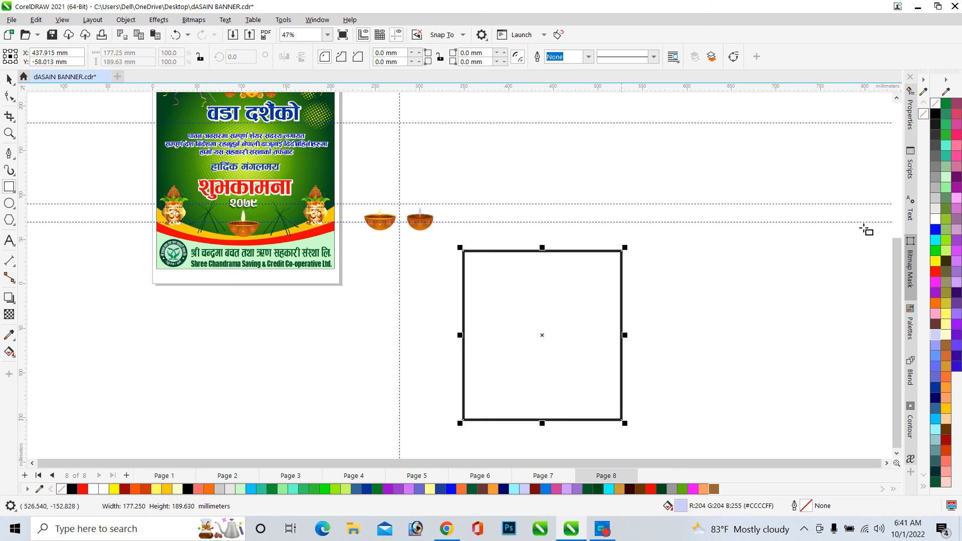
pyautogui.click(936, 115)
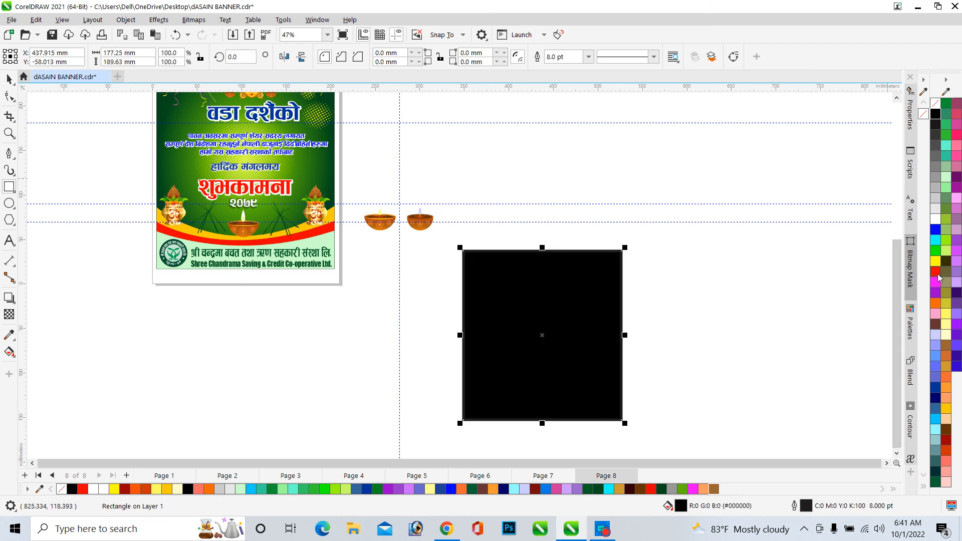
pyautogui.click(936, 273)
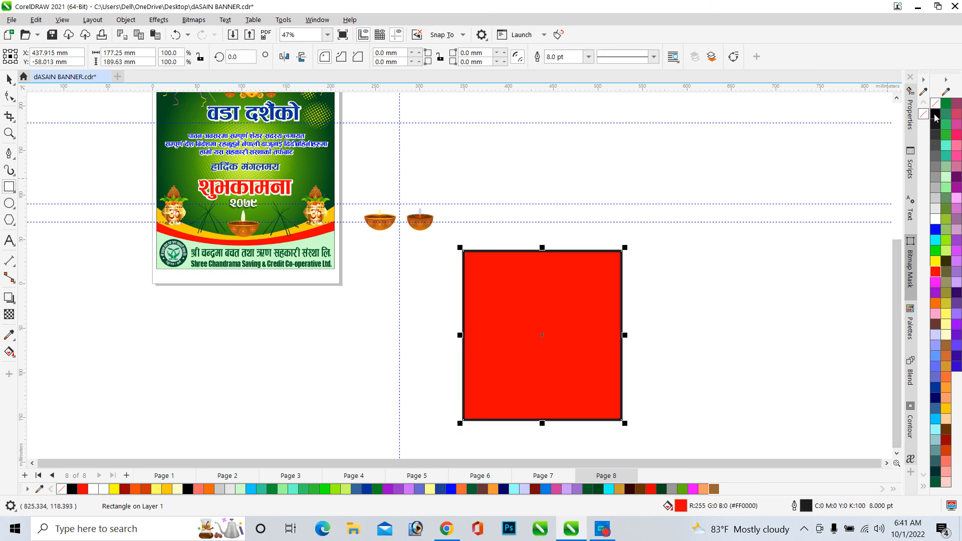
pyautogui.click(935, 117)
pyautogui.rightClick(934, 103)
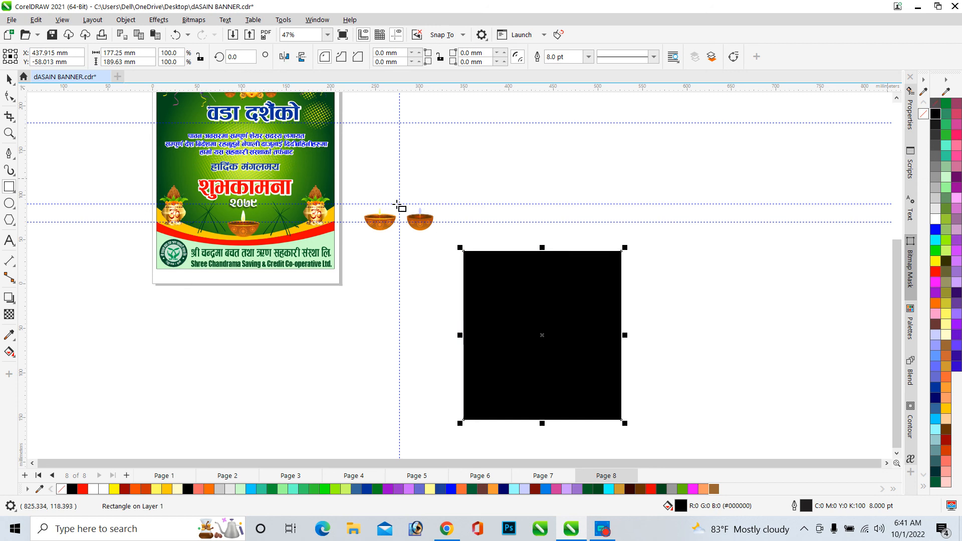
pyautogui.click(11, 81)
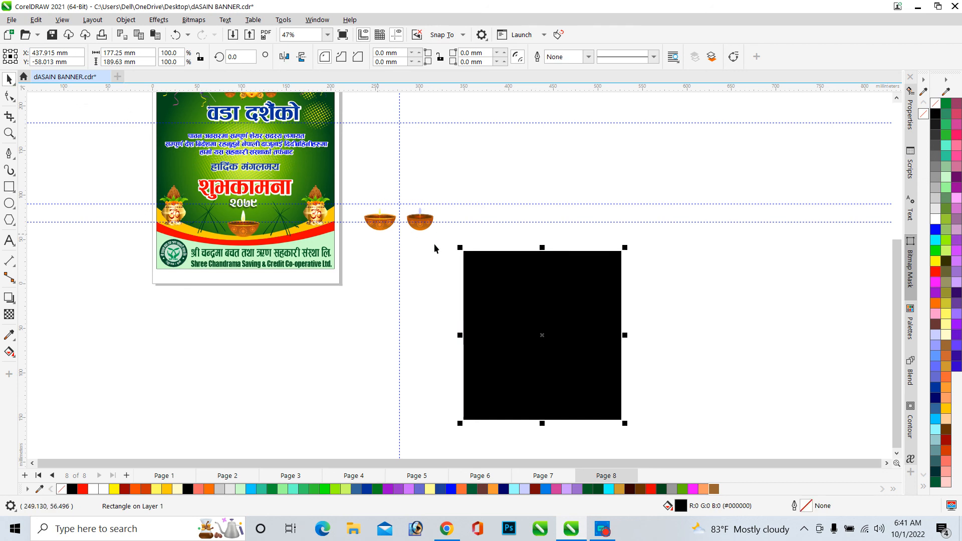
# Select the whole lamp and move it onto the middle of the black background rectangle
pyautogui.moveTo(442, 247); pyautogui.dragTo(398, 175)
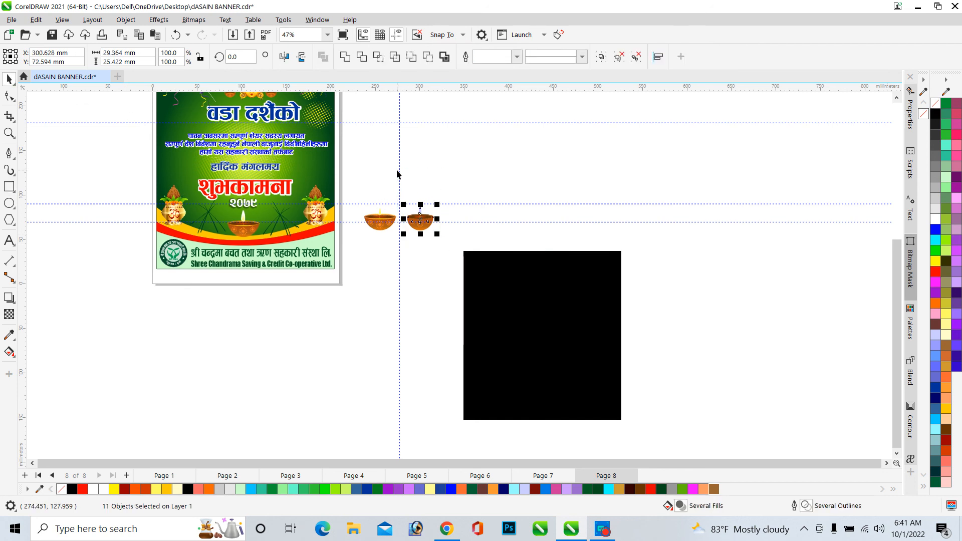
pyautogui.moveTo(430, 223); pyautogui.dragTo(524, 321)
pyautogui.scroll(2, 542, 348)
pyautogui.moveTo(546, 287); pyautogui.dragTo(655, 388)
pyautogui.scroll(4, 639, 317)
pyautogui.scroll(-7, 508, 211)
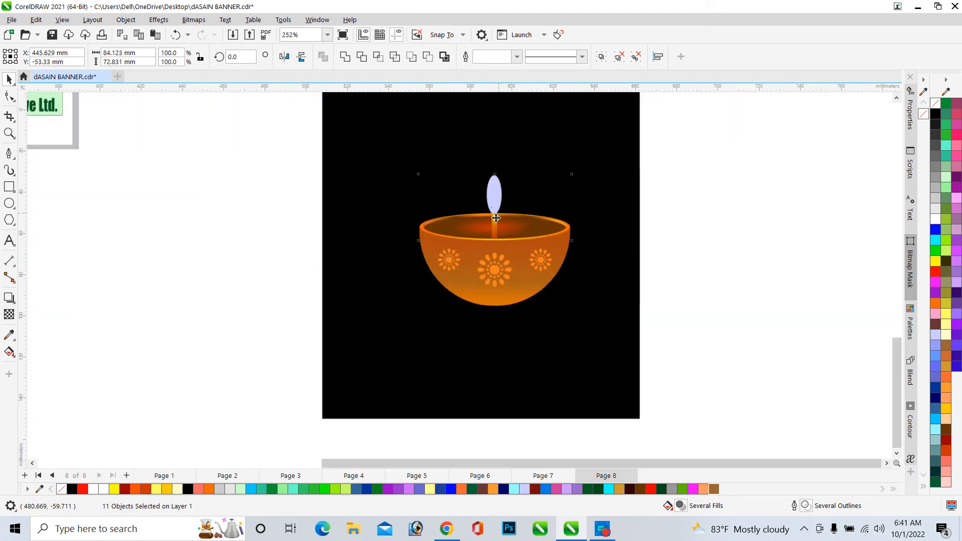
# Enlarge the flame ellipse proportionally from its corner to about 9.4 × 24.3 mm
pyautogui.click(770, 230)
pyautogui.scroll(6, 493, 218)
pyautogui.click(500, 185)
pyautogui.scroll(1, 499, 173)
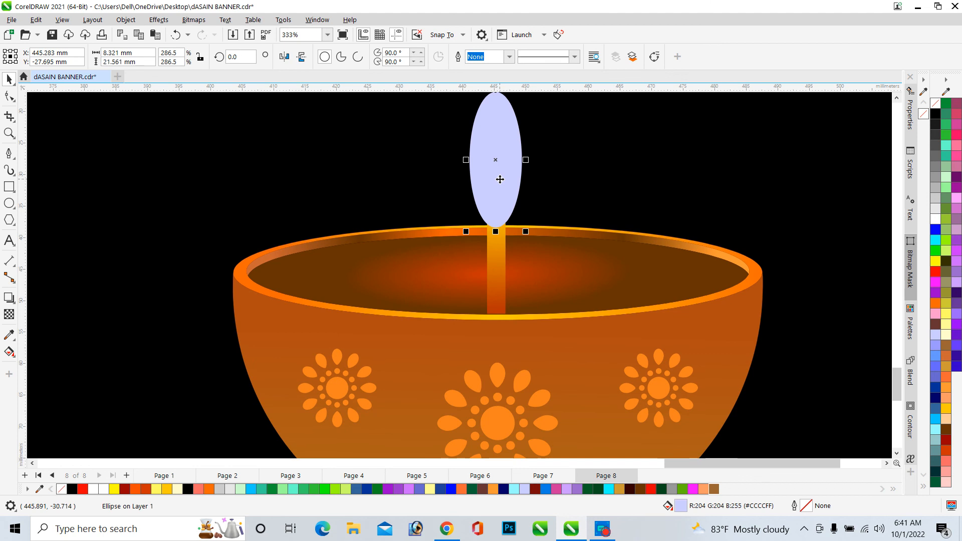
pyautogui.scroll(-2, 502, 163)
pyautogui.scroll(3, 501, 163)
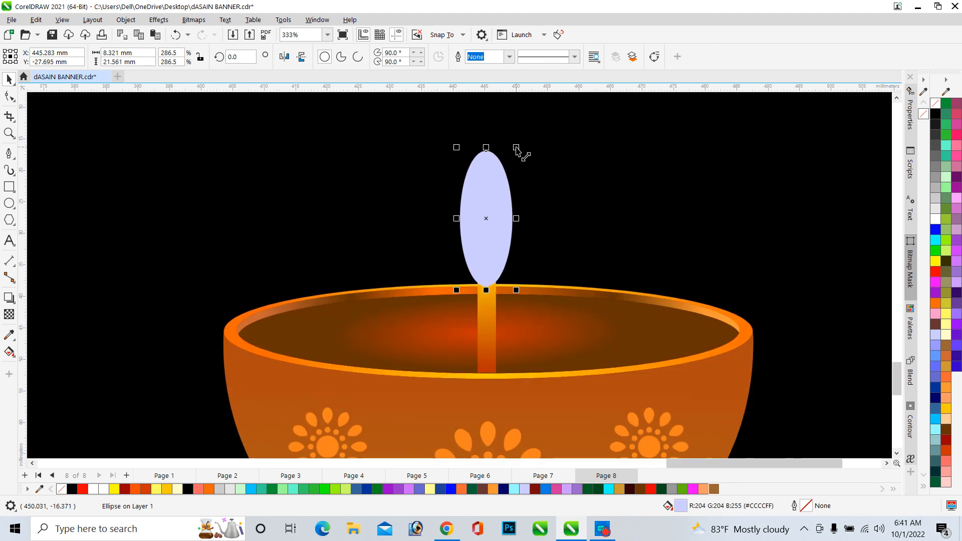
pyautogui.moveTo(513, 146); pyautogui.dragTo(525, 114)
pyautogui.scroll(-6, 449, 285)
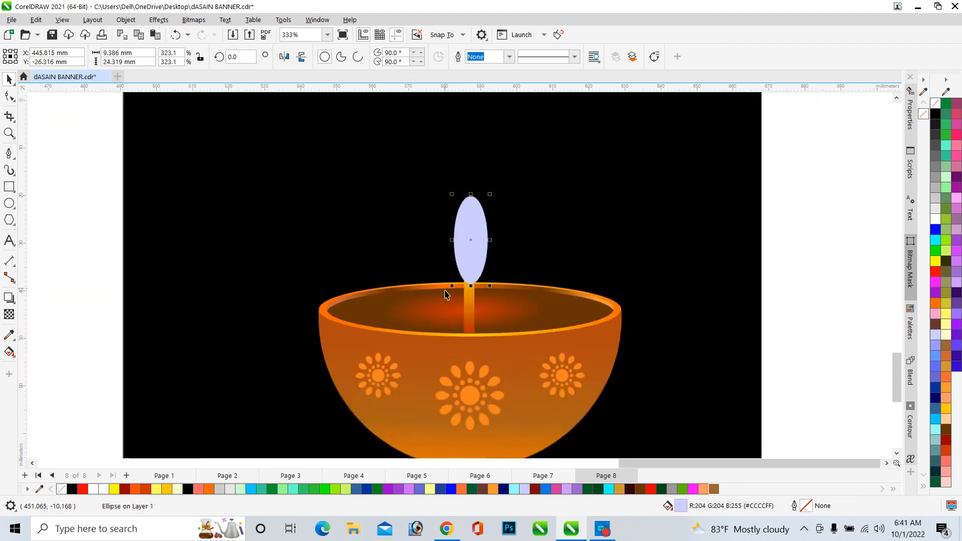
pyautogui.scroll(2, 477, 227)
pyautogui.scroll(1, 476, 222)
pyautogui.moveTo(465, 249); pyautogui.dragTo(463, 248)
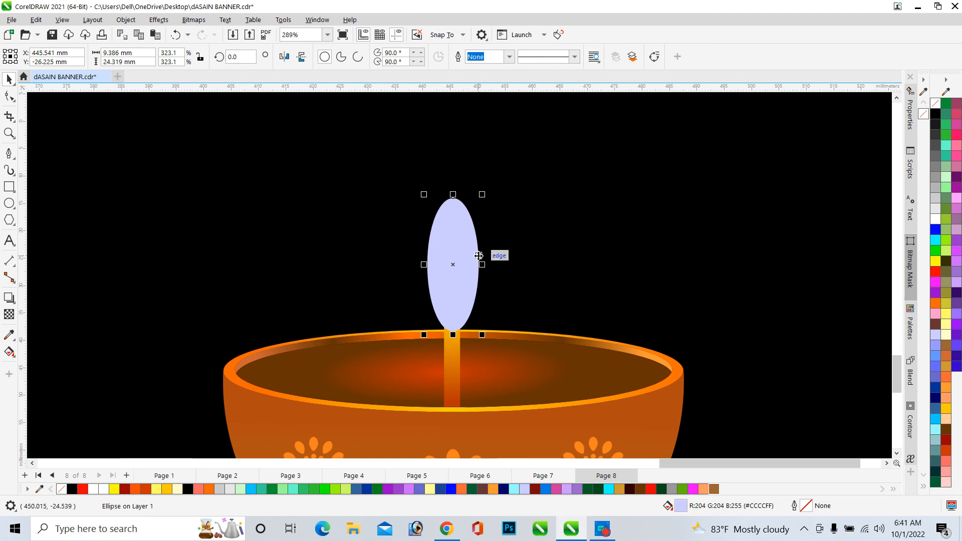
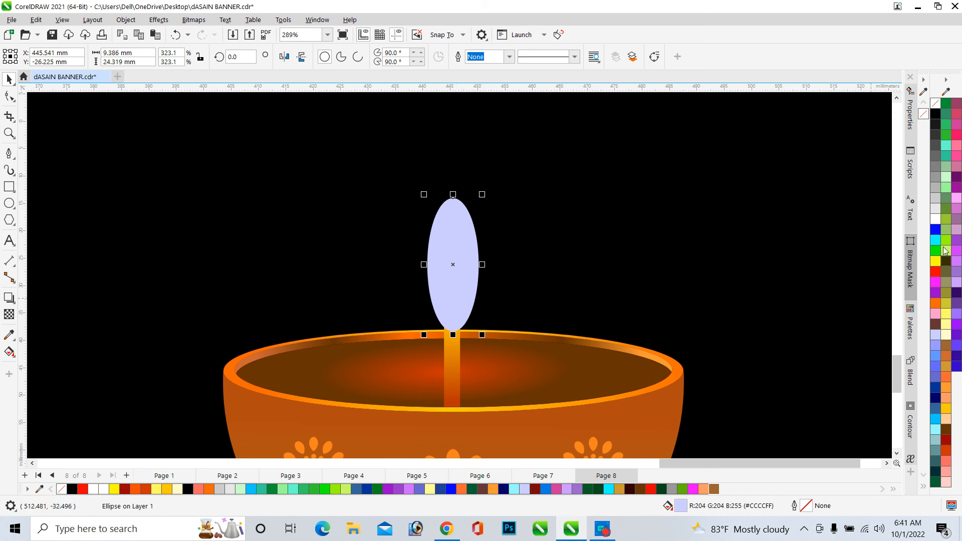
# Fill the flame ellipse white and apply a Gaussian Blur with a 2.8-pixel radius
pyautogui.click(936, 220)
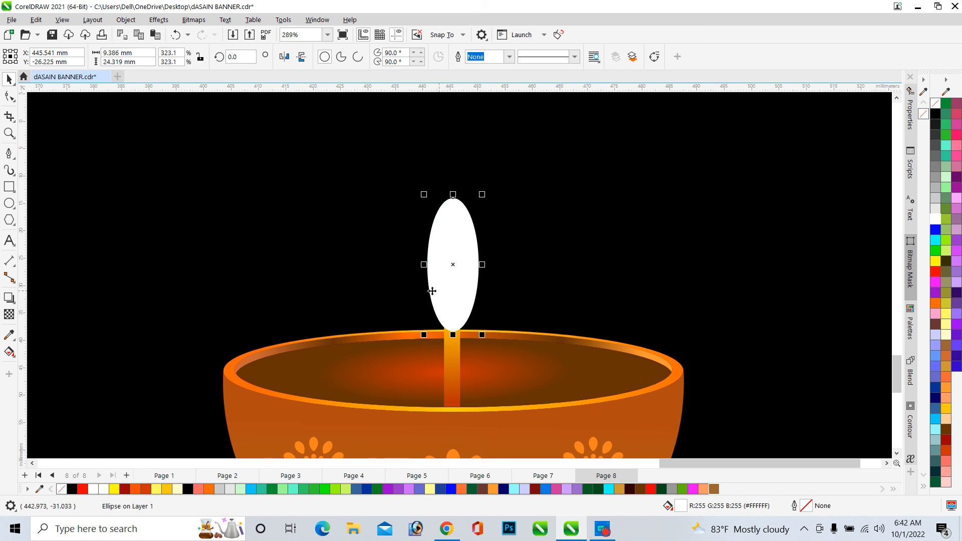
pyautogui.click(158, 19)
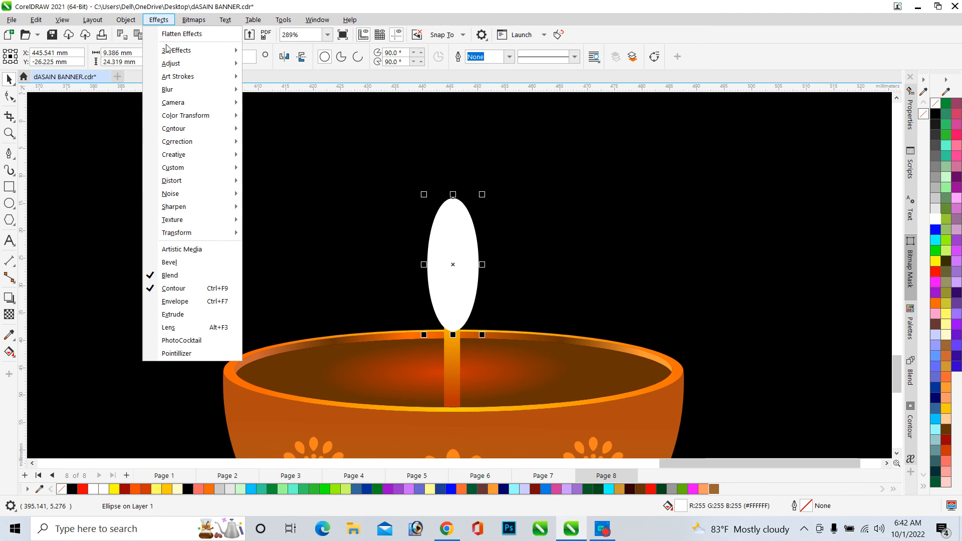
pyautogui.moveTo(200, 89)
pyautogui.click(279, 117)
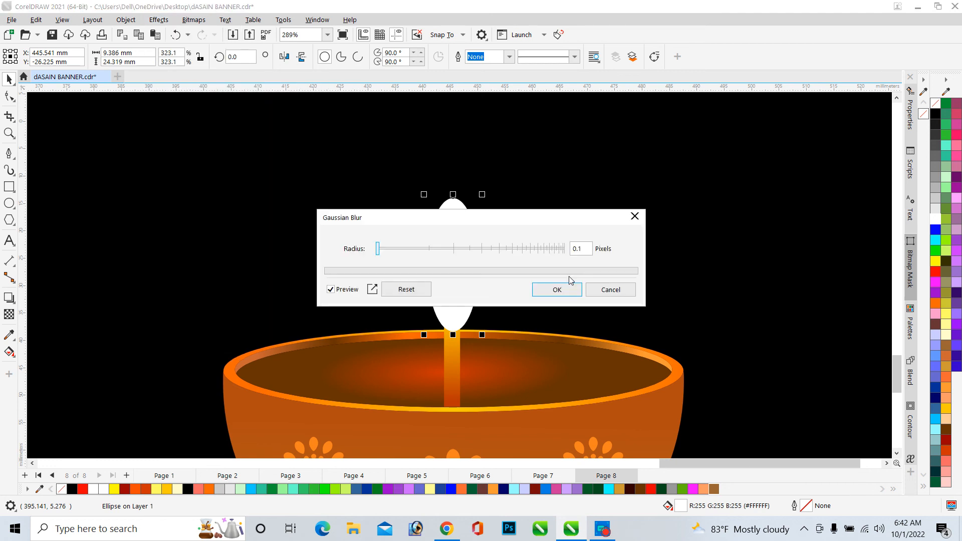
pyautogui.moveTo(484, 220); pyautogui.dragTo(699, 120)
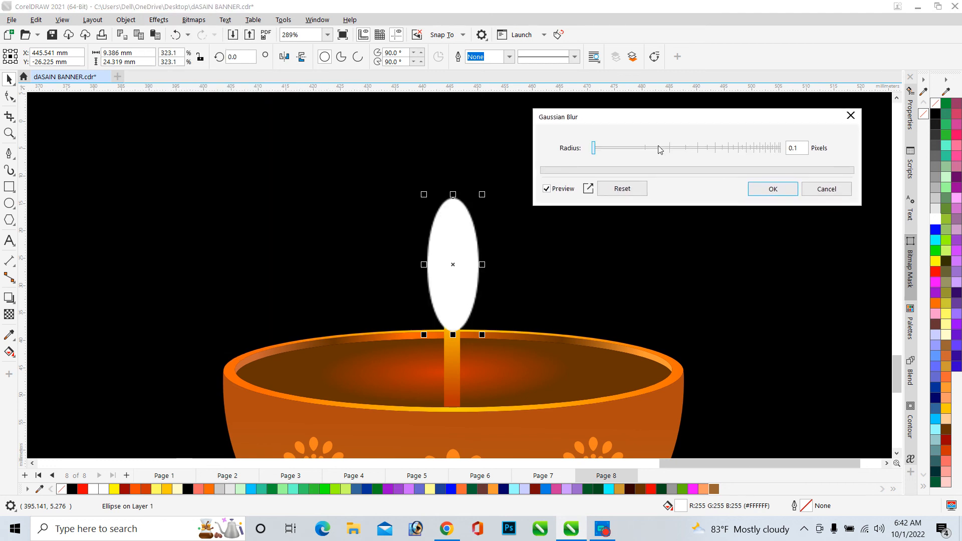
pyautogui.click(634, 148)
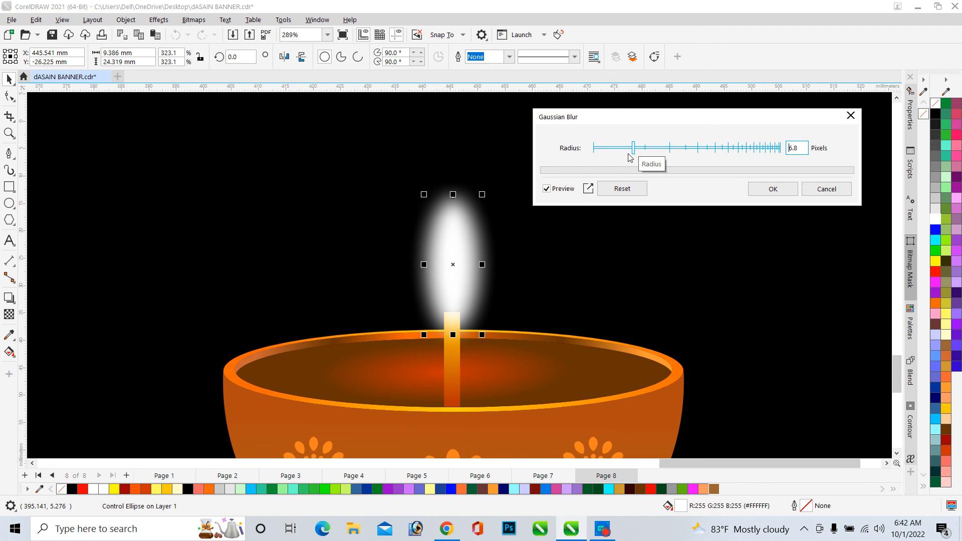
pyautogui.click(618, 148)
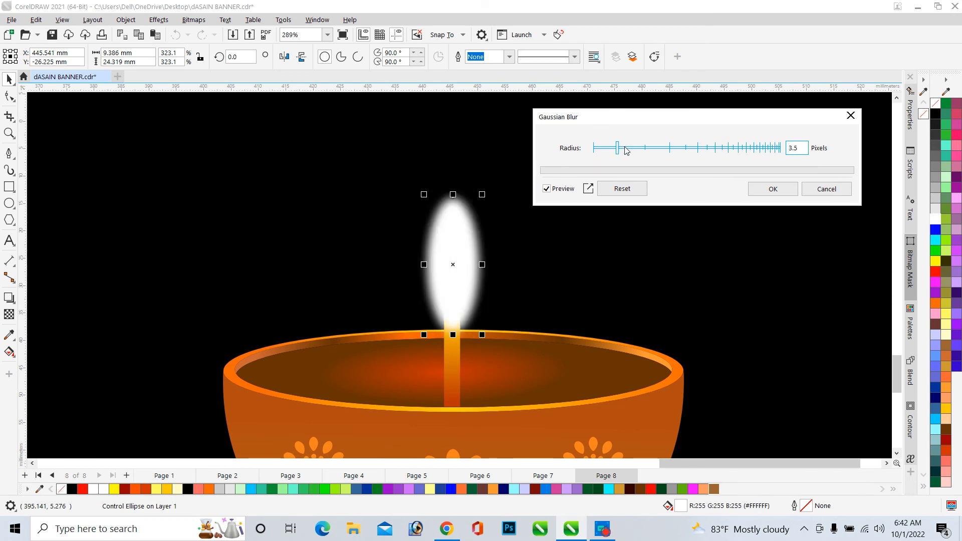
pyautogui.click(620, 148)
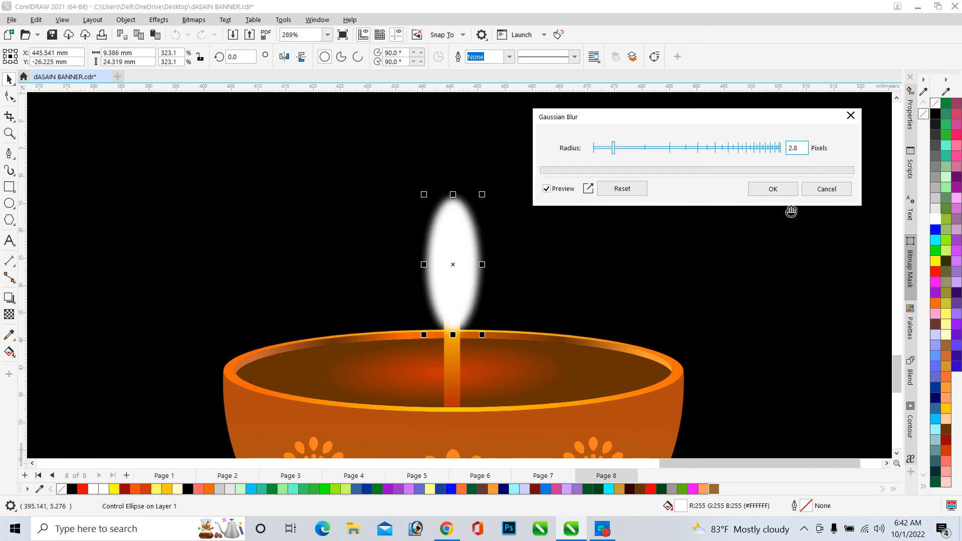
pyautogui.click(773, 190)
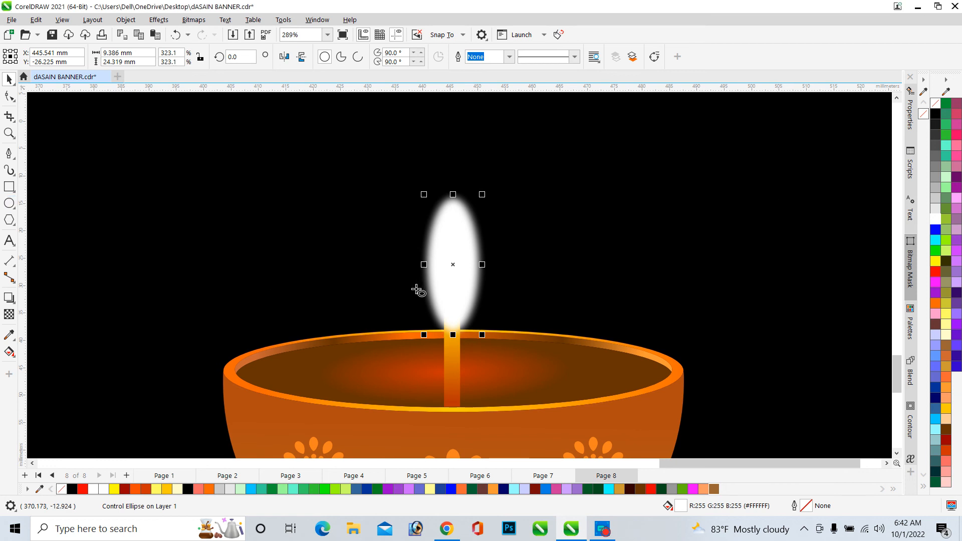
# Draw a narrow ellipse about 2.9 × 17.2 mm inside the flame, remove its outline and fill it yellow
pyautogui.scroll(1, 448, 272)
pyautogui.moveTo(446, 238); pyautogui.dragTo(464, 345)
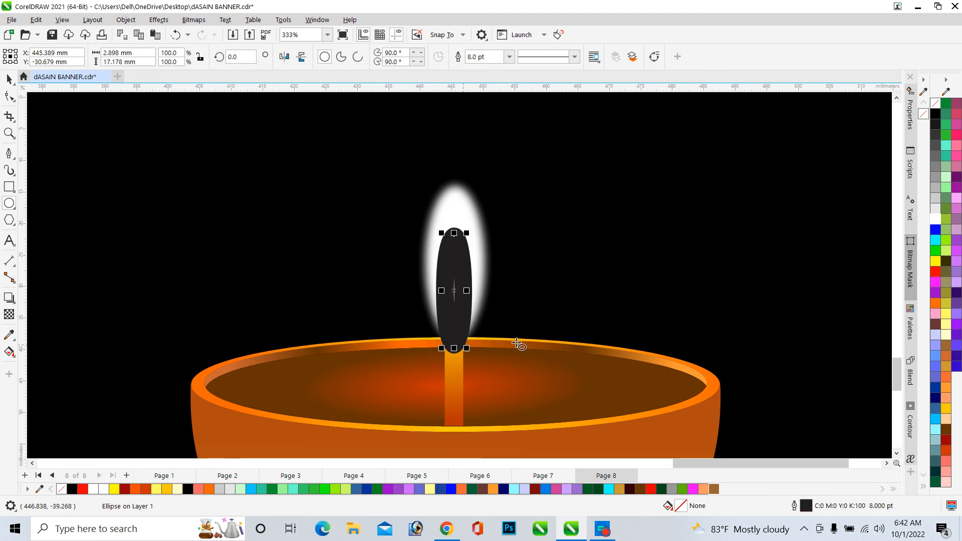
pyautogui.rightClick(936, 105)
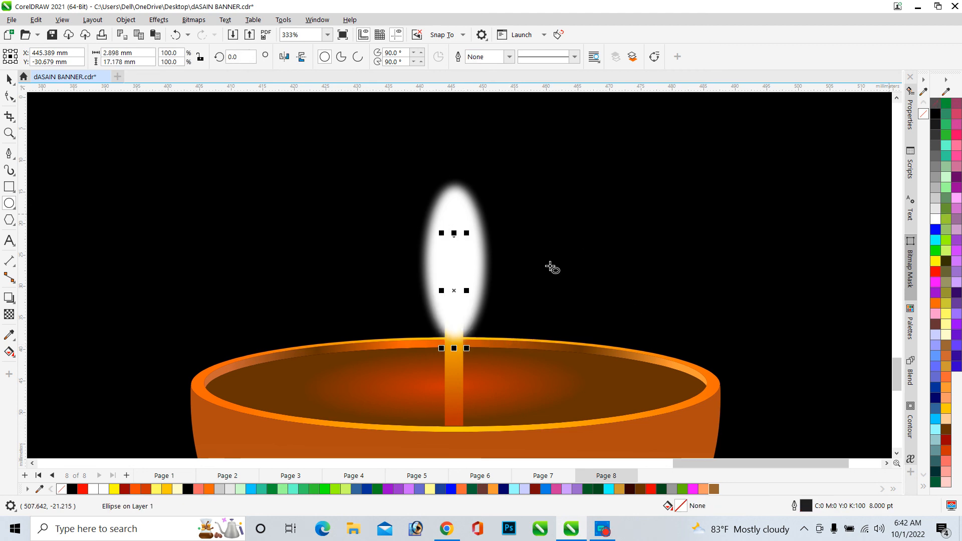
pyautogui.scroll(-10, 553, 286)
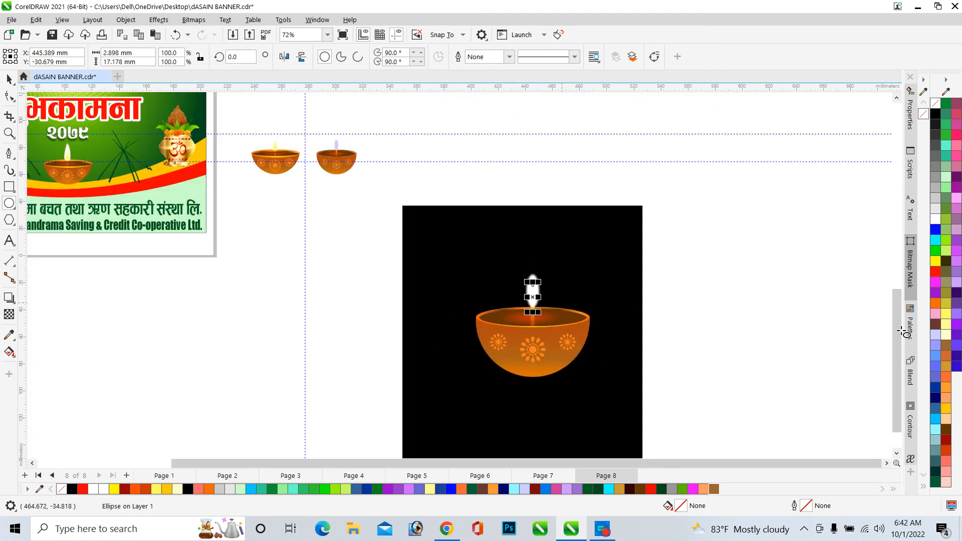
pyautogui.click(934, 261)
# Resize the yellow inner ellipse to about 4.0 mm wide and 18.1 mm tall
pyautogui.scroll(10, 554, 290)
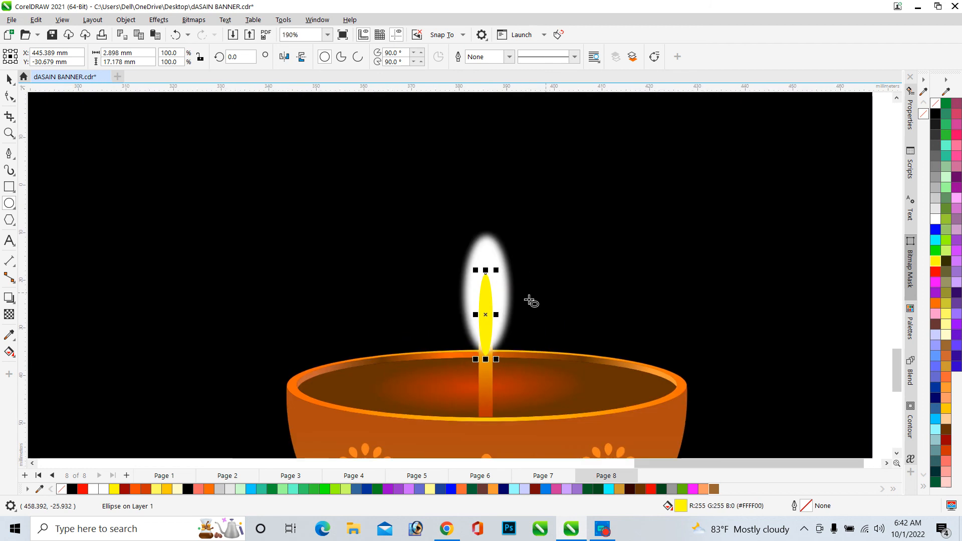
pyautogui.moveTo(478, 326); pyautogui.dragTo(443, 323)
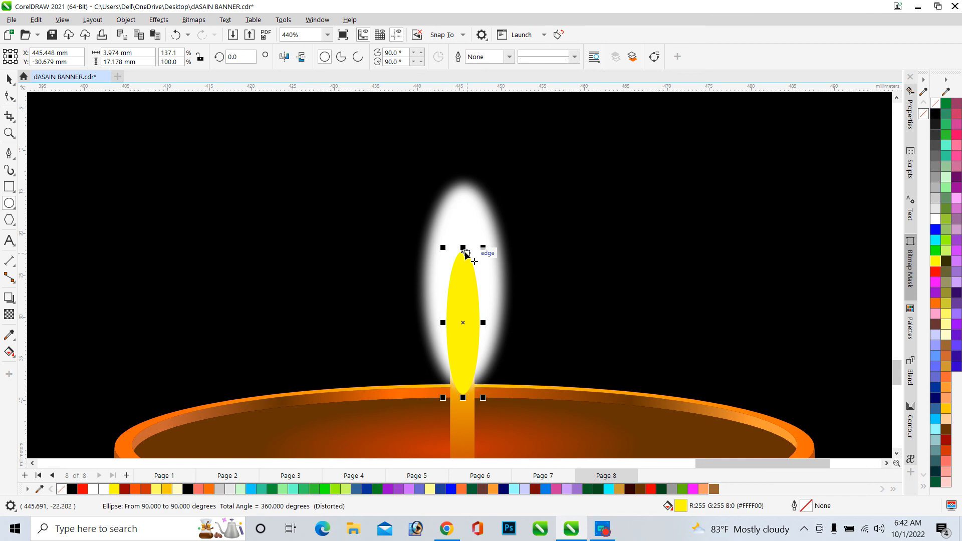
pyautogui.moveTo(464, 250)
pyautogui.mouseDown()
pyautogui.moveTo(465, 88)
pyautogui.moveTo(464, 252)
pyautogui.mouseUp()
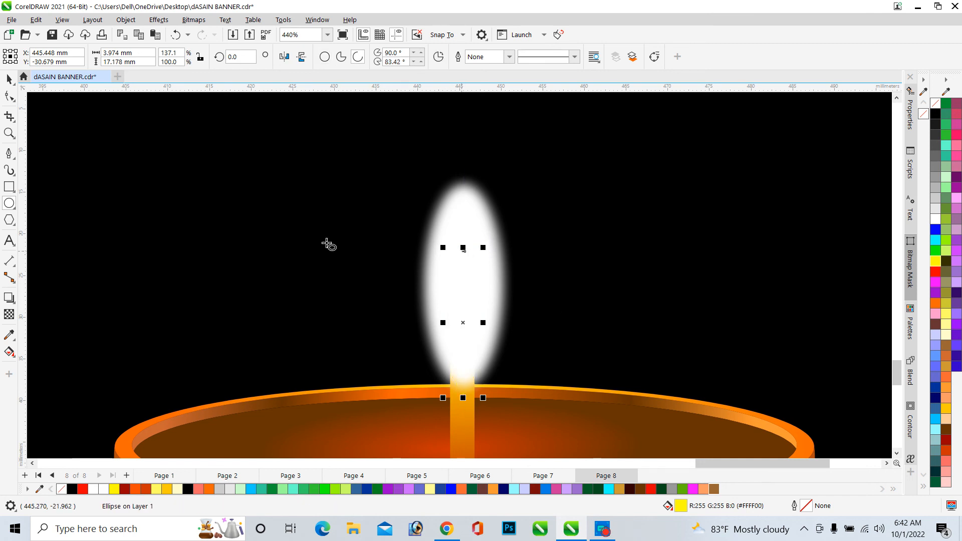
pyautogui.click(10, 80)
pyautogui.hotkey('ctrl', 'z')
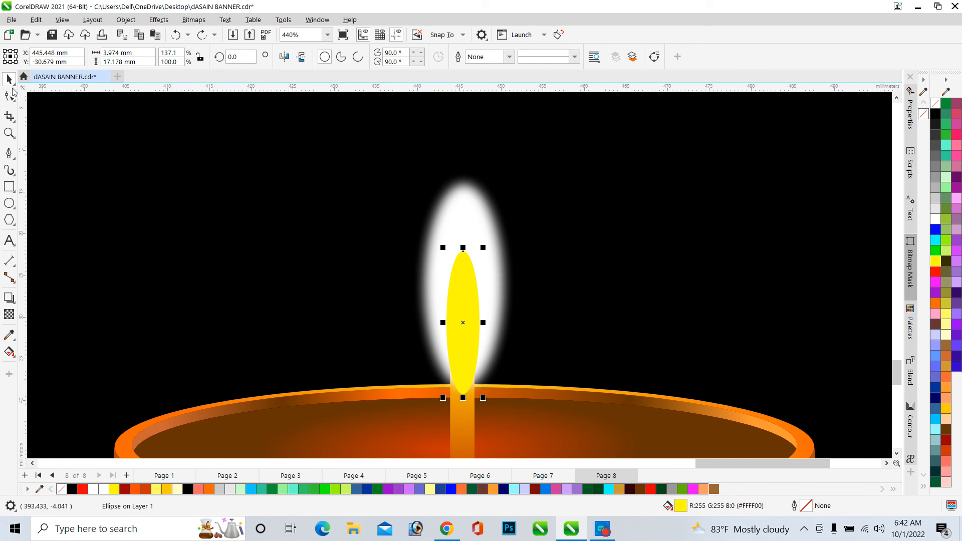
pyautogui.moveTo(463, 248); pyautogui.dragTo(464, 241)
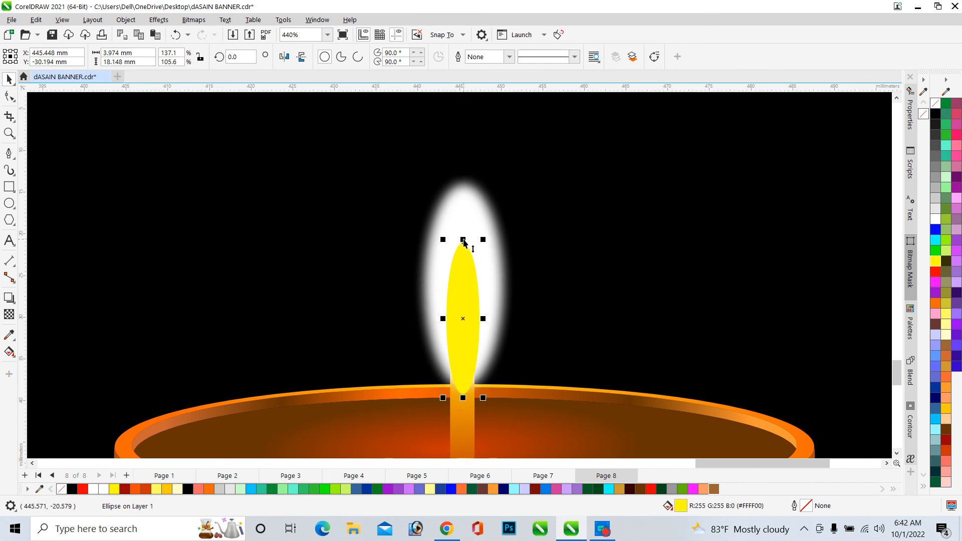
# Apply a Gaussian Blur with a 1.4-pixel radius to the yellow inner ellipse
pyautogui.click(158, 20)
pyautogui.moveTo(178, 94)
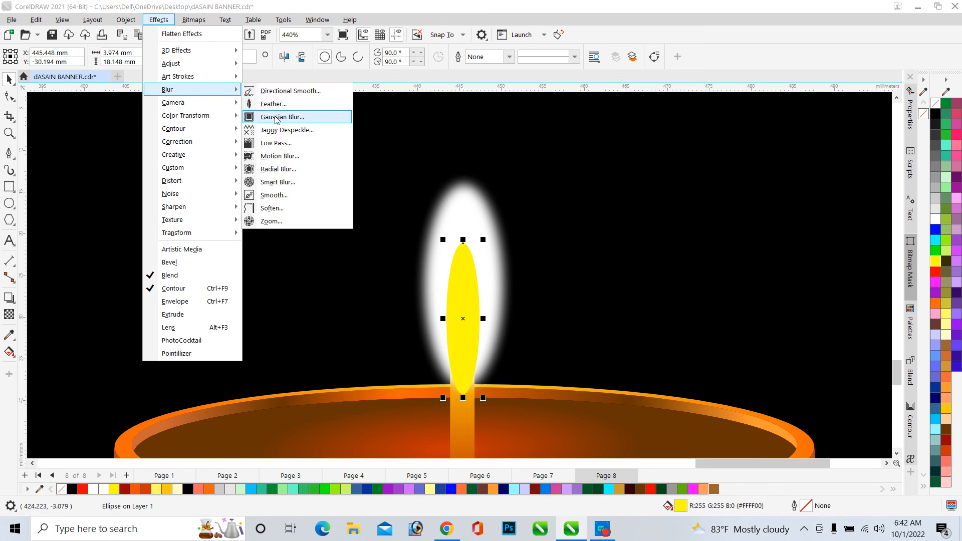
pyautogui.click(281, 111)
pyautogui.moveTo(452, 219); pyautogui.dragTo(687, 118)
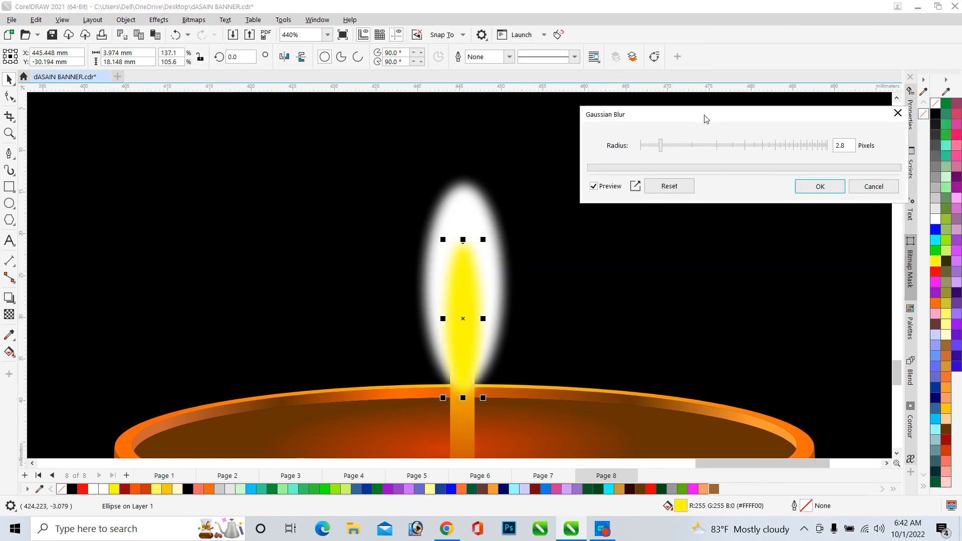
pyautogui.click(659, 148)
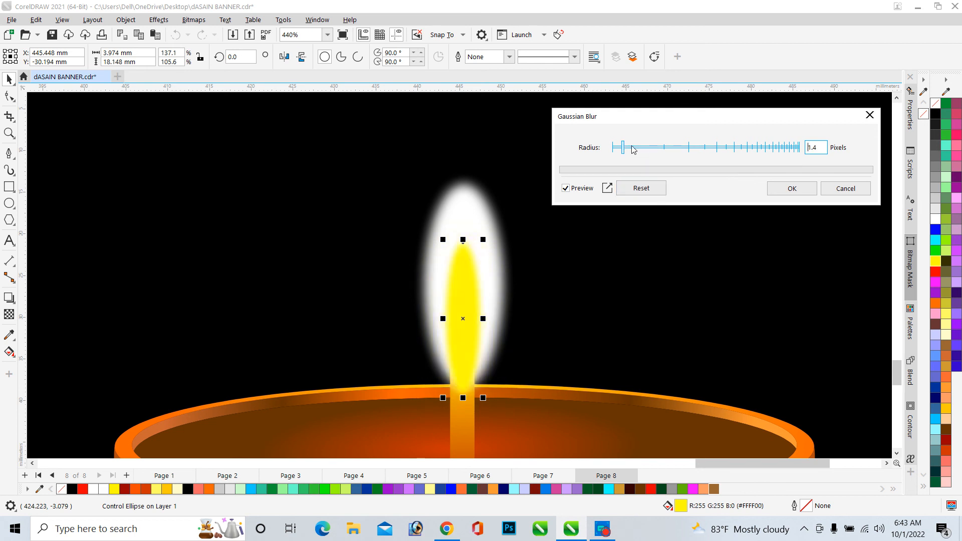
pyautogui.click(782, 189)
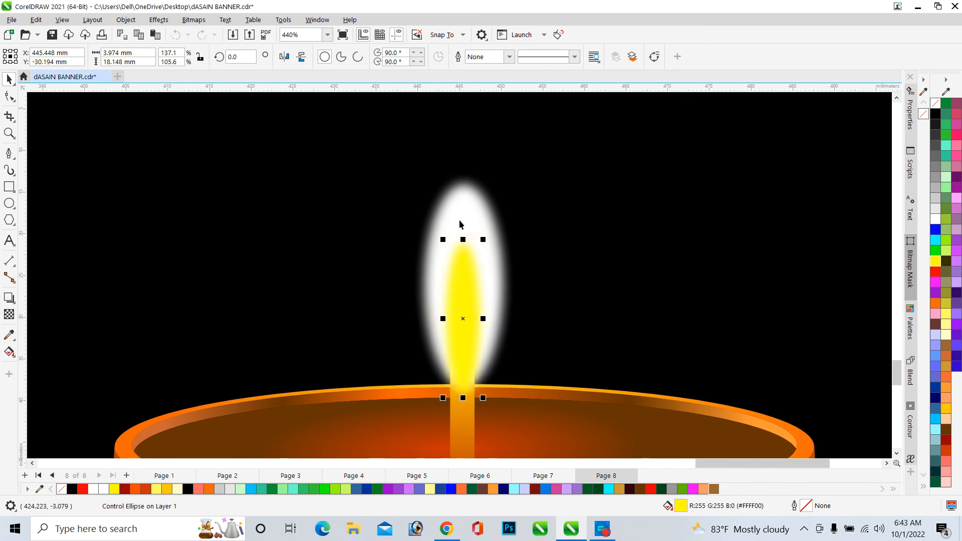
# Select the flame and wick objects together and lower them slightly onto the bowl's rim
pyautogui.scroll(-5, 460, 224)
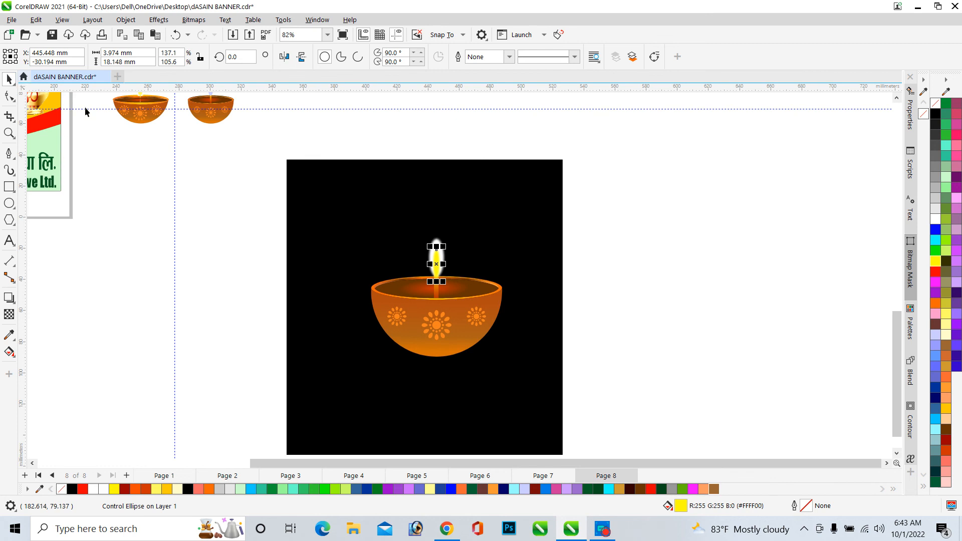
pyautogui.click(608, 240)
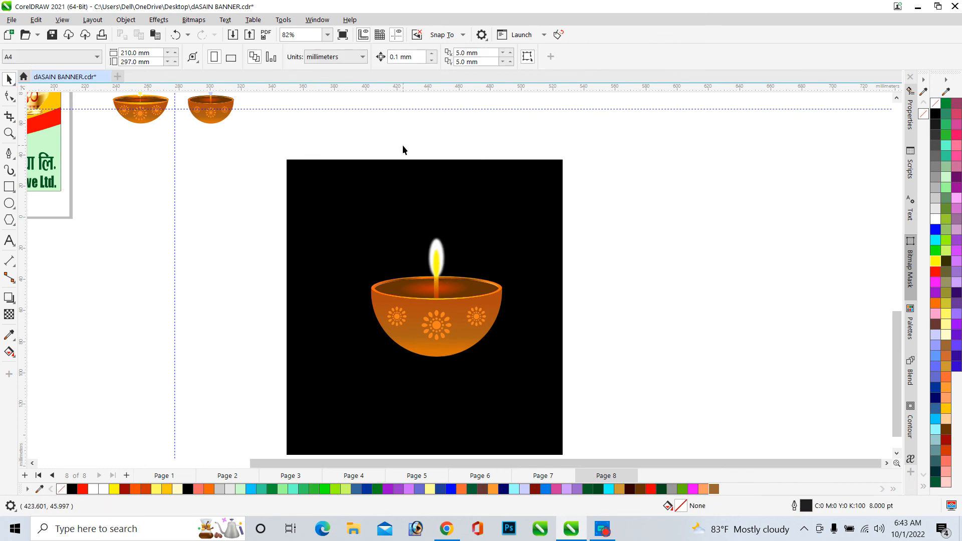
pyautogui.moveTo(401, 146); pyautogui.dragTo(461, 289)
pyautogui.scroll(2, 438, 292)
pyautogui.scroll(4, 438, 292)
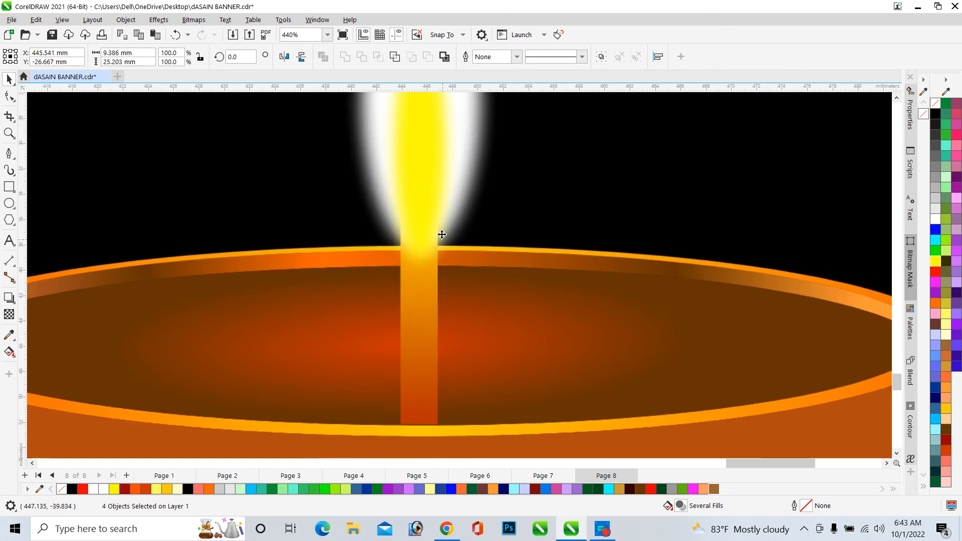
pyautogui.moveTo(434, 194); pyautogui.dragTo(434, 226)
pyautogui.scroll(-3, 434, 225)
pyautogui.scroll(-1, 439, 230)
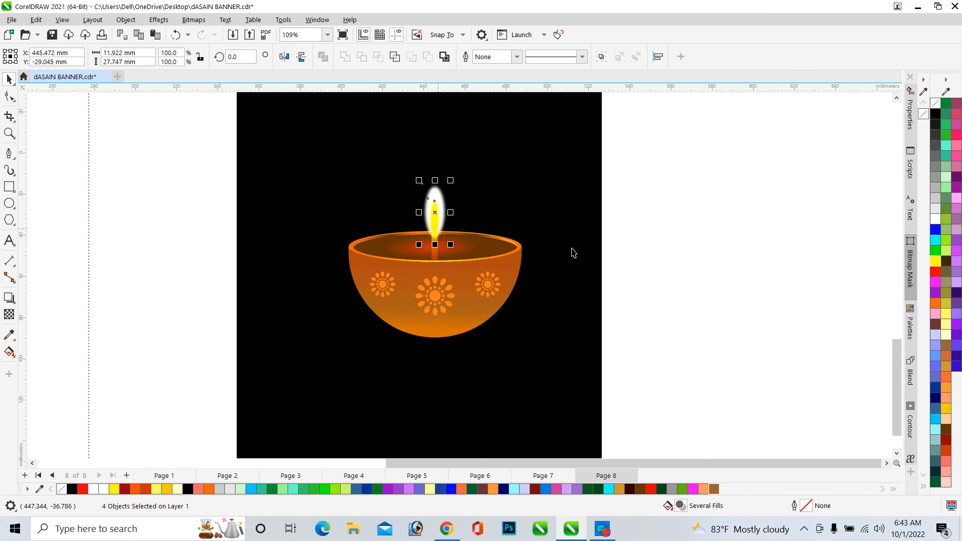
pyautogui.click(627, 257)
# Select all the lamp's objects on the black background and group them
pyautogui.scroll(-2, 496, 236)
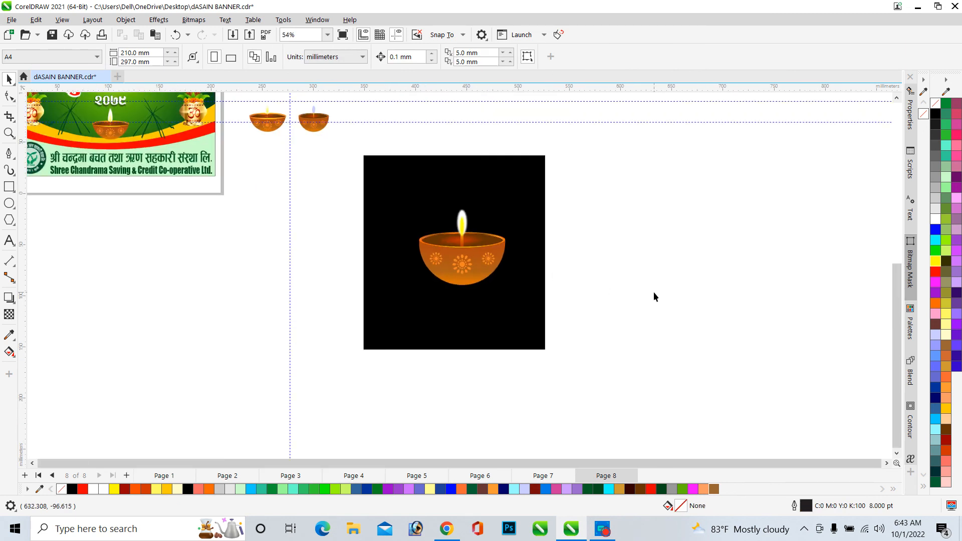
pyautogui.scroll(5, 439, 261)
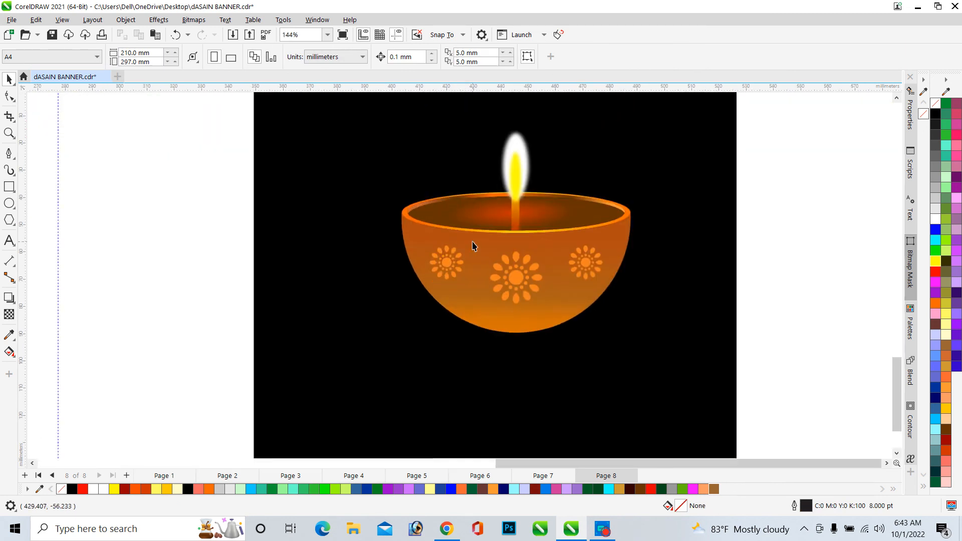
pyautogui.scroll(-2, 439, 261)
pyautogui.scroll(-5, 650, 263)
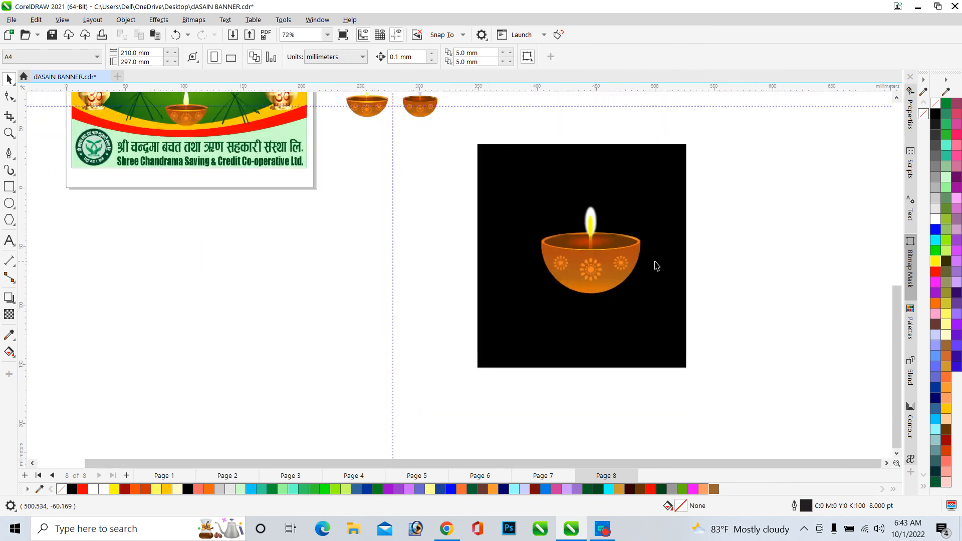
pyautogui.moveTo(730, 309); pyautogui.dragTo(560, 216)
pyautogui.hotkey('ctrl', 'g')
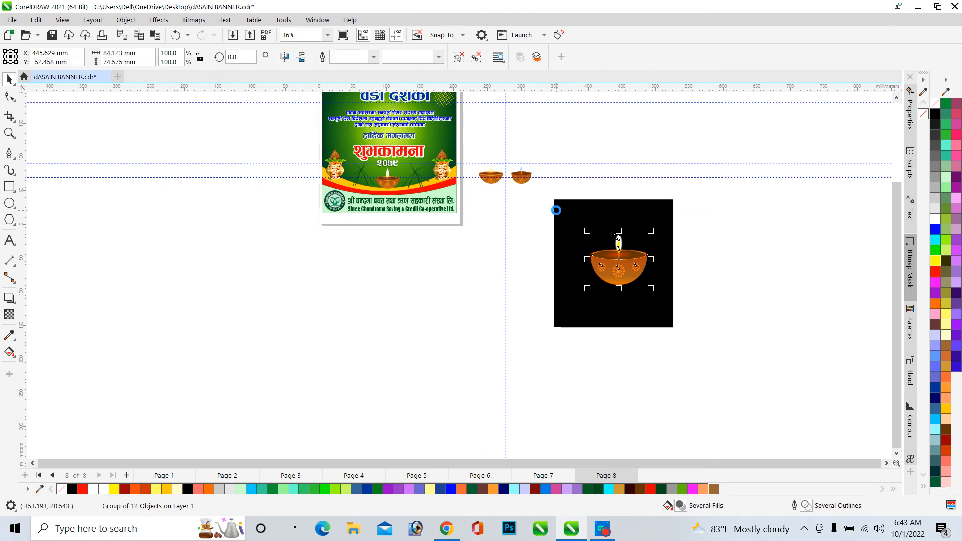
# Move the grouped lamp onto the banner and scale it down proportionally to about 27 × 25 mm
pyautogui.moveTo(610, 265); pyautogui.dragTo(436, 149)
pyautogui.scroll(-2, 474, 239)
pyautogui.scroll(2, 460, 180)
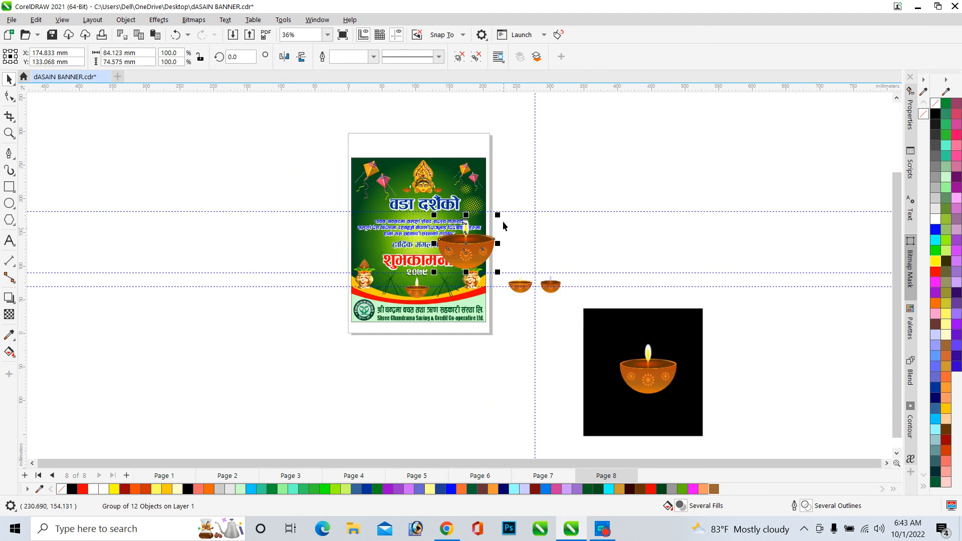
pyautogui.moveTo(503, 221); pyautogui.dragTo(438, 281)
pyautogui.scroll(4, 451, 284)
pyautogui.moveTo(401, 323); pyautogui.dragTo(403, 322)
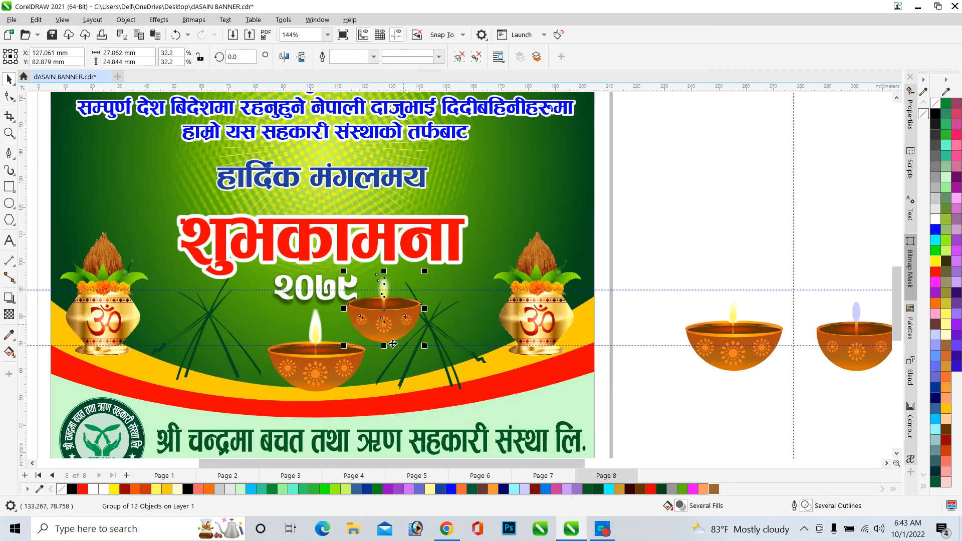
# Position the lamp beside the banner's existing lamp above the yellow band and enlarge it to about 32 × 29 mm
pyautogui.scroll(3, 358, 367)
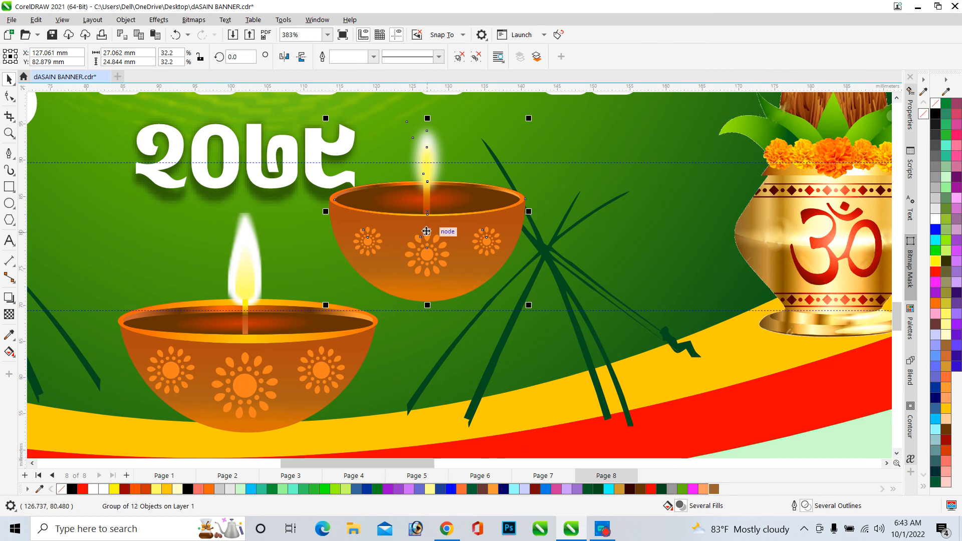
pyautogui.moveTo(442, 227); pyautogui.dragTo(540, 369)
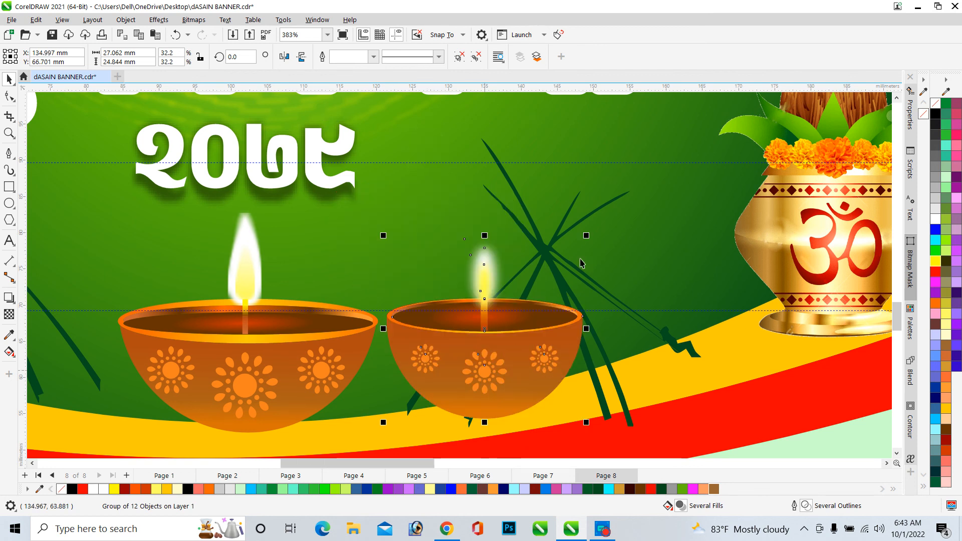
pyautogui.moveTo(587, 236); pyautogui.dragTo(624, 202)
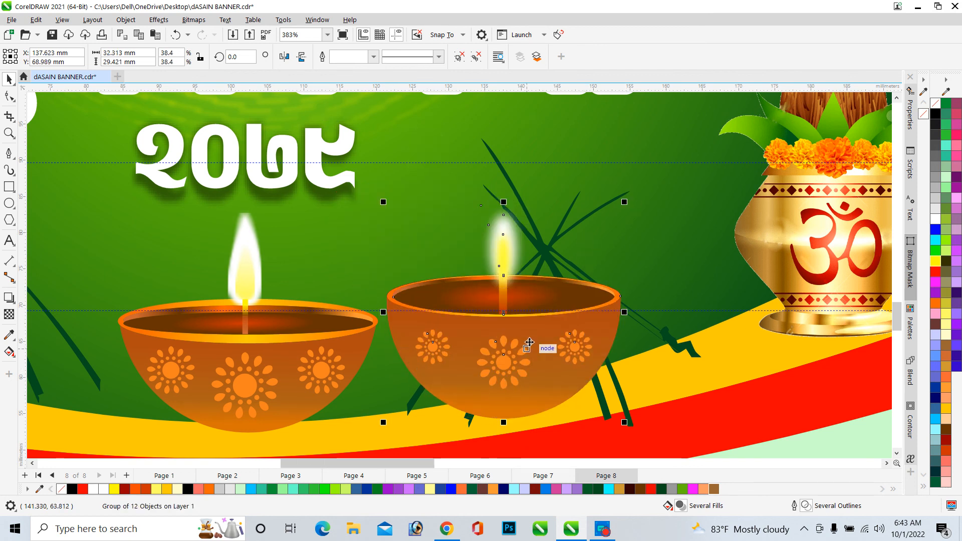
pyautogui.scroll(2, 505, 247)
pyautogui.scroll(-3, 506, 229)
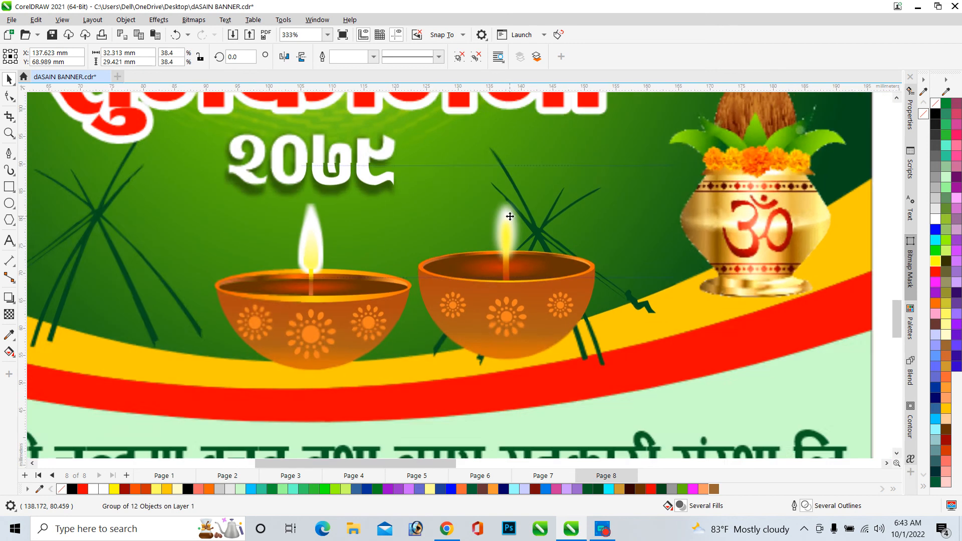
pyautogui.moveTo(531, 318); pyautogui.dragTo(543, 326)
pyautogui.scroll(5, 573, 327)
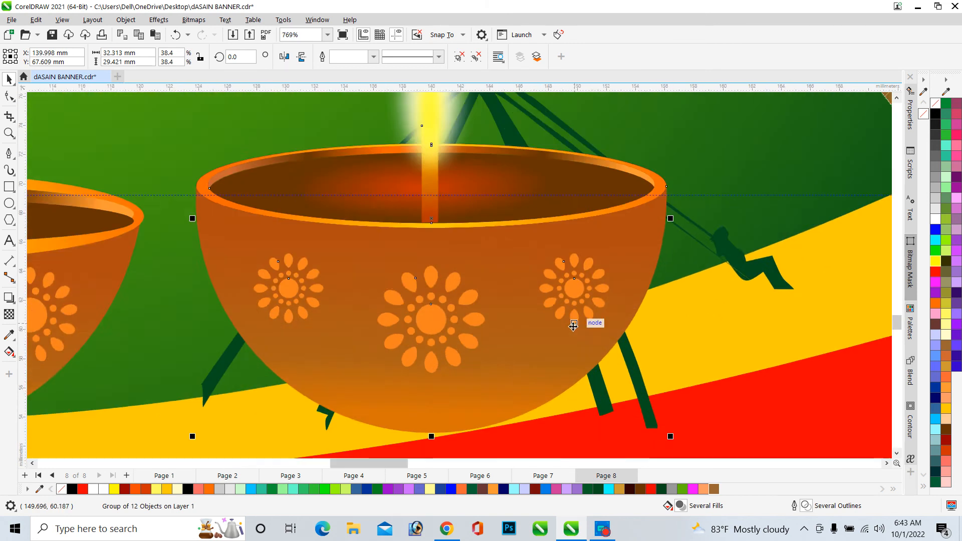
# Move the new lamp to the left of the banner's original lamp above the yellow band
pyautogui.scroll(-2, 563, 288)
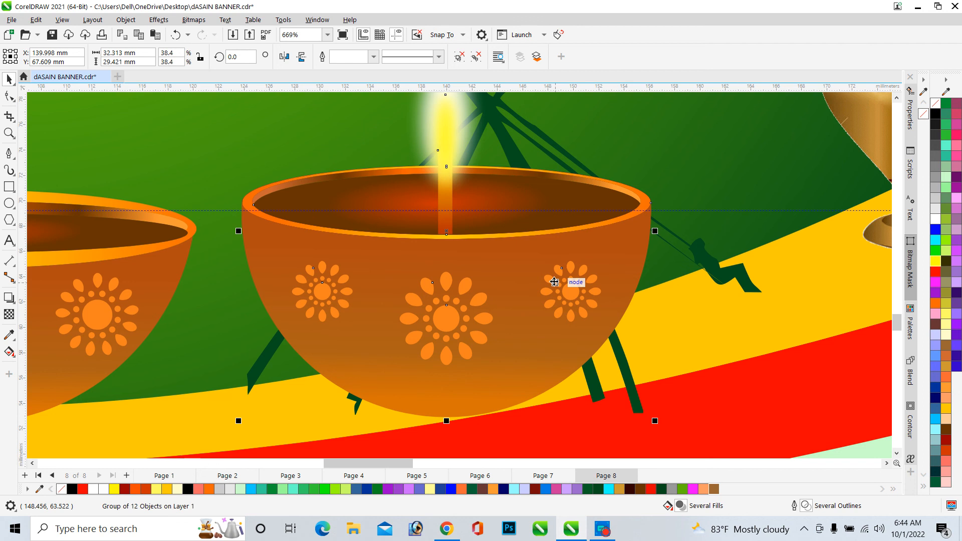
pyautogui.scroll(-2, 332, 414)
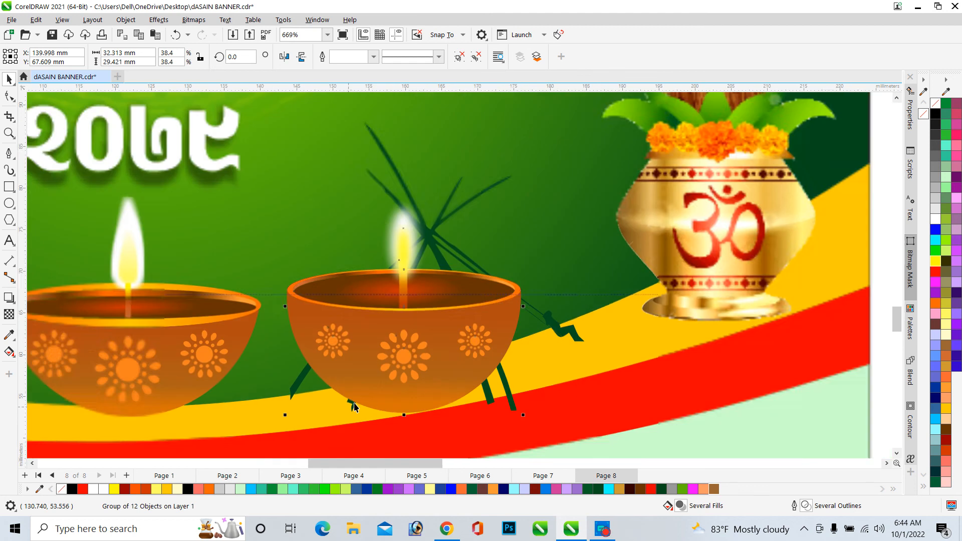
pyautogui.scroll(-2, 413, 353)
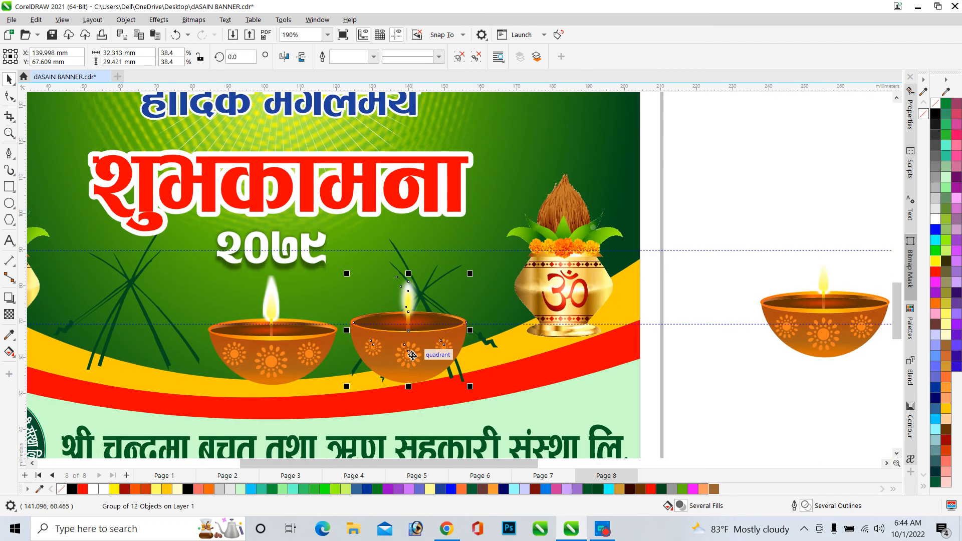
pyautogui.moveTo(413, 352); pyautogui.dragTo(140, 365)
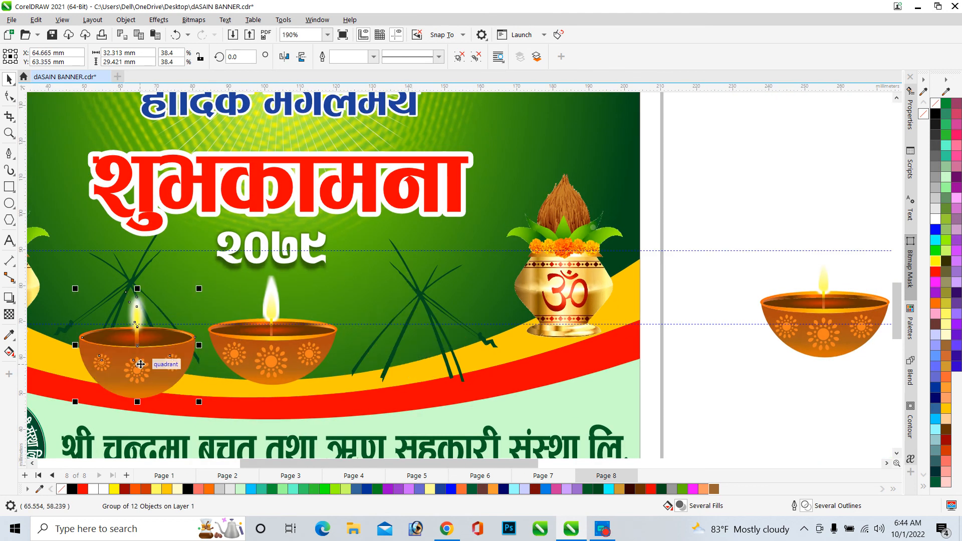
# Move the new lamp to the banner's upper right, beside the greeting text lines
pyautogui.scroll(1, 122, 363)
pyautogui.scroll(-2, 122, 364)
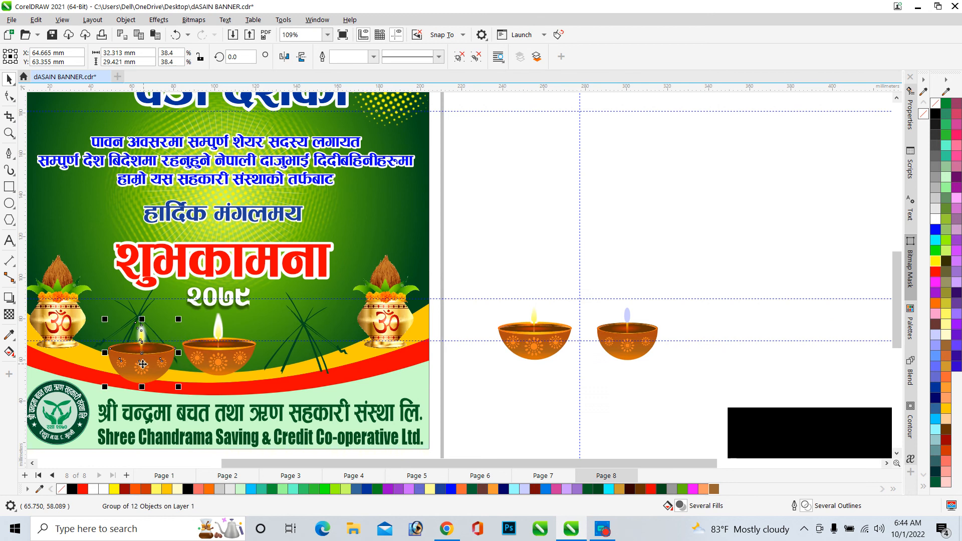
pyautogui.moveTo(142, 365); pyautogui.dragTo(376, 218)
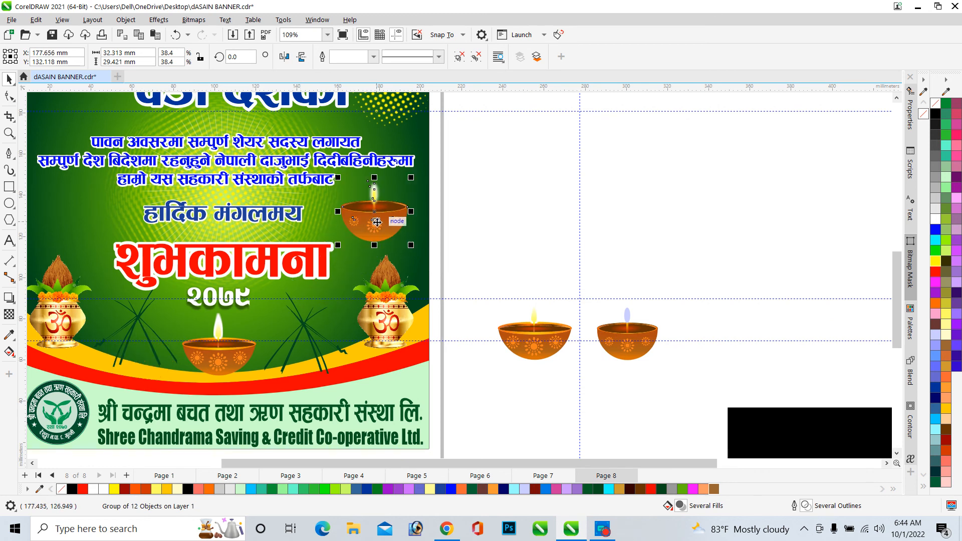
# Zoom in to inspect the relocated lamp and the original lamp on the banner
pyautogui.scroll(2, 395, 196)
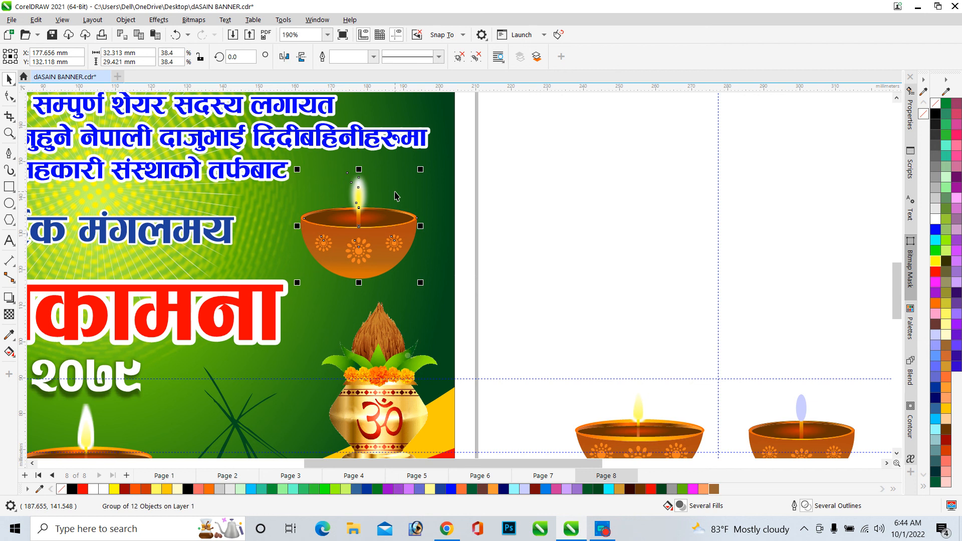
pyautogui.scroll(4, 396, 196)
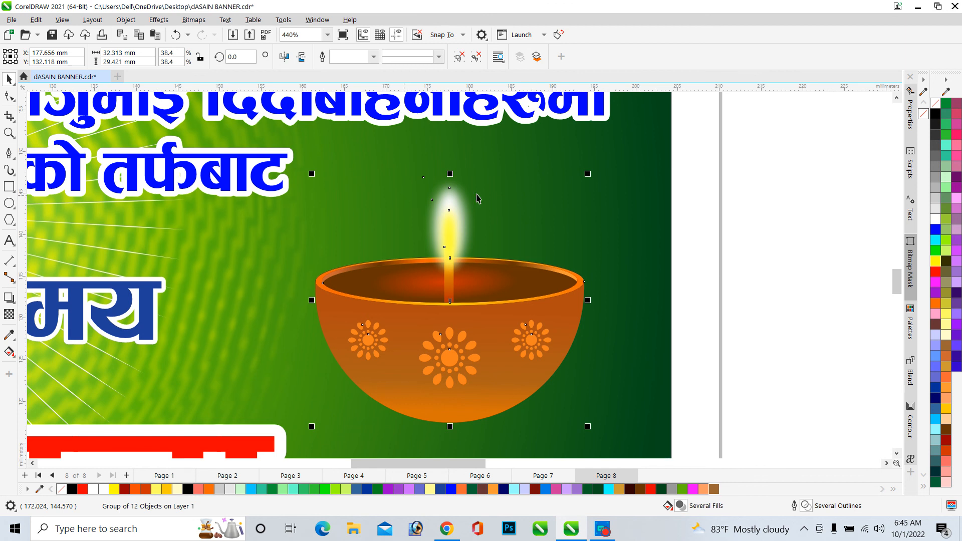
pyautogui.scroll(-3, 534, 143)
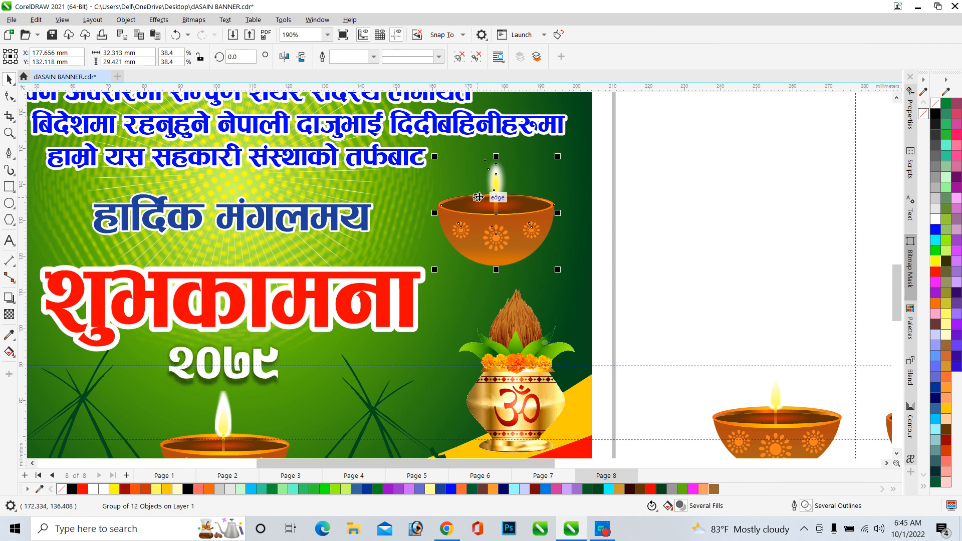
pyautogui.scroll(-2, 479, 197)
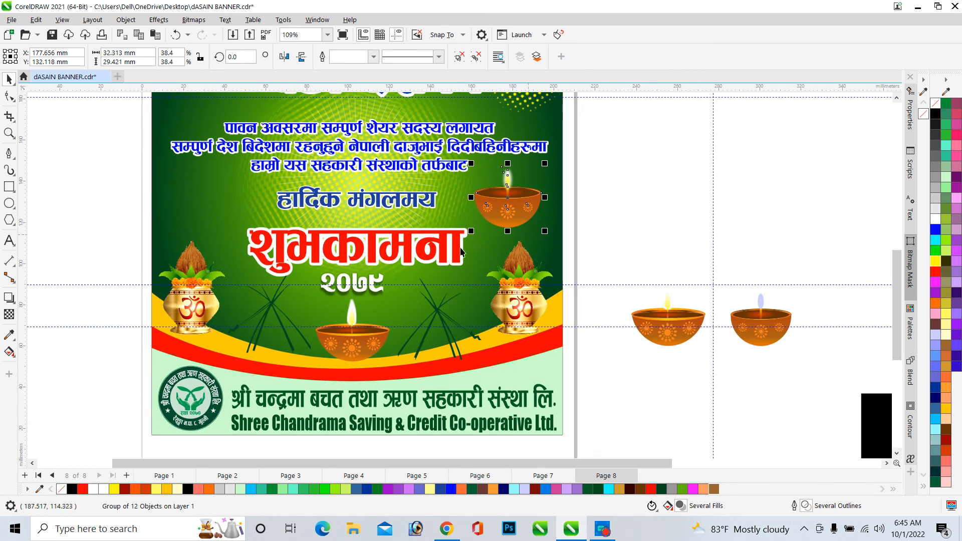
pyautogui.scroll(-1, 461, 250)
pyautogui.scroll(5, 451, 318)
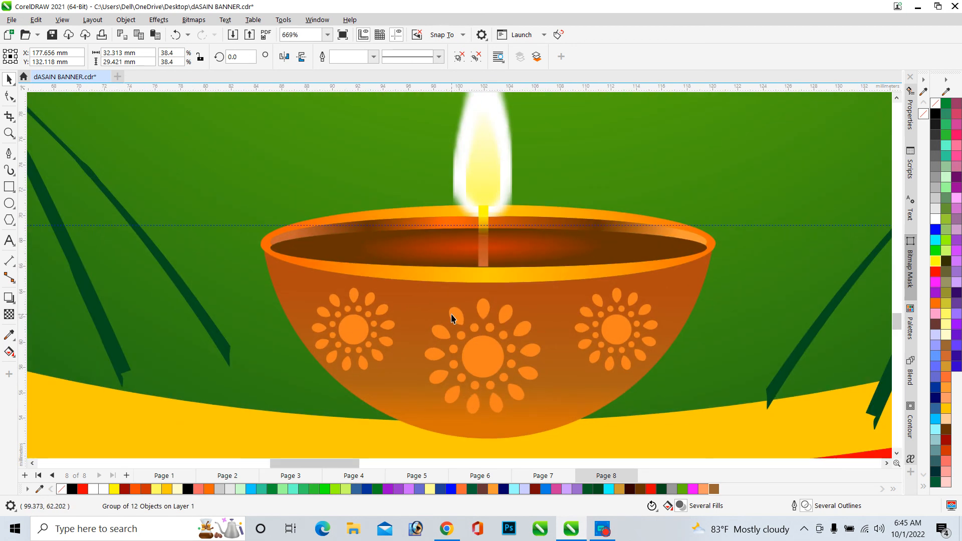